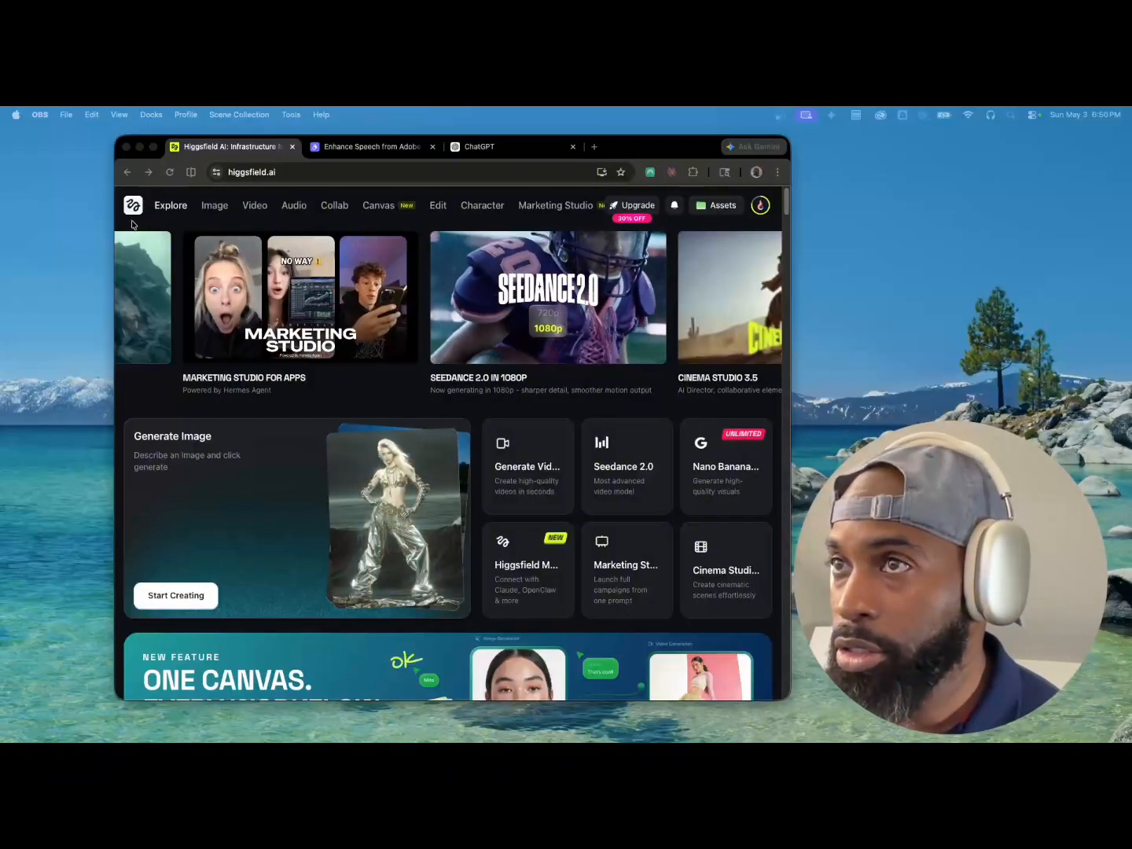
Open Marketing Studio and reposition and enlarge the browser window so the whole ad generator form fits.
left_click(132, 225)
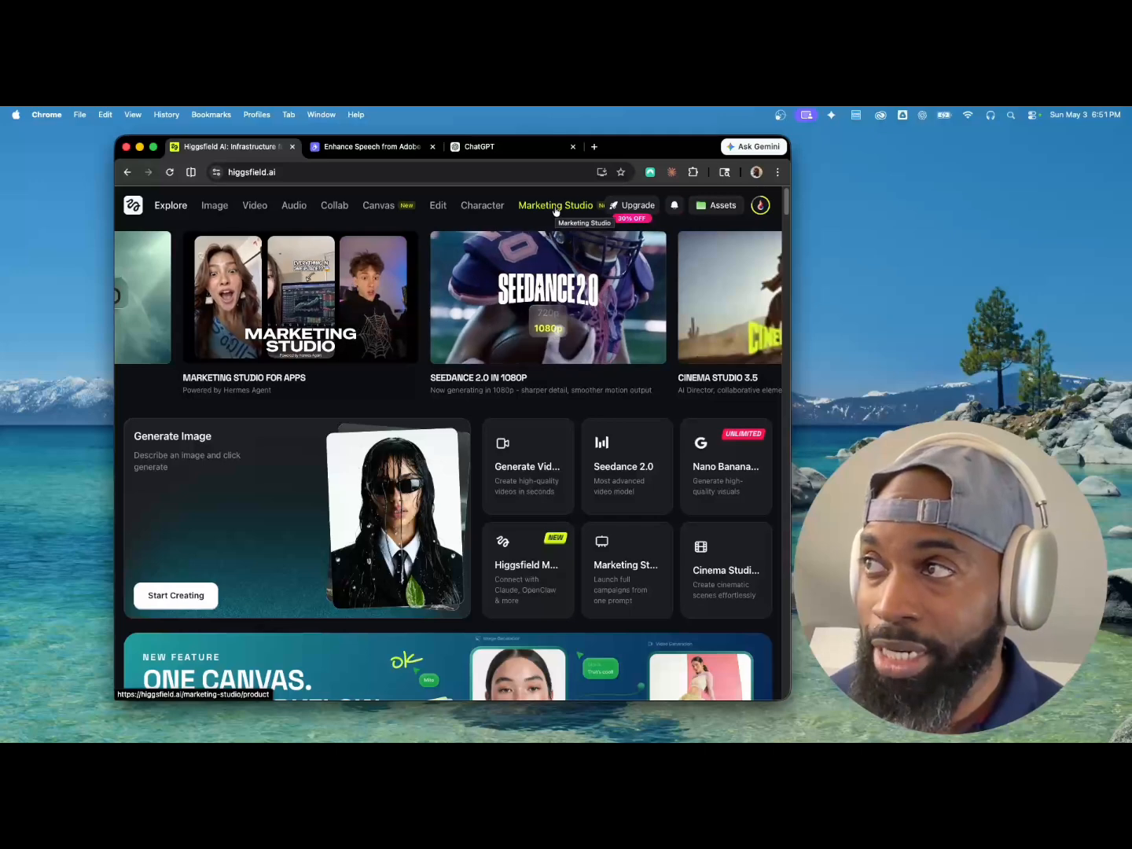
left_click(556, 208)
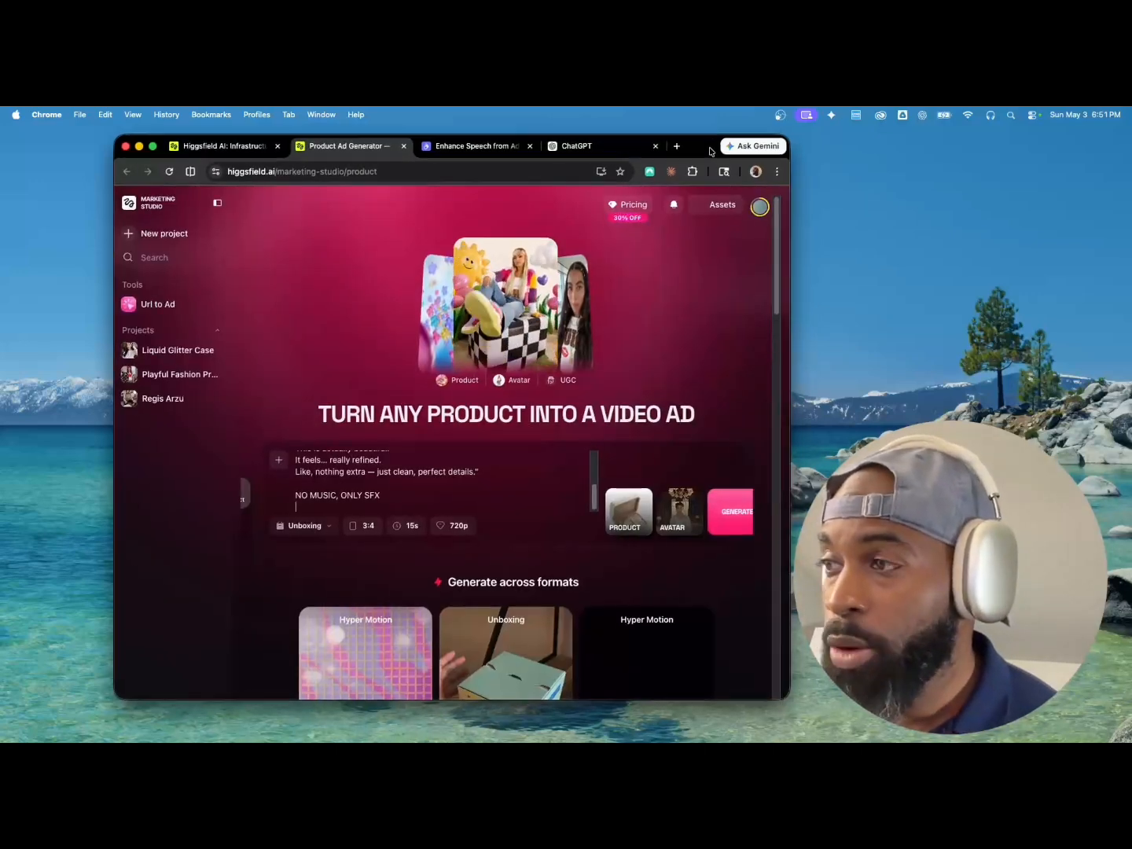
left_click_drag(712, 152, 645, 147)
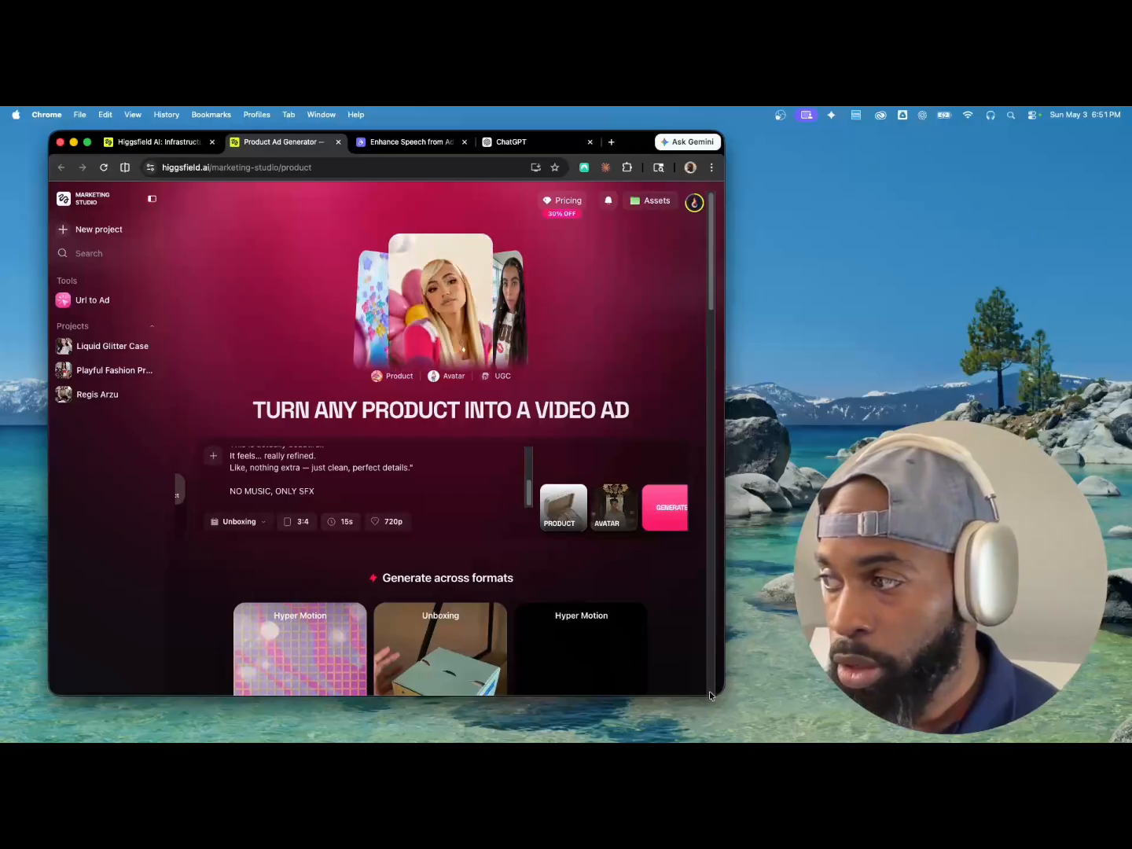
left_click_drag(710, 690, 819, 714)
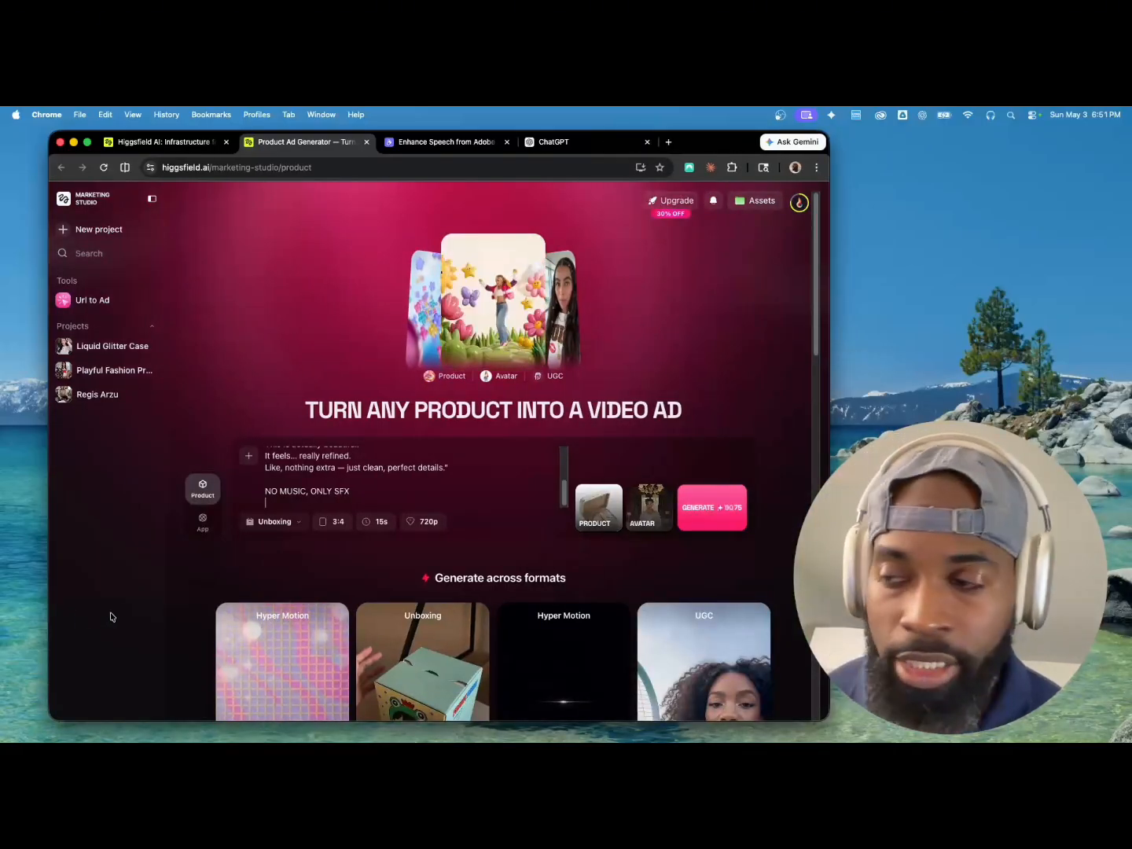
Preview the first Unboxing sample and the tennis racket UGC sample with sound in the formats gallery.
scroll(182, 606, "down", 5)
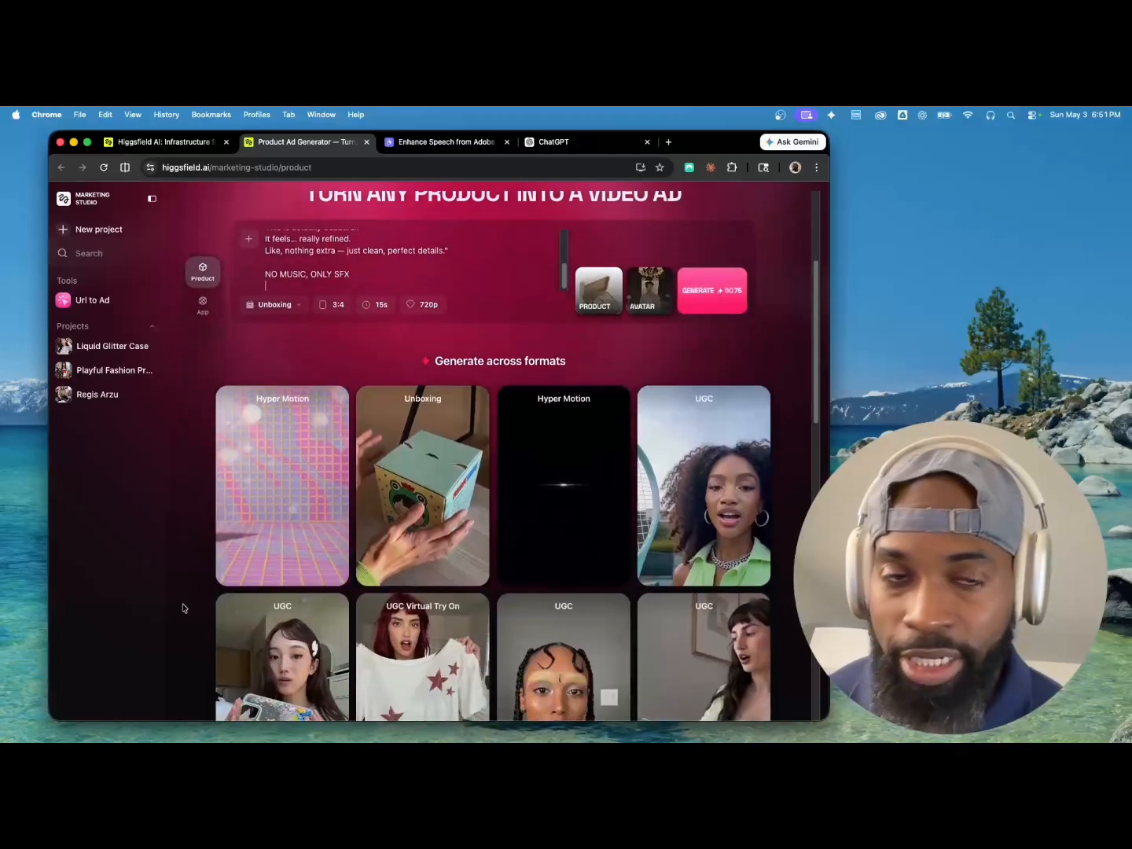
scroll(183, 603, "down", 2)
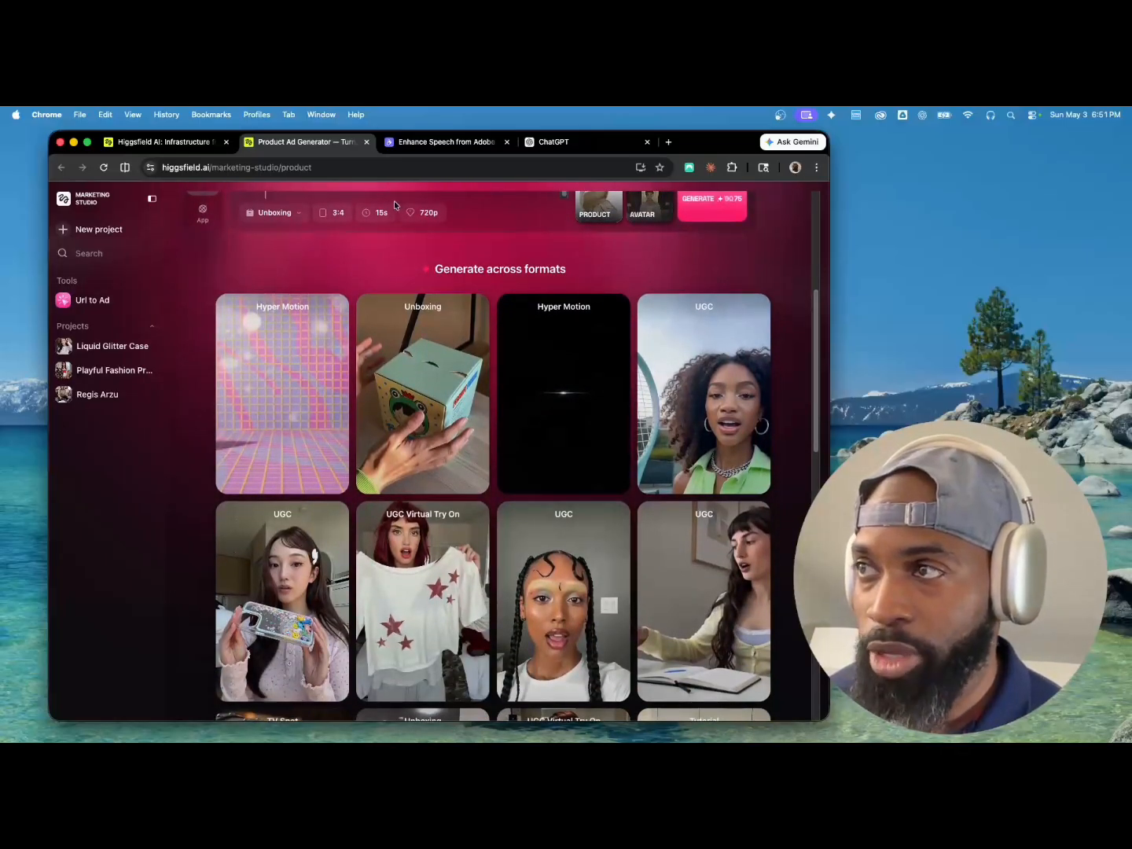
mouse_move(448, 308)
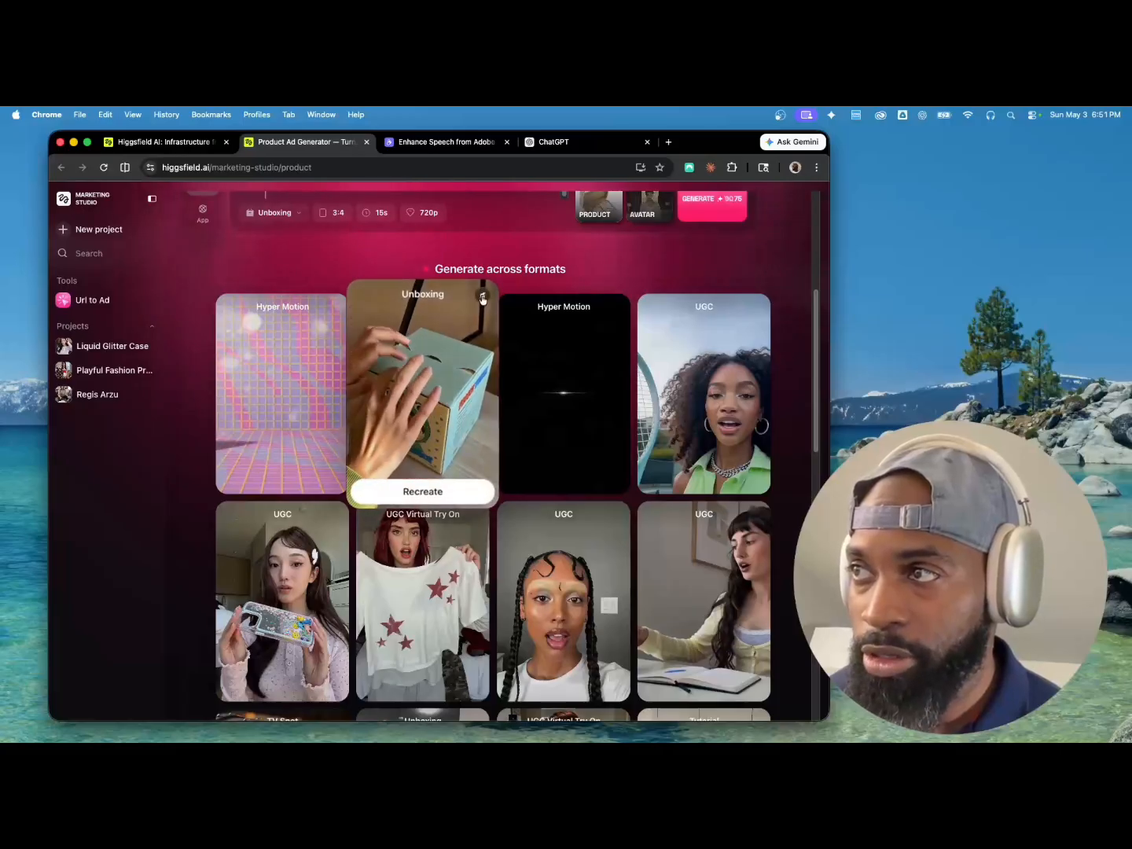
left_click(483, 297)
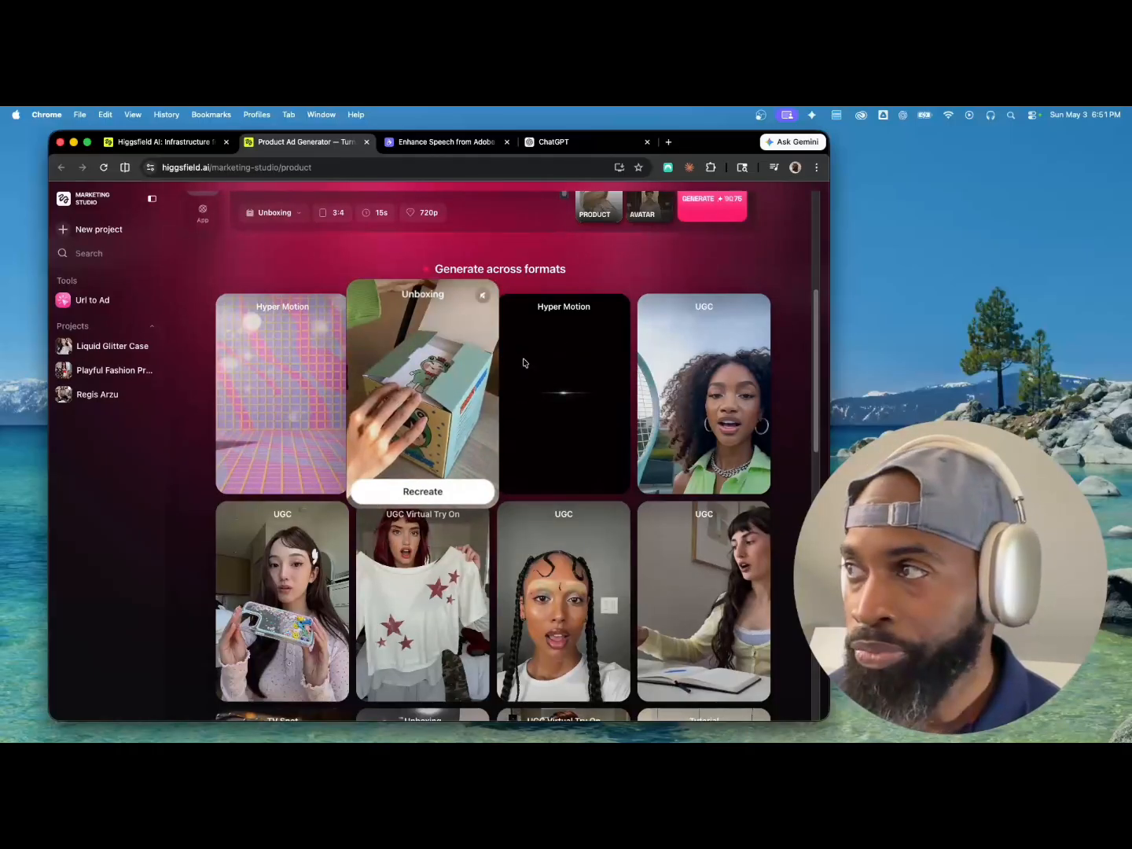
left_click(765, 297)
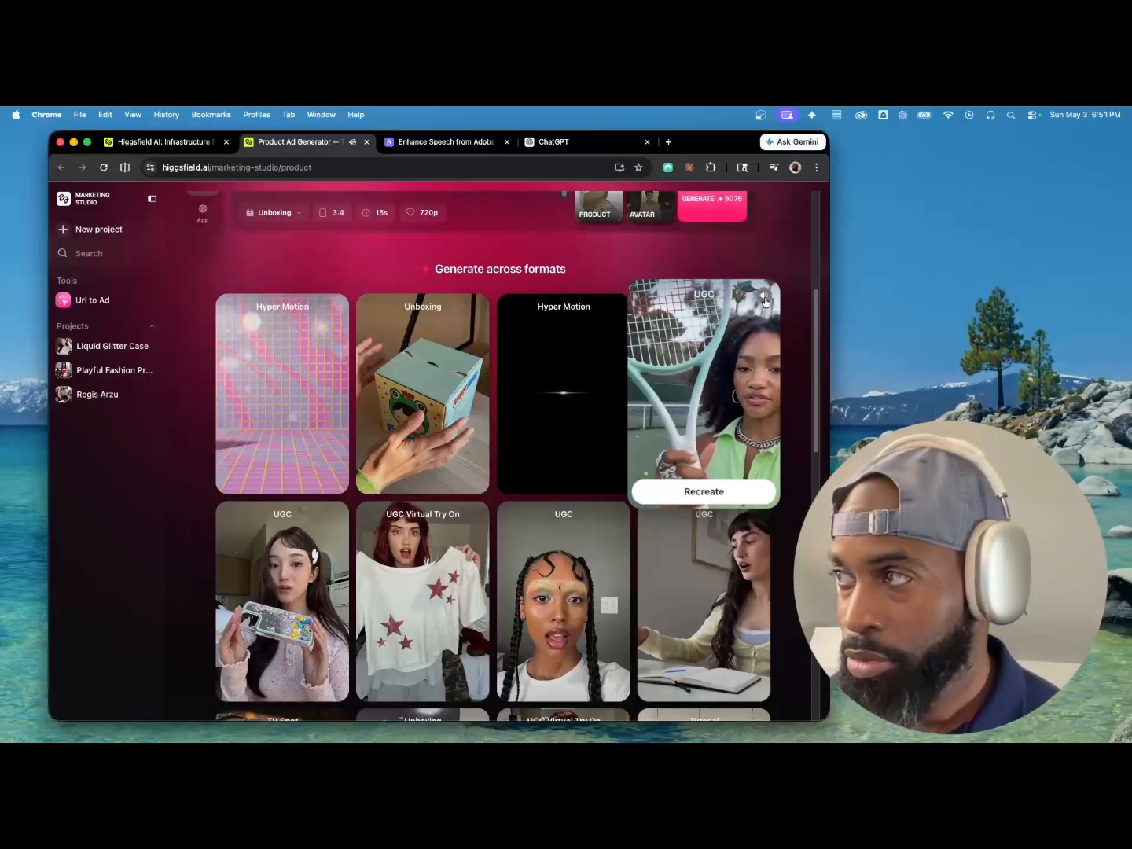
Browse the rest of the sample ads across formats, including UGC, Unboxing, Virtual Try On, Tutorial and Hyper Motion.
scroll(786, 396, "down", 1)
scroll(786, 395, "down", 2)
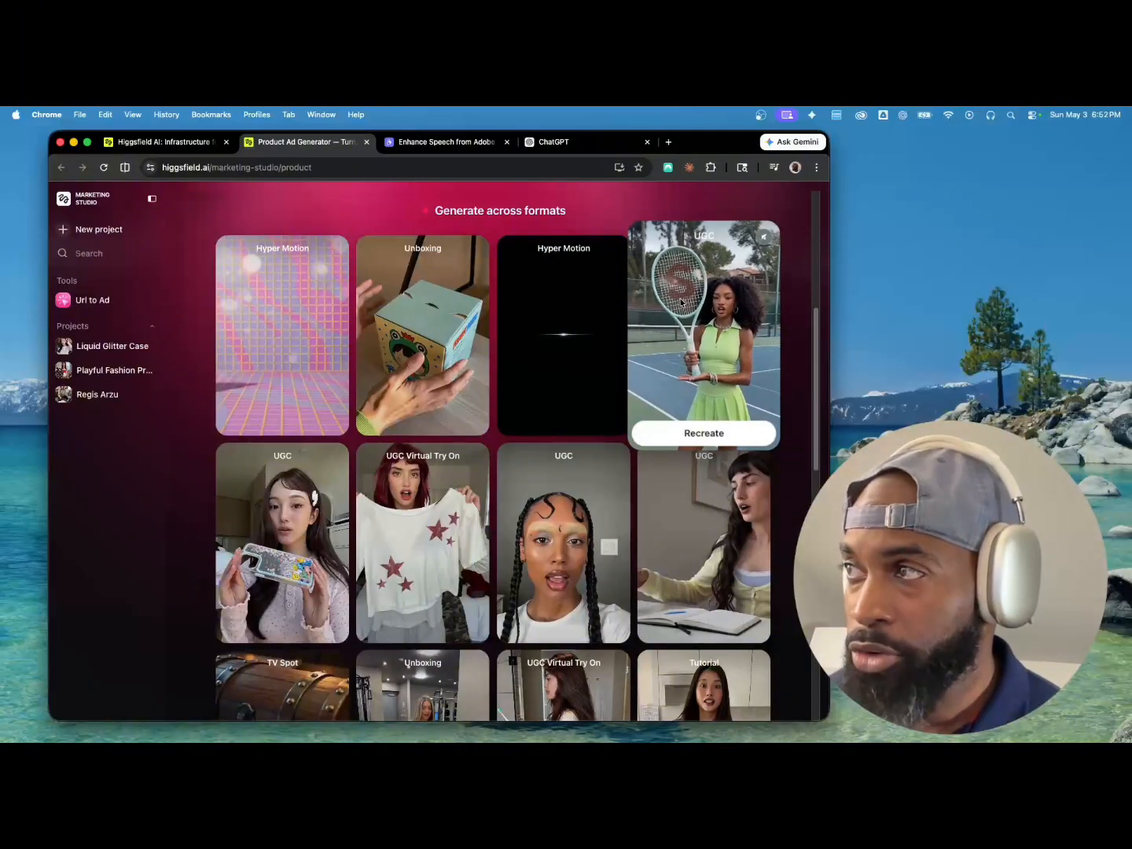
scroll(730, 304, "down", 3)
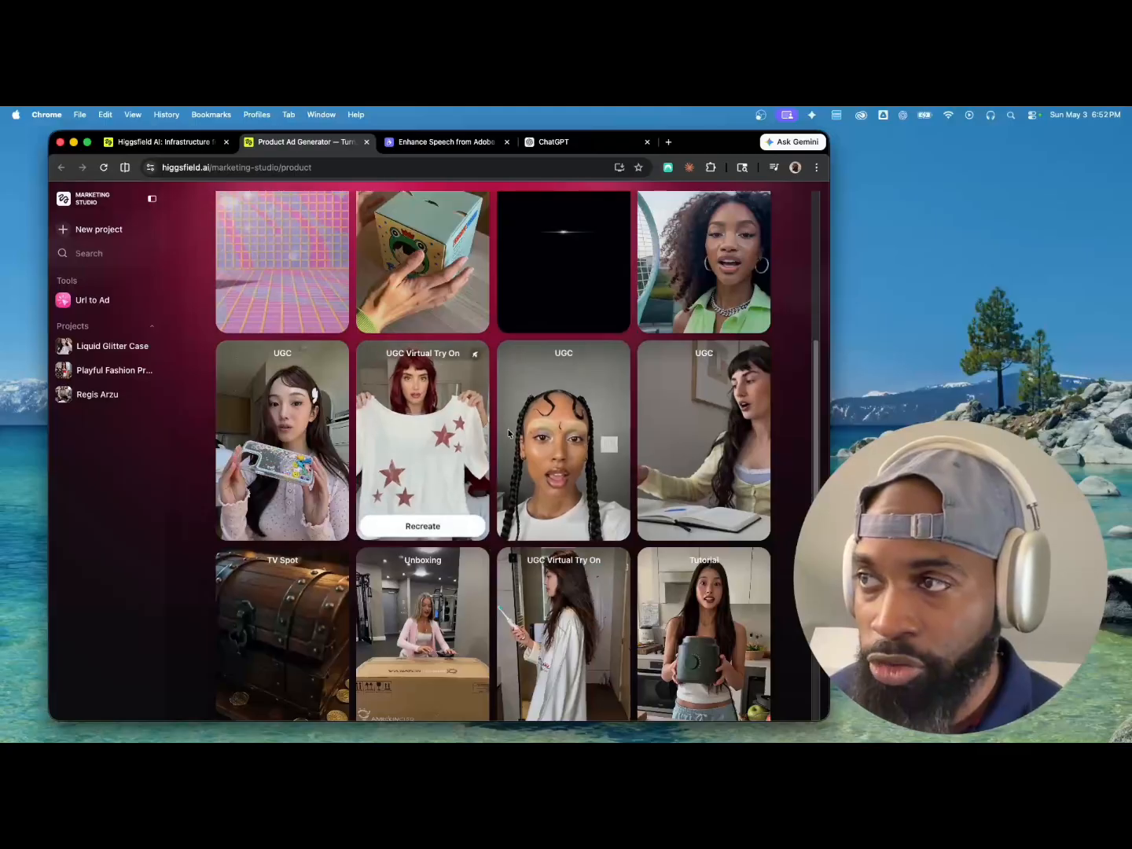
mouse_move(519, 436)
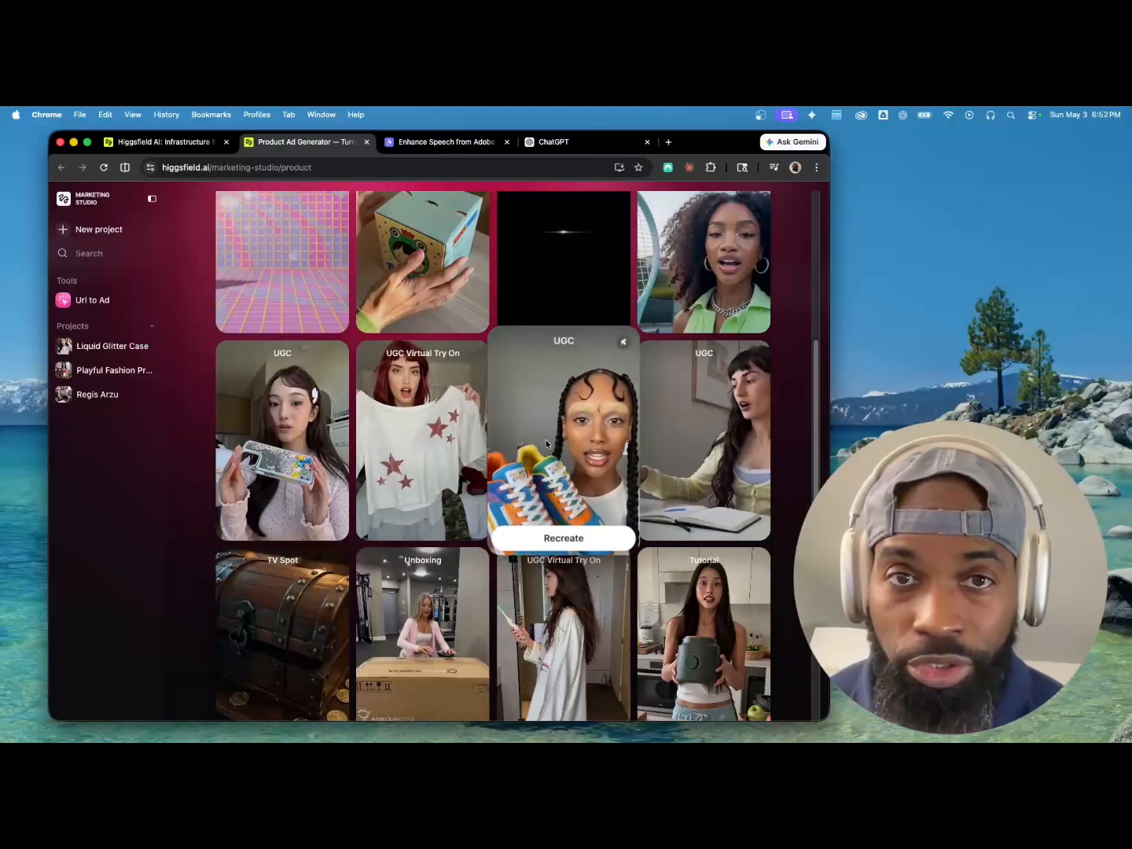
scroll(547, 444, "down", 3)
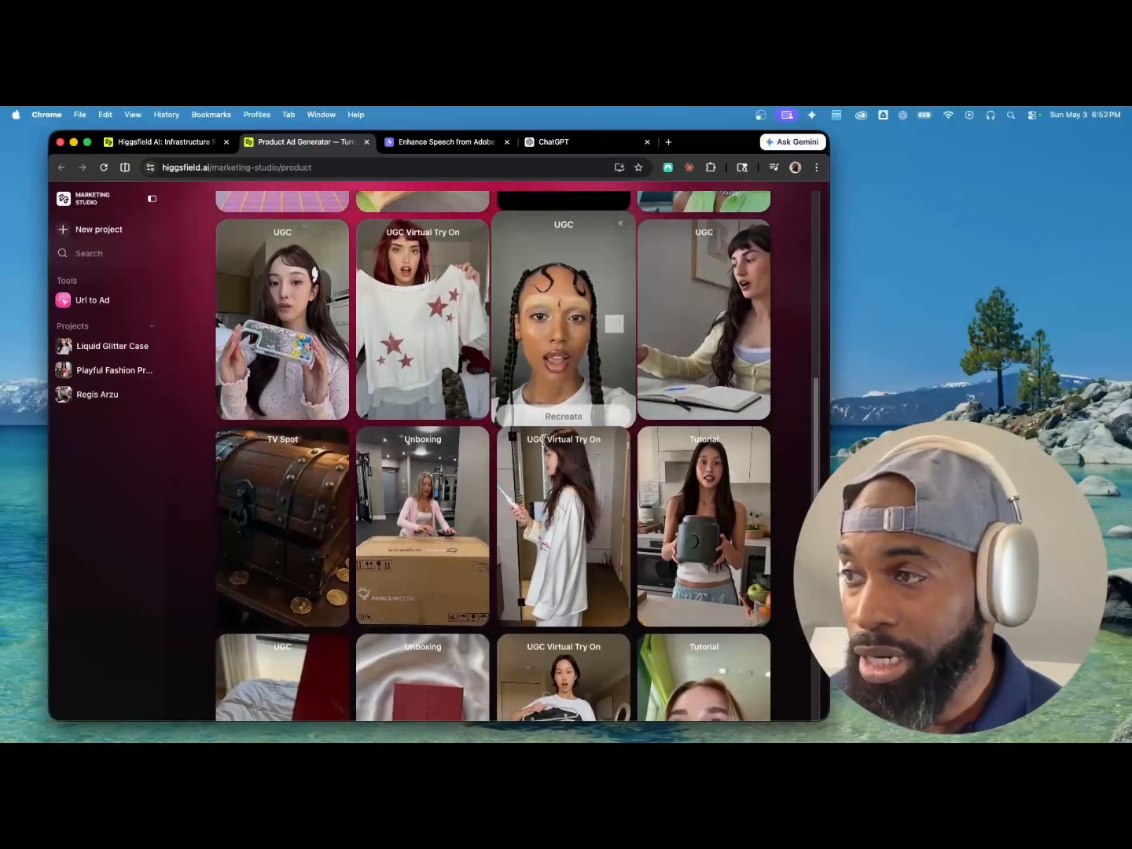
scroll(542, 440, "down", 10)
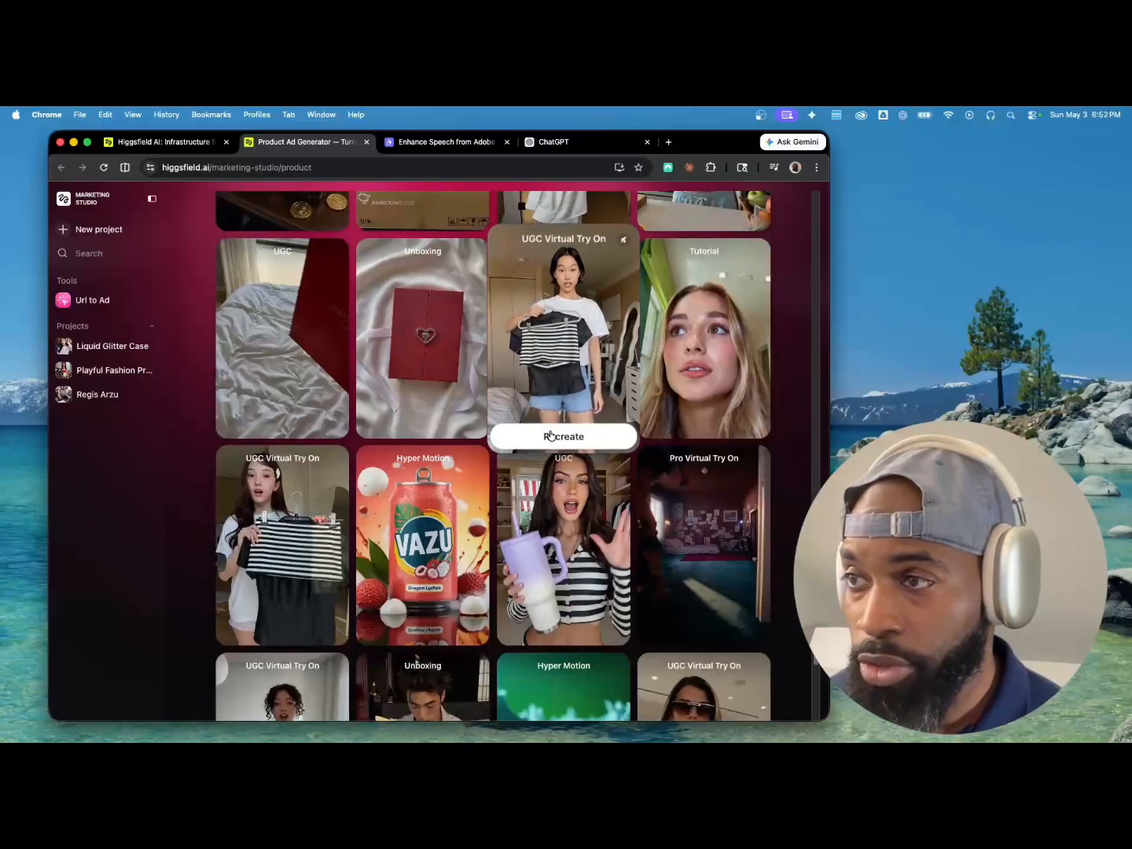
scroll(549, 436, "down", 4)
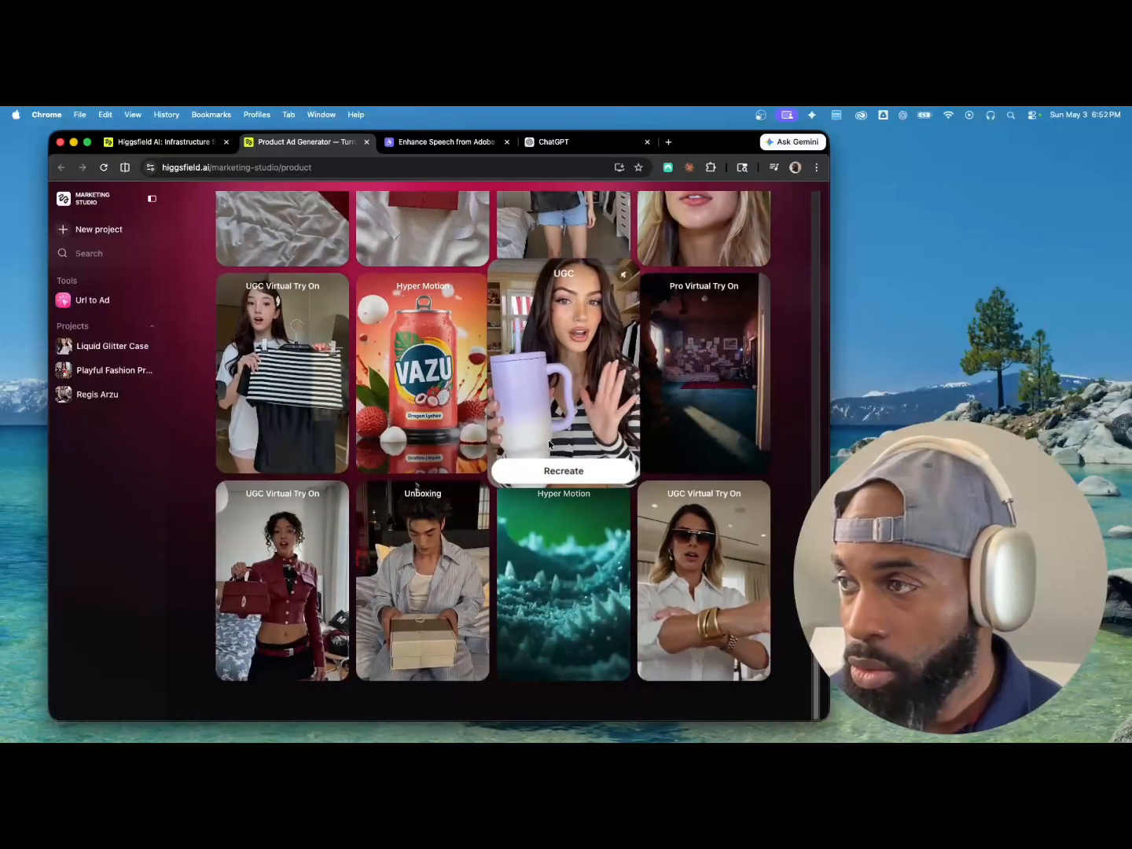
Play the glitter phone case UGC sample with sound and load it into the generator with Recreate.
scroll(551, 441, "up", 13)
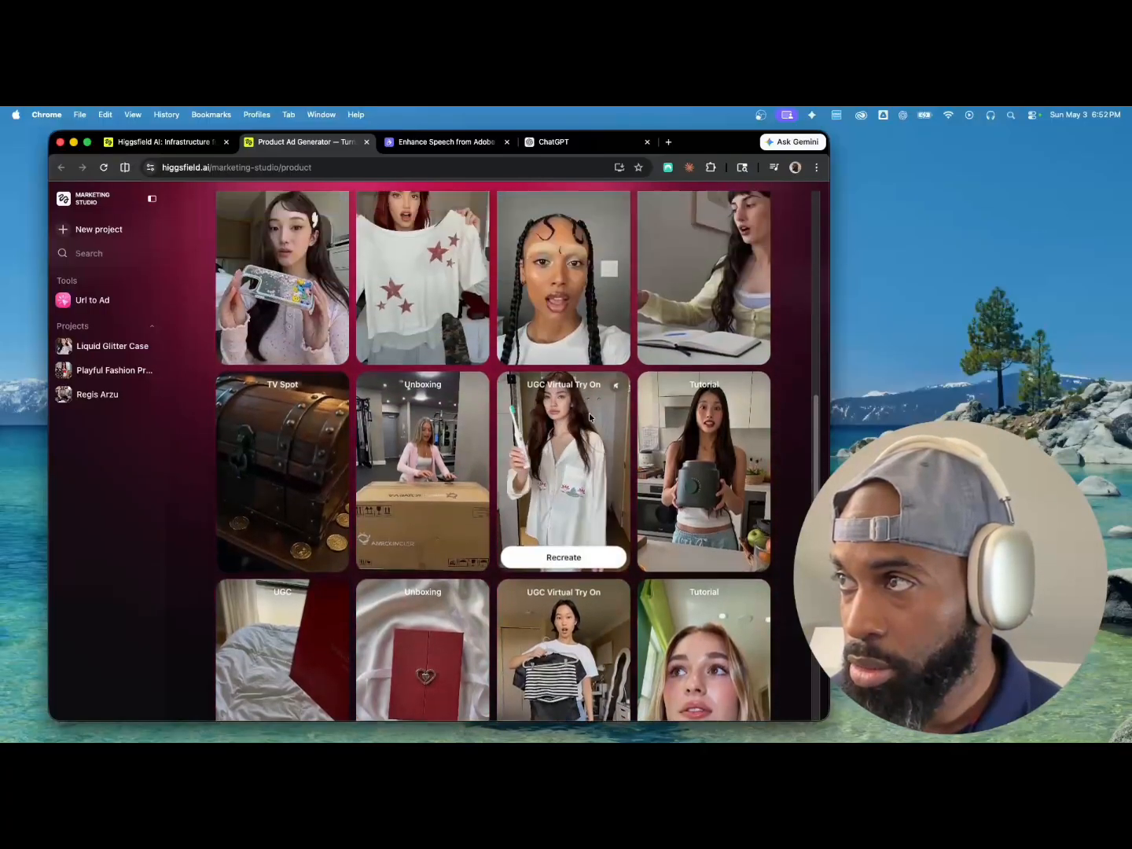
scroll(589, 413, "up", 3)
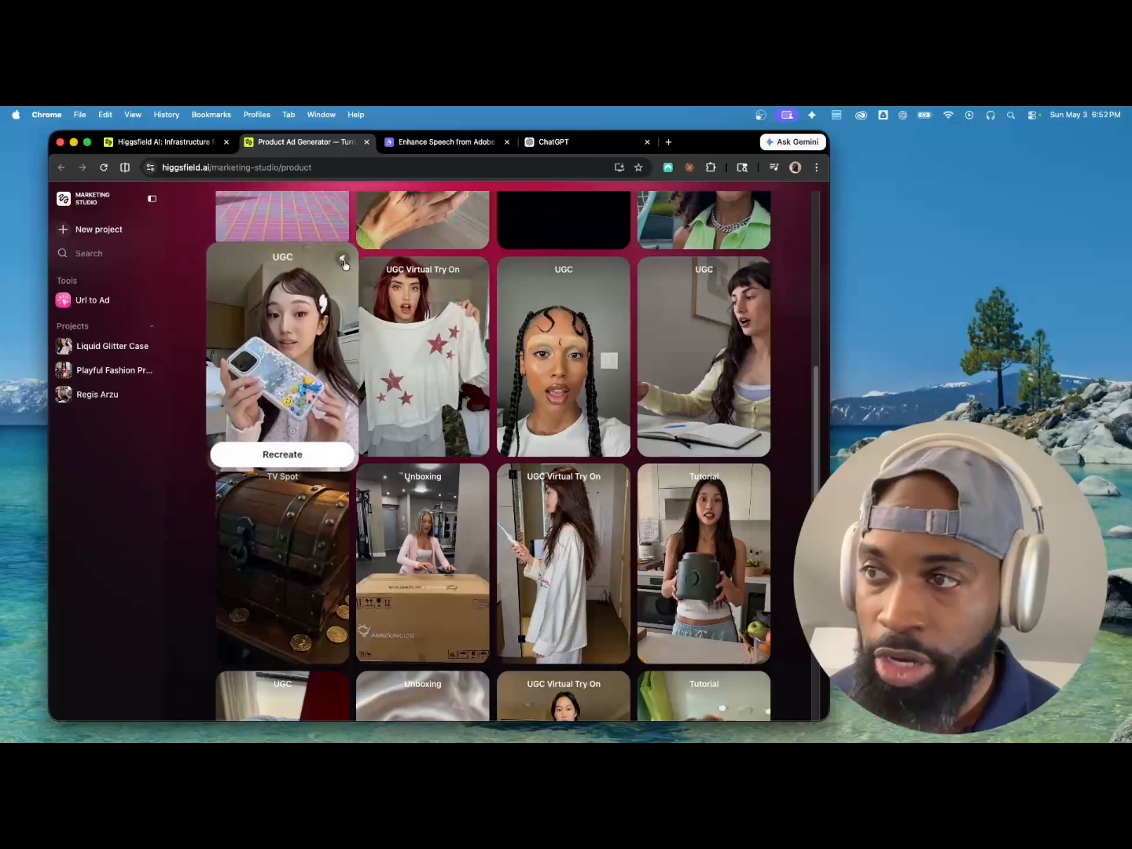
left_click(344, 265)
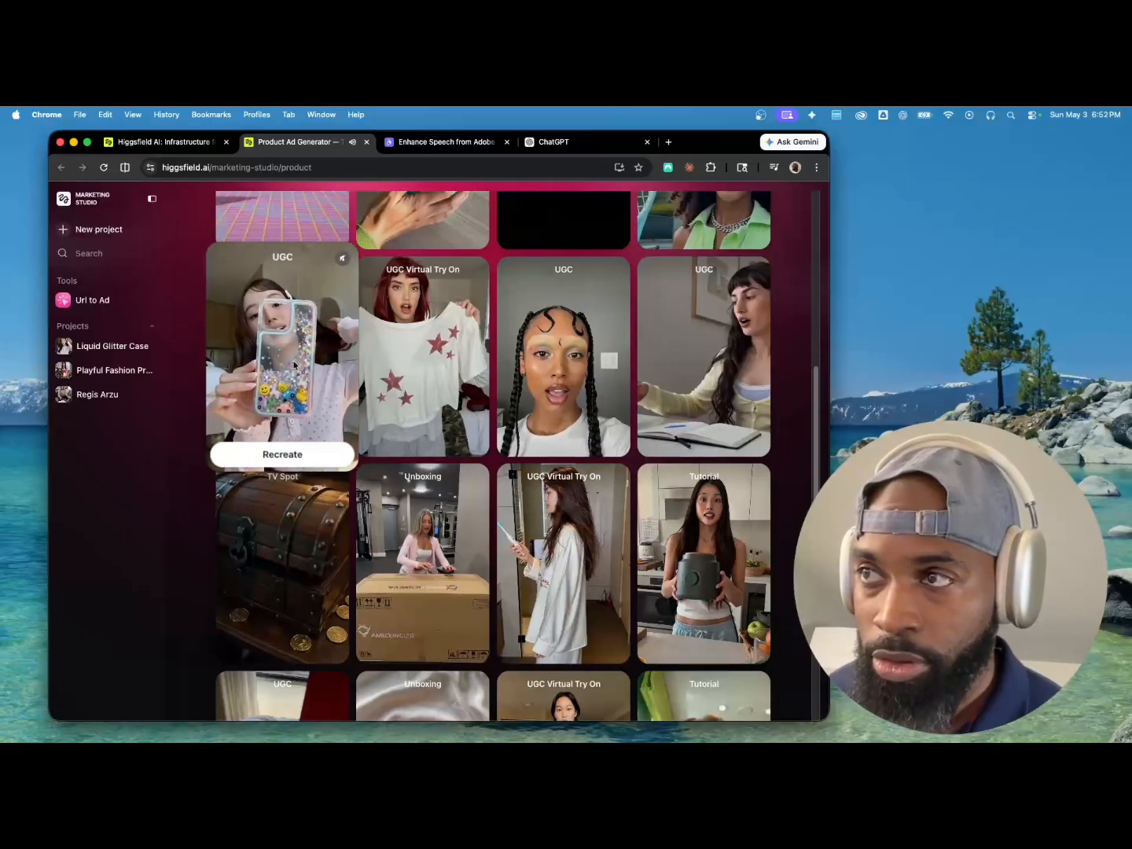
left_click(287, 458)
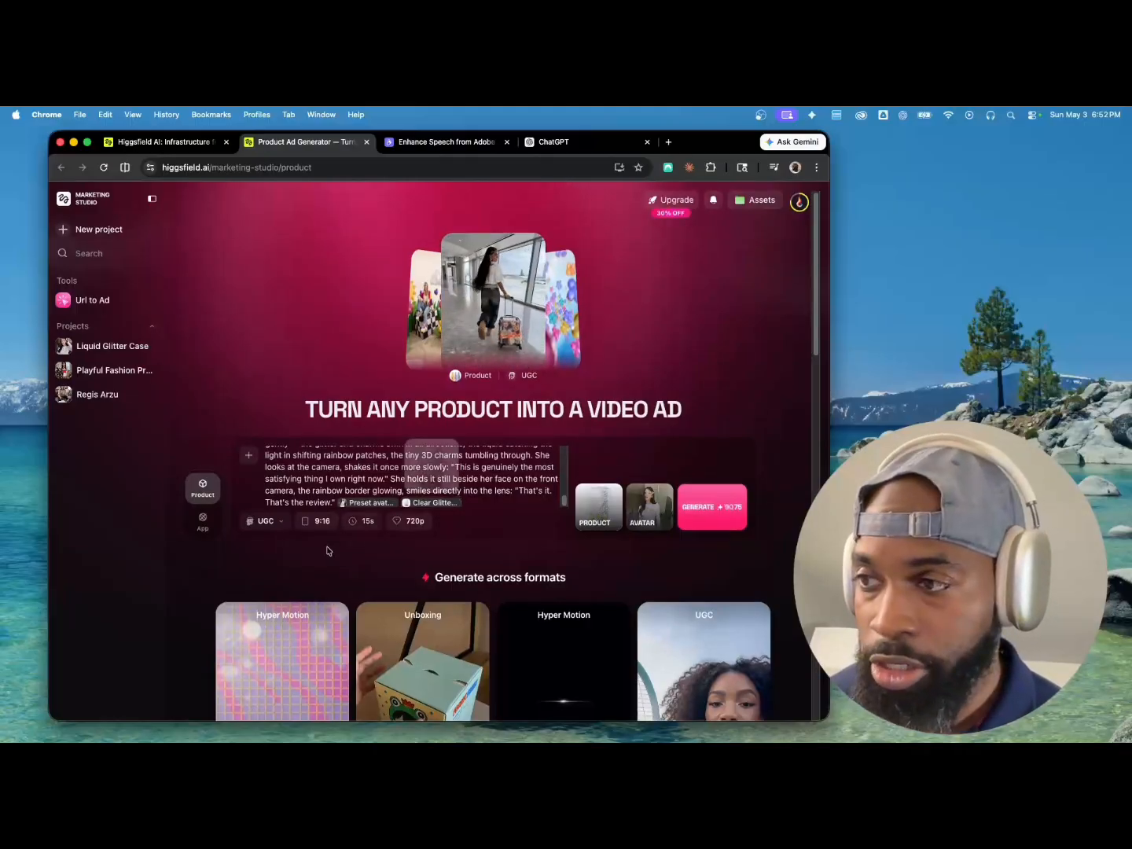
Replay the glitter phone case UGC sample with sound and review the prompt loaded in the generator.
scroll(328, 548, "down", 7)
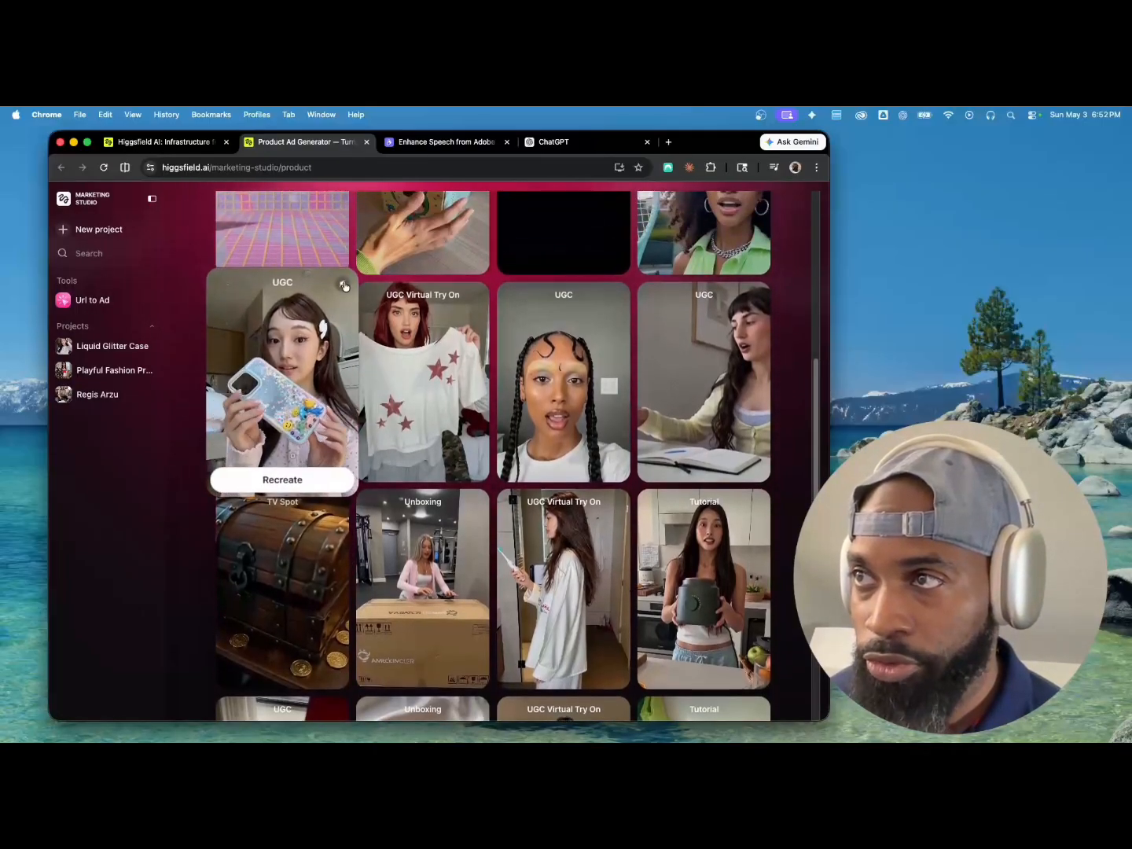
left_click(342, 286)
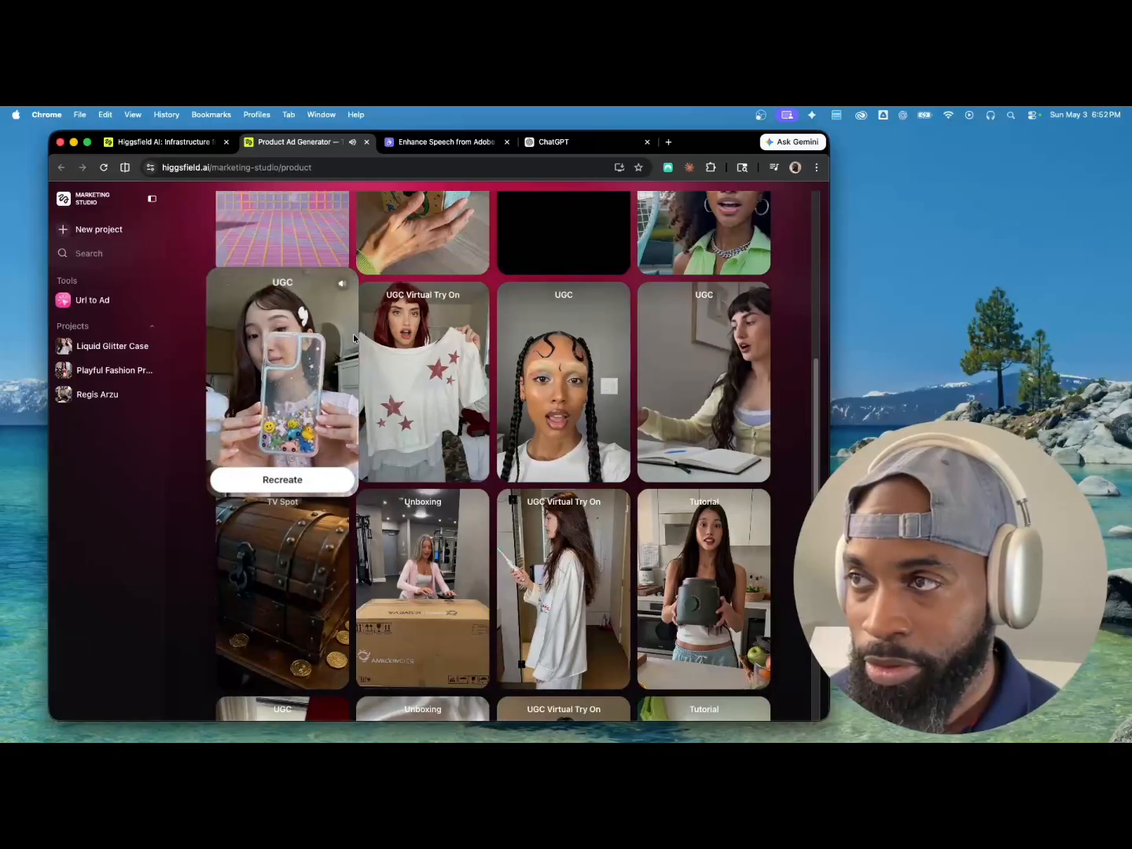
scroll(353, 336, "up", 1)
scroll(352, 335, "up", 5)
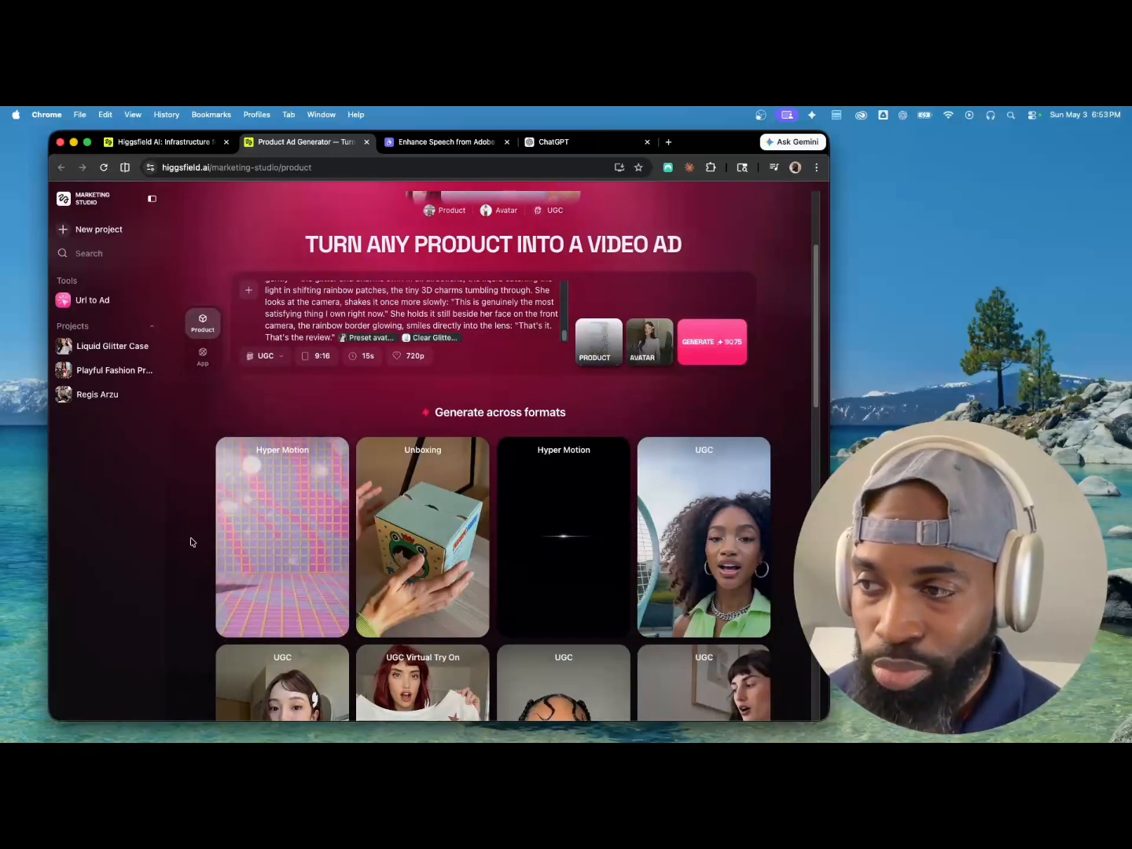
Recreate the glitter phone case UGC sample again from the formats gallery.
scroll(189, 543, "down", 4)
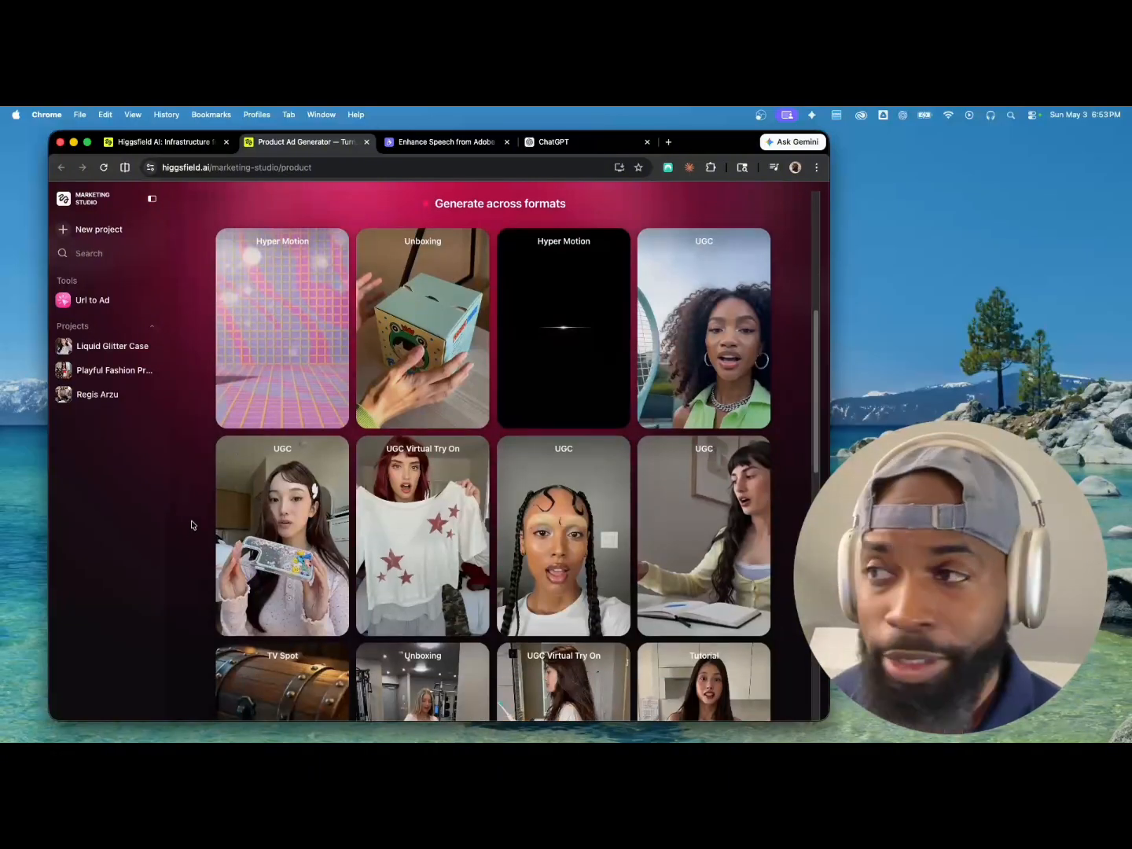
scroll(191, 525, "up", 3)
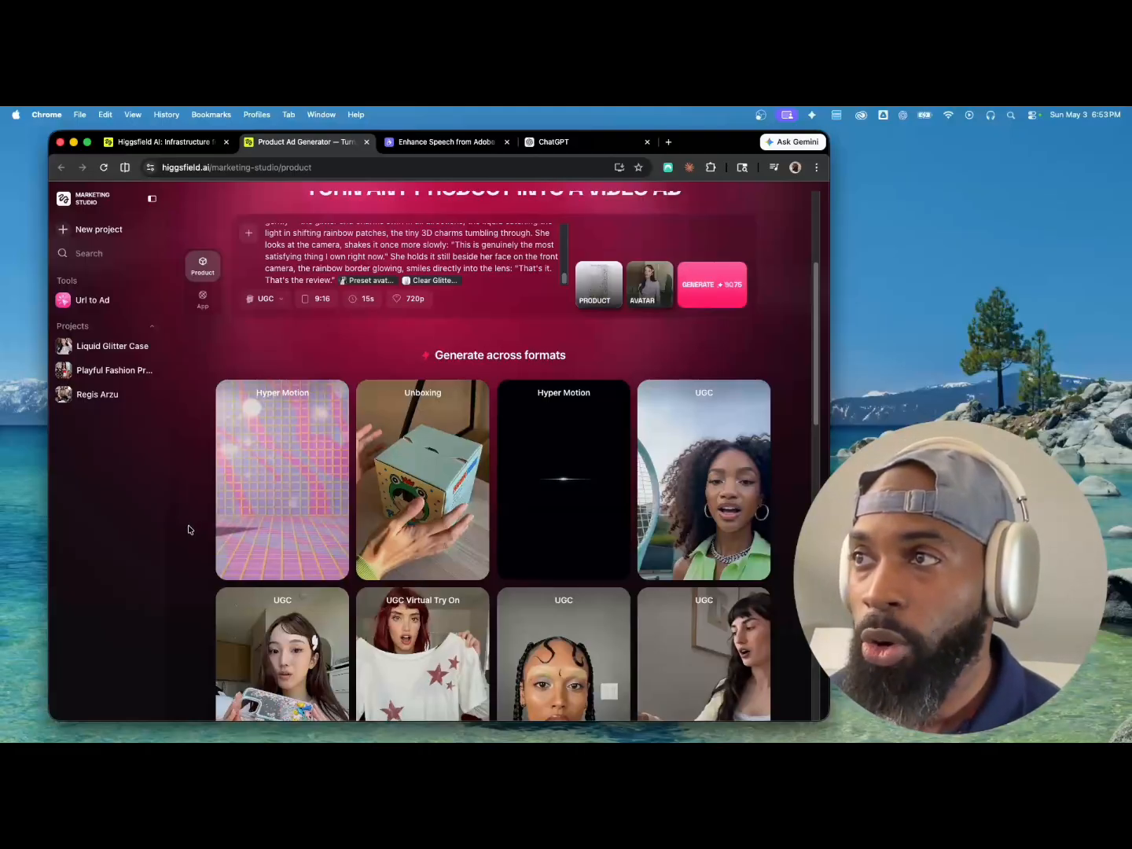
scroll(192, 526, "up", 2)
scroll(236, 471, "down", 6)
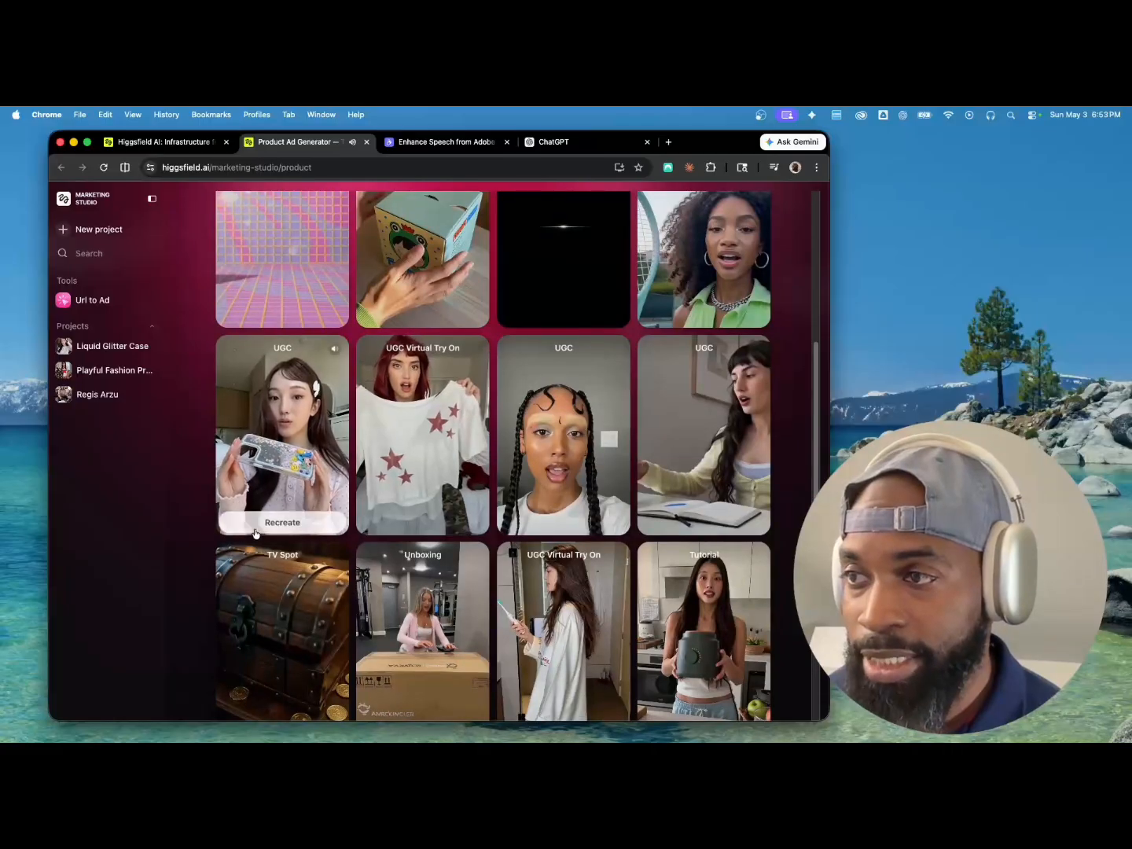
left_click(259, 526)
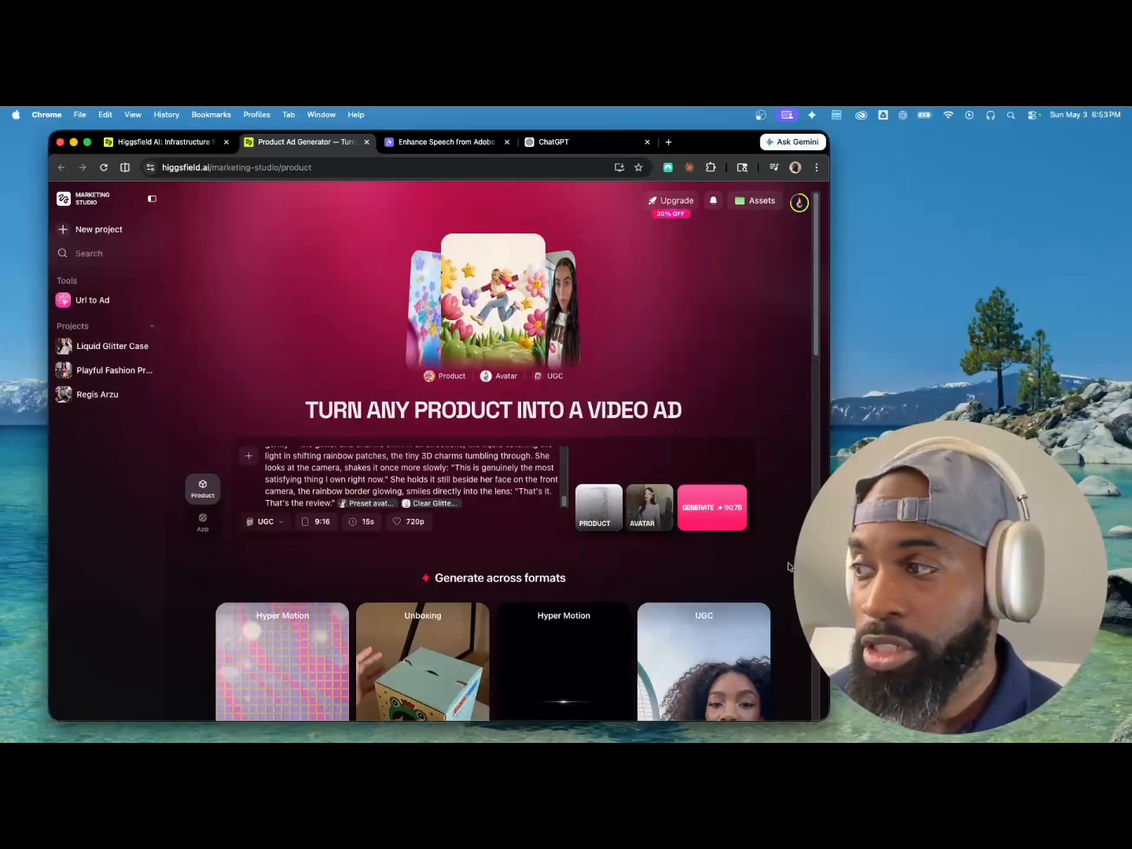
scroll(788, 567, "down", 10)
scroll(791, 569, "up", 7)
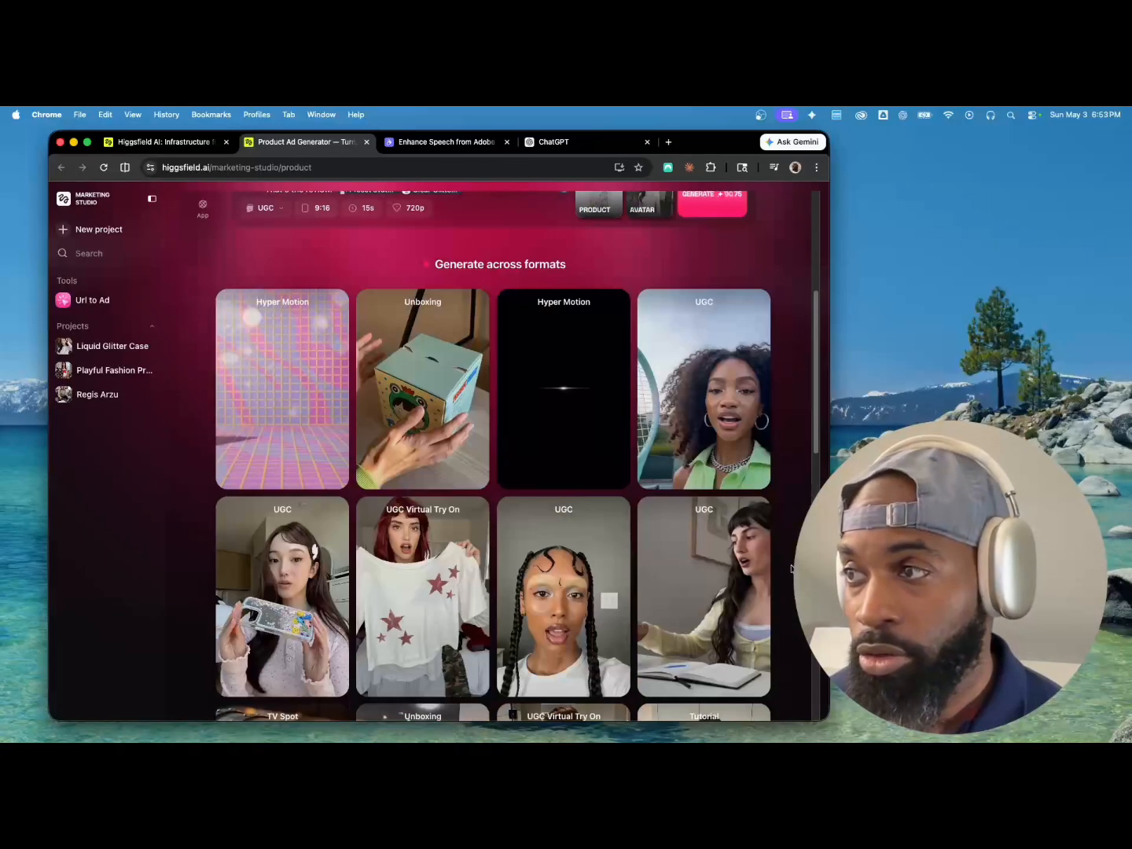
scroll(790, 569, "up", 8)
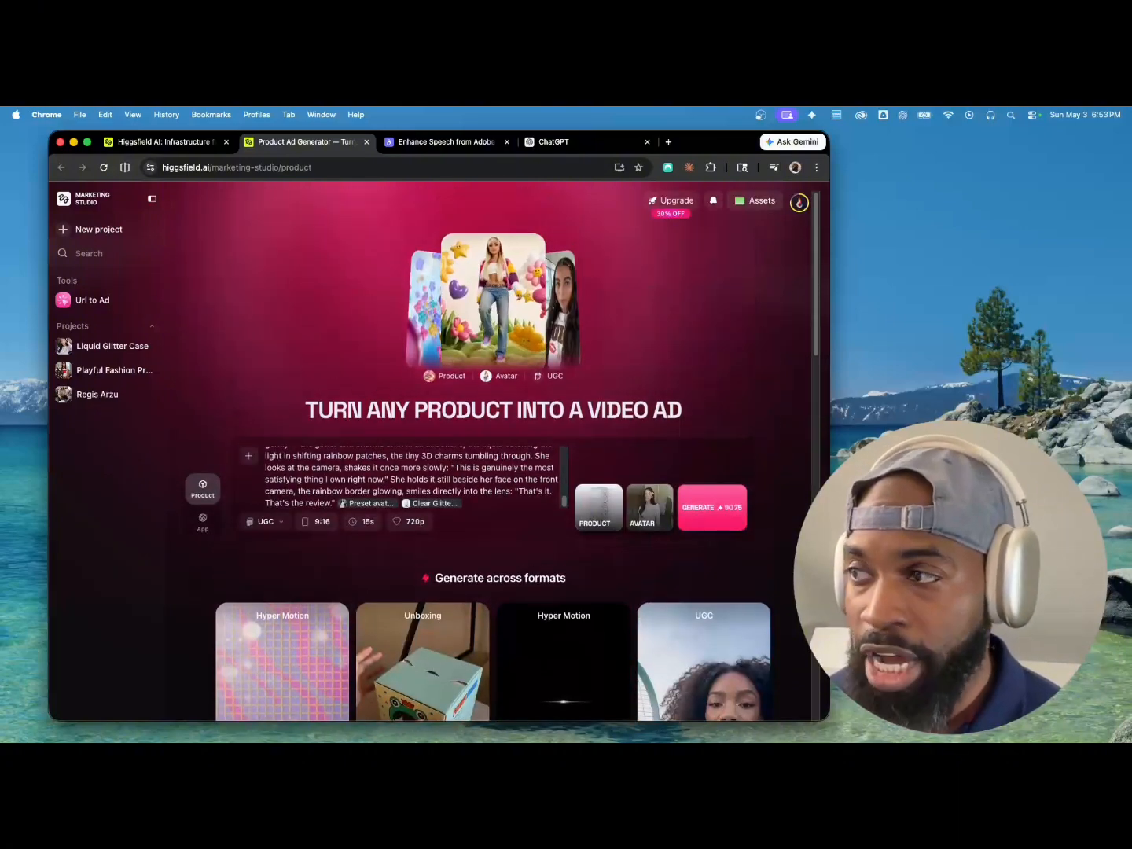
scroll(416, 486, "down", 10)
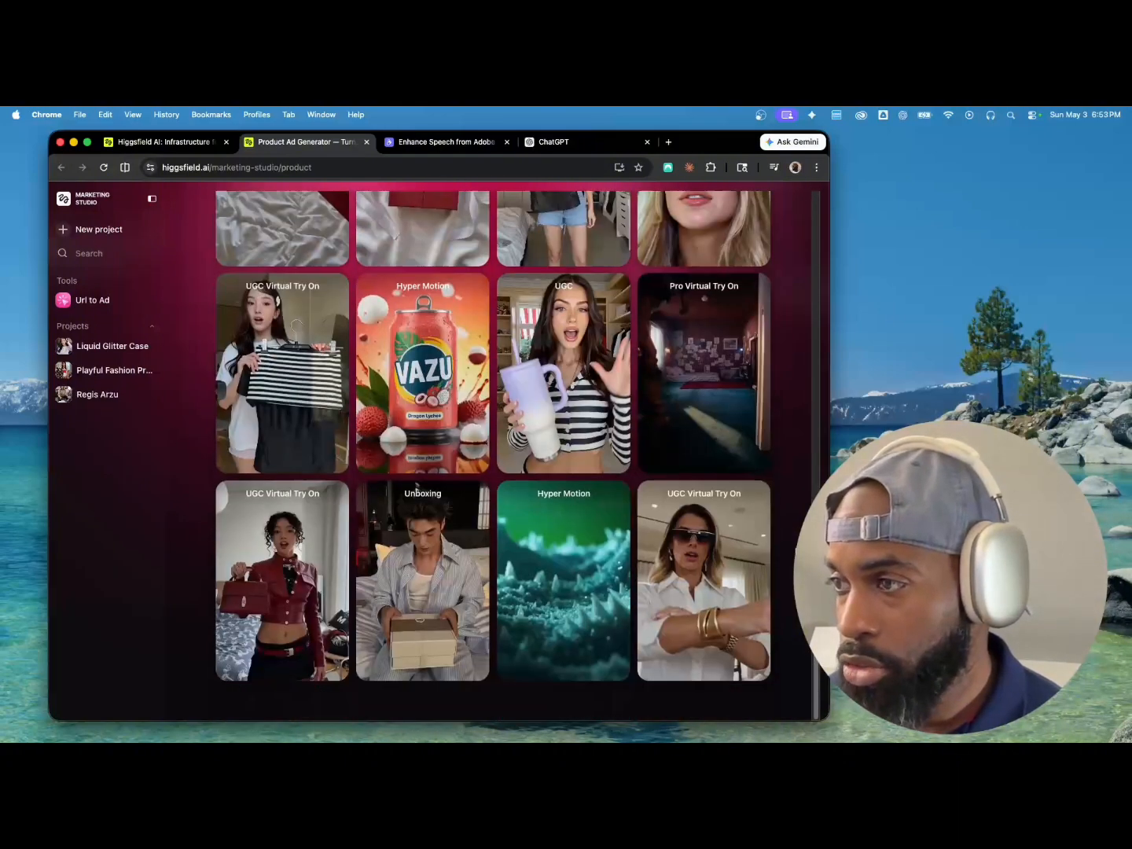
Remove the preset avatar from the generator and browse the full avatar library for a replacement.
scroll(418, 486, "up", 10)
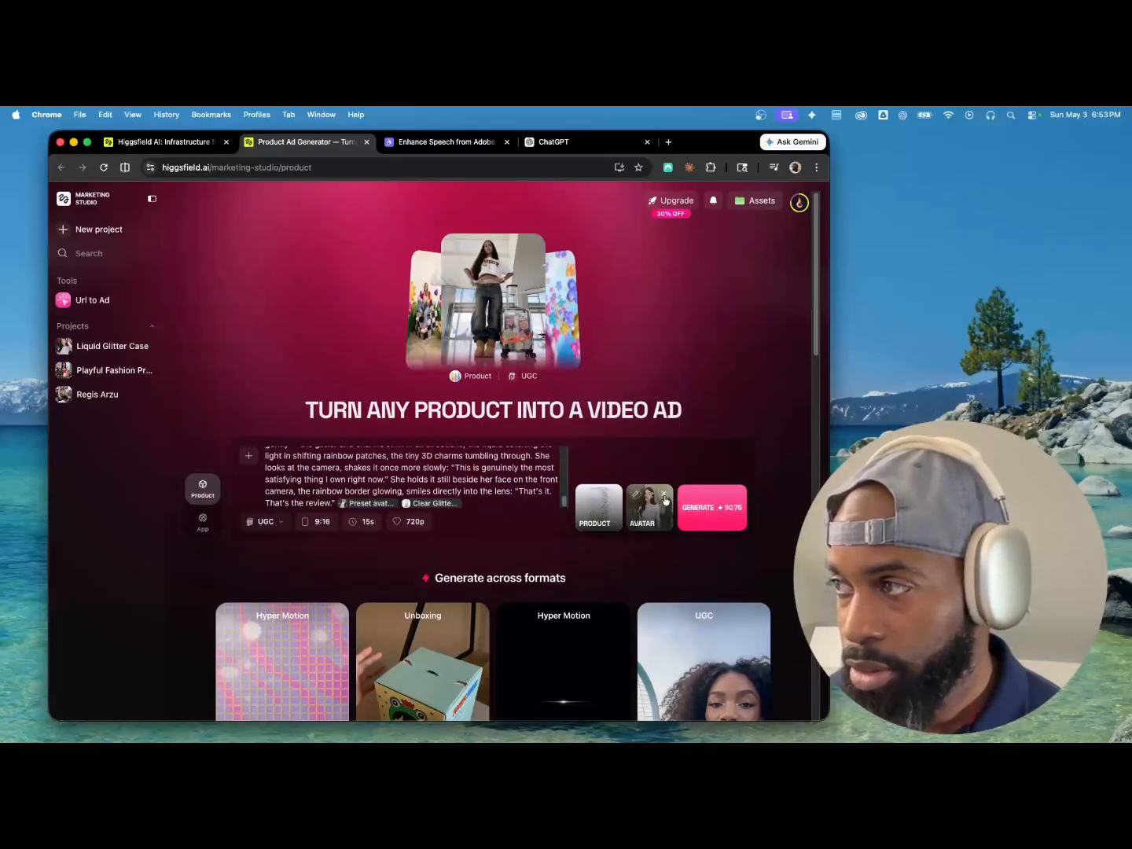
left_click(665, 497)
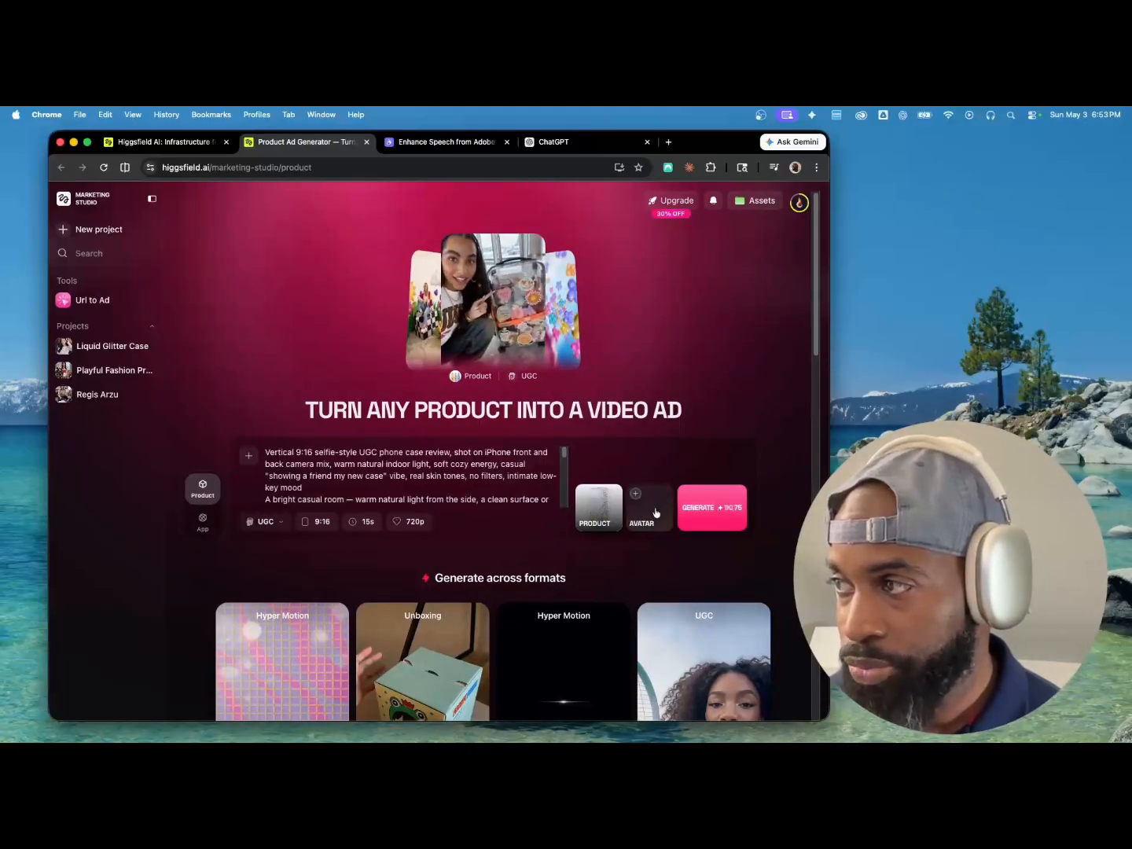
left_click(646, 511)
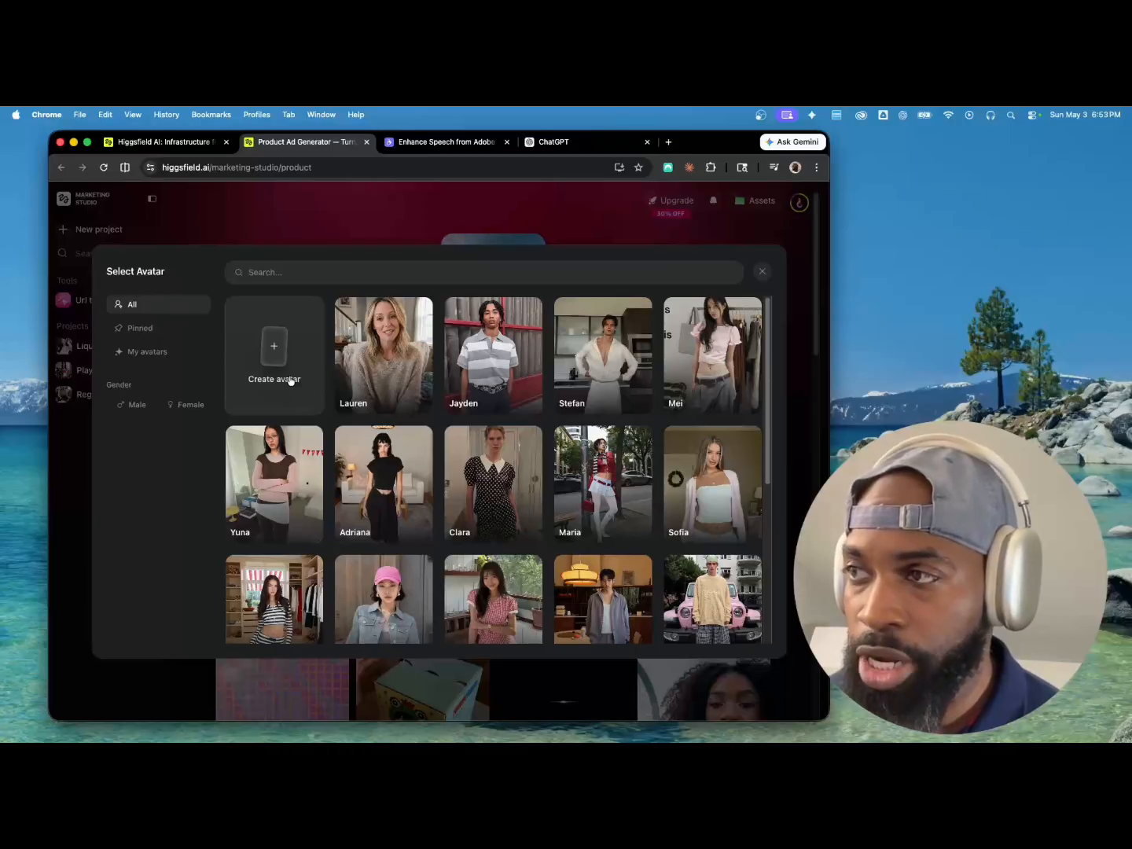
scroll(557, 389, "down", 5)
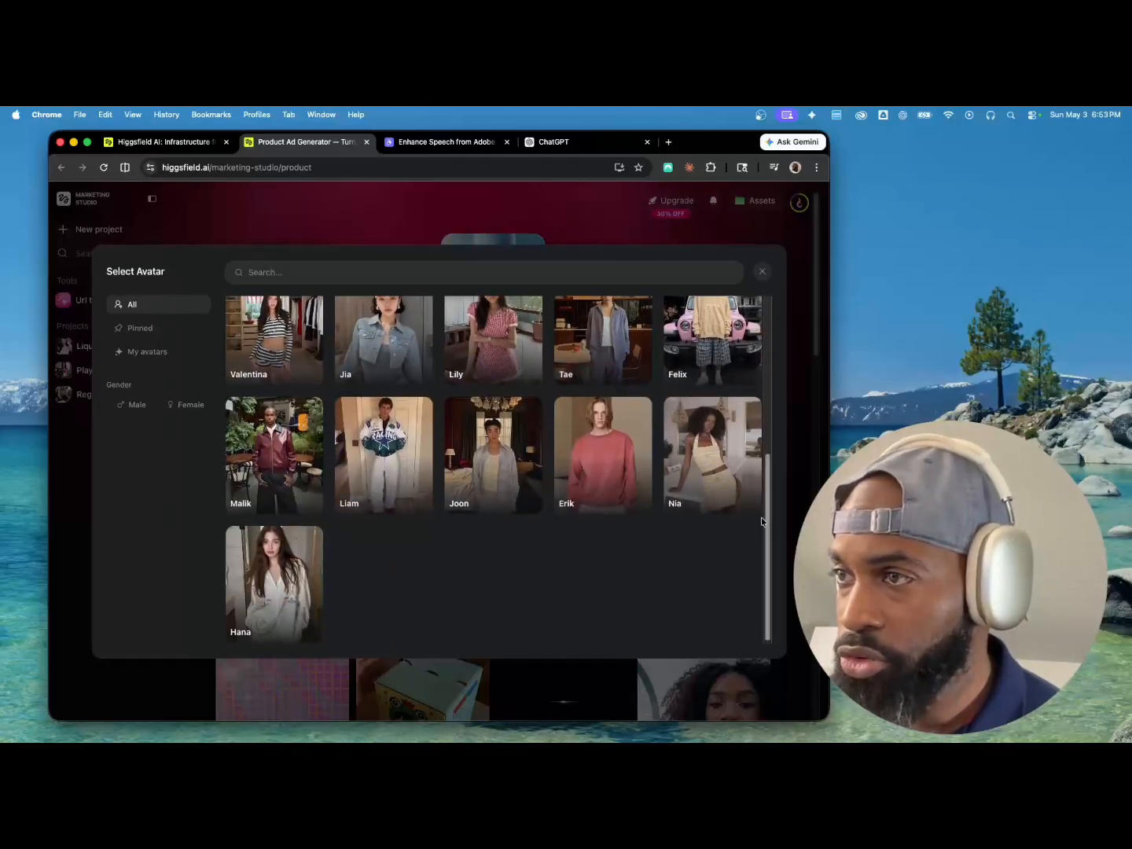
scroll(751, 523, "down", 5)
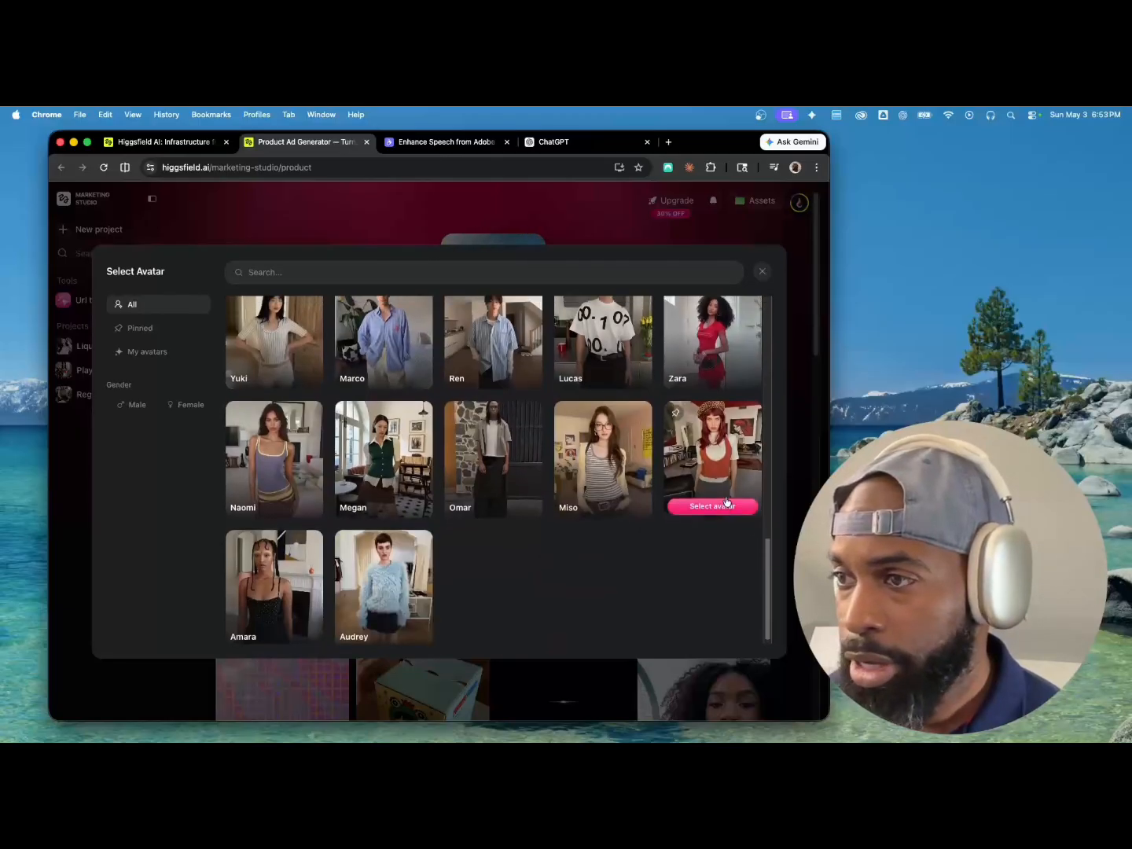
scroll(681, 475, "up", 15)
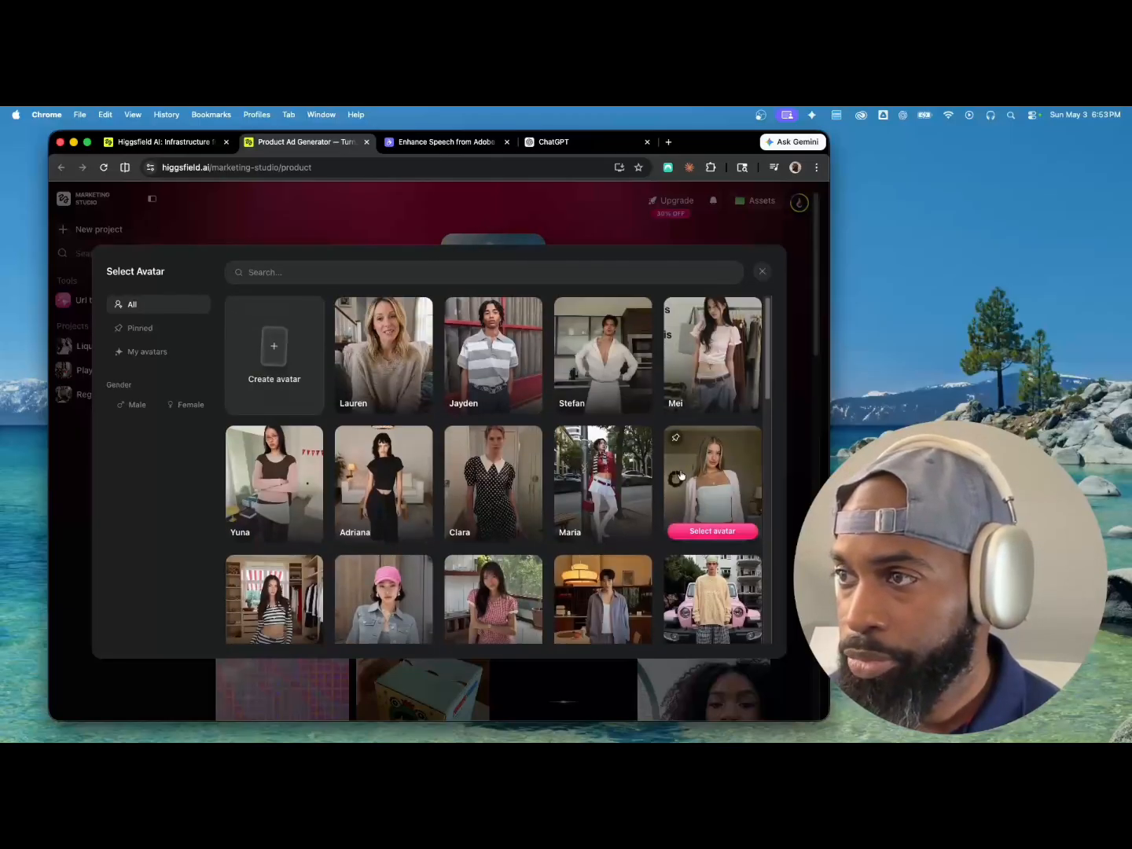
left_click(245, 222)
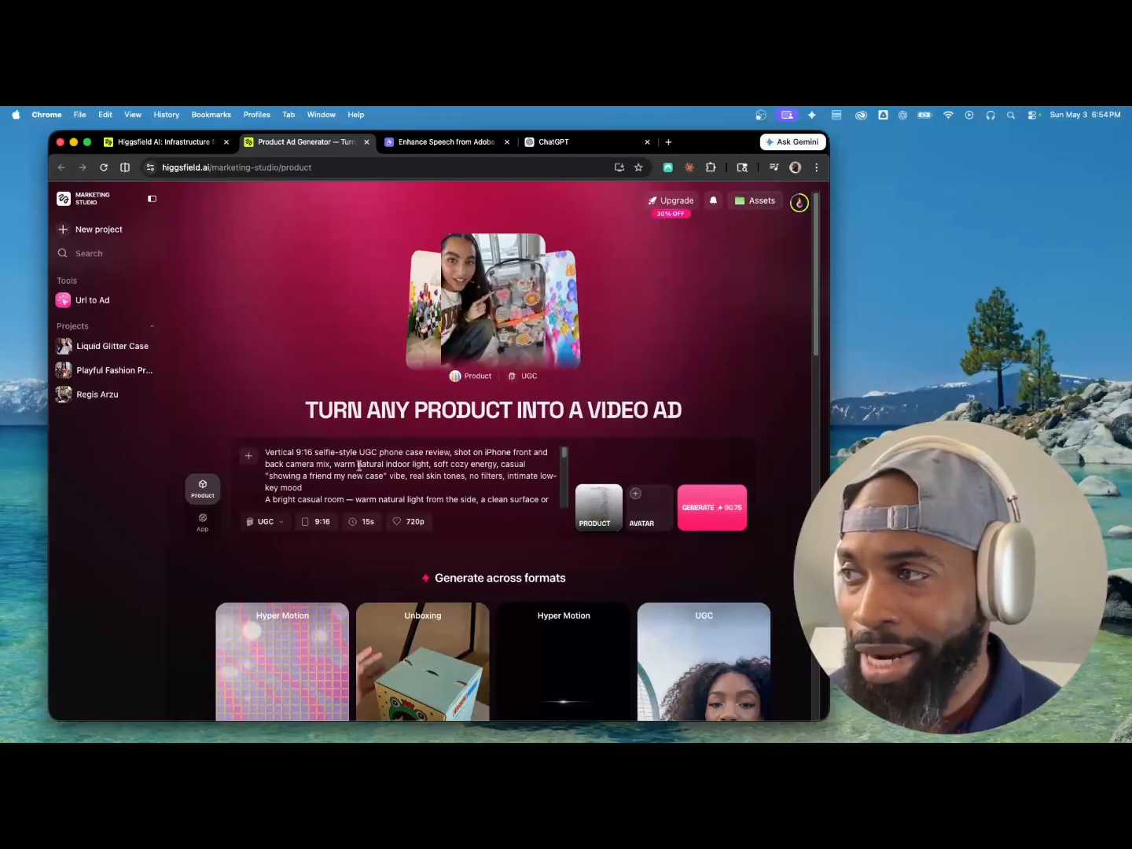
Reload the glitter phone case UGC sample into the generator and take a cropped screenshot of the case close-up from its playing preview.
scroll(300, 484, "down", 10)
mouse_move(281, 480)
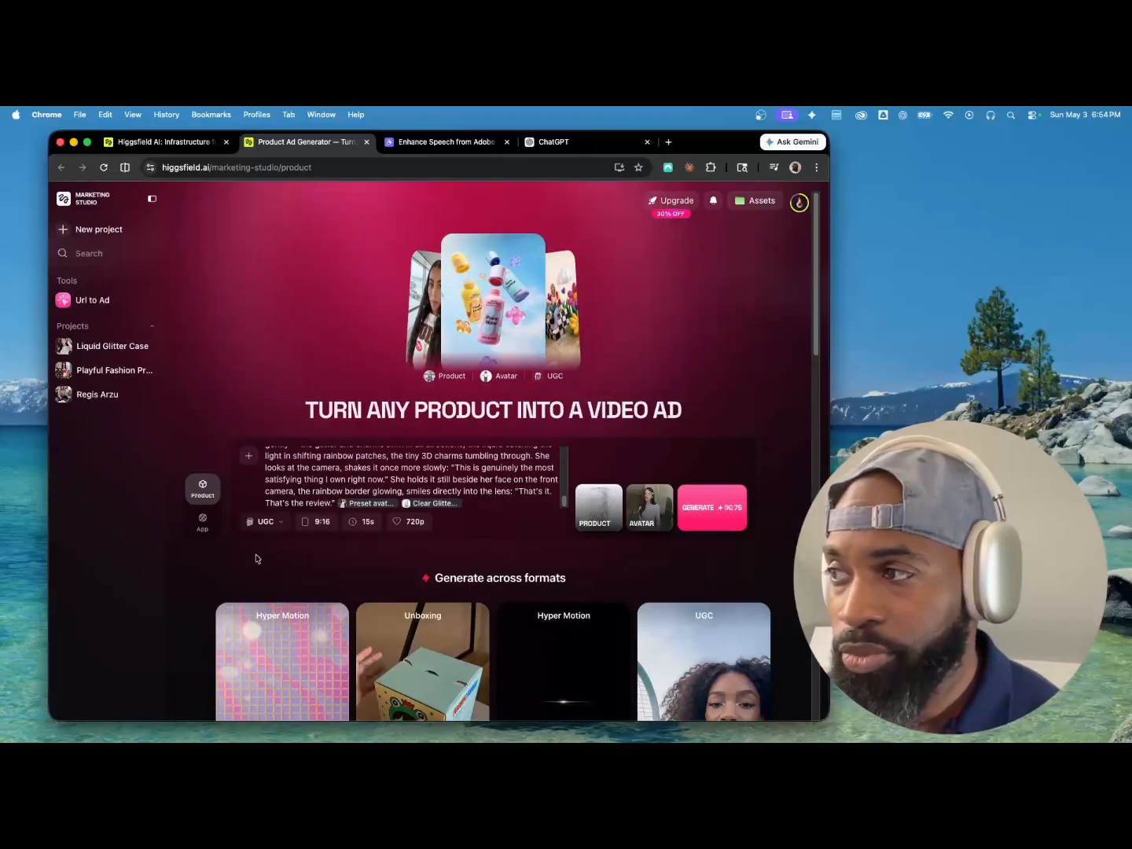
scroll(257, 558, "down", 7)
mouse_move(232, 395)
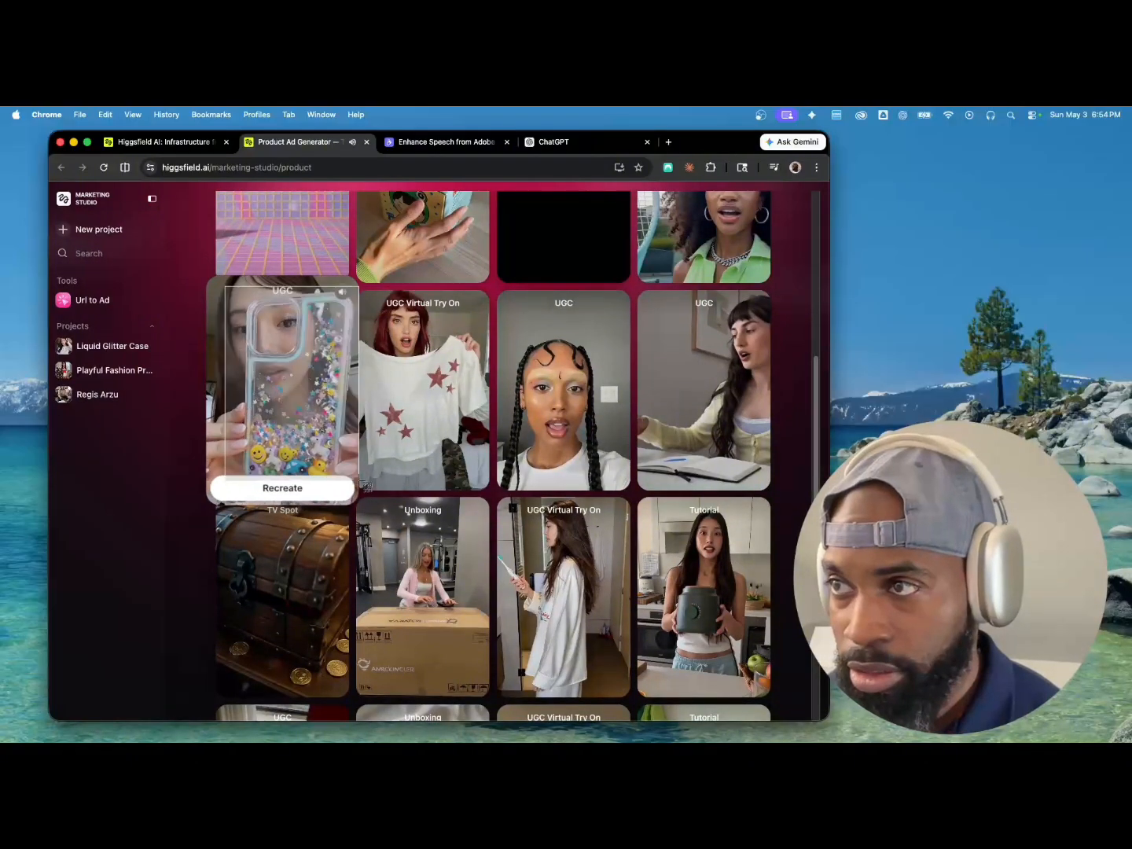
key("super+shift+4")
left_click_drag(224, 287, 343, 482)
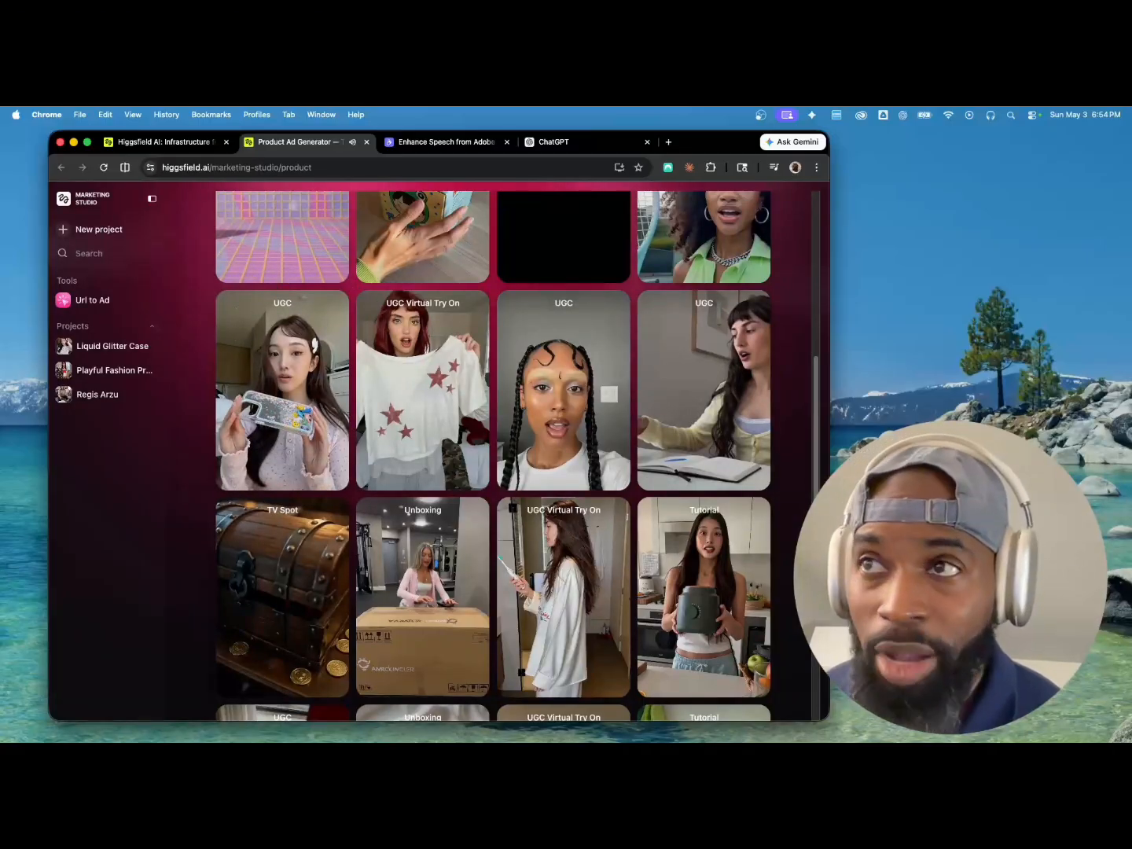
Switch to ChatGPT and attach the phone case screenshot and the flame logo image to a new message.
left_click(556, 140)
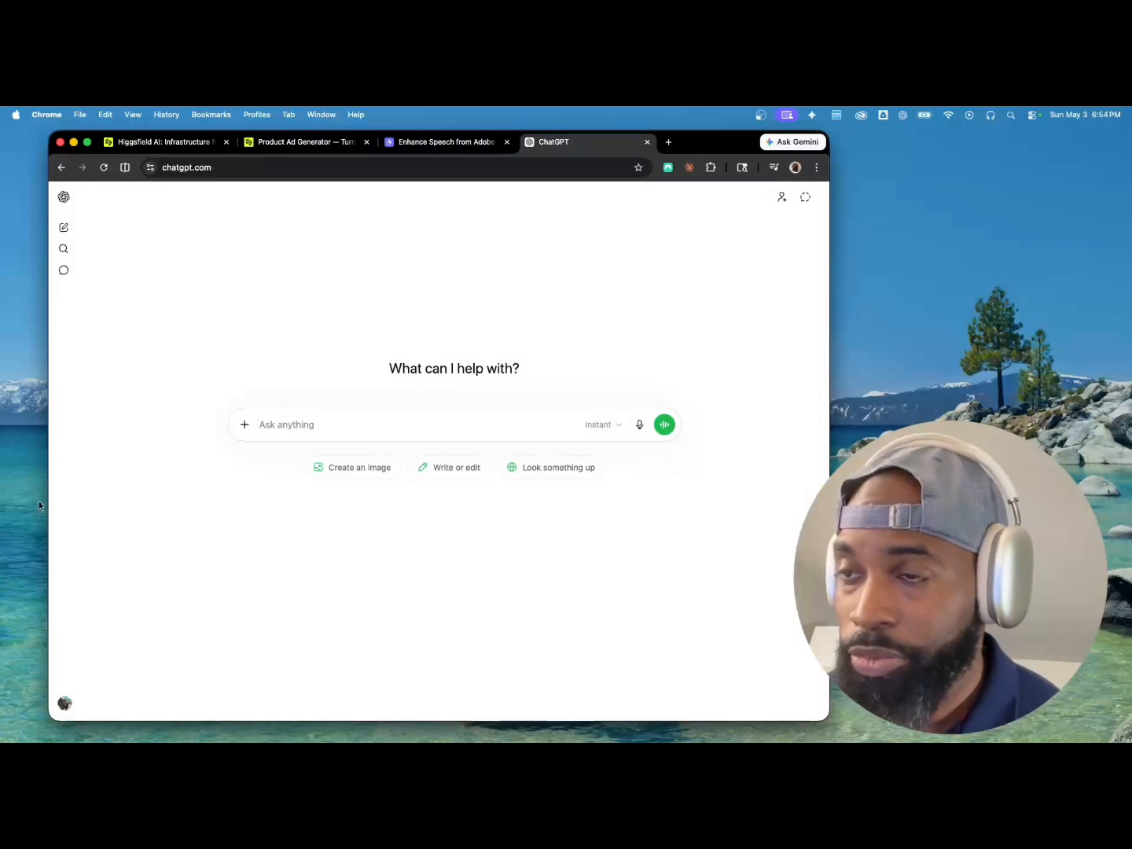
left_click_drag(32, 346, 384, 436)
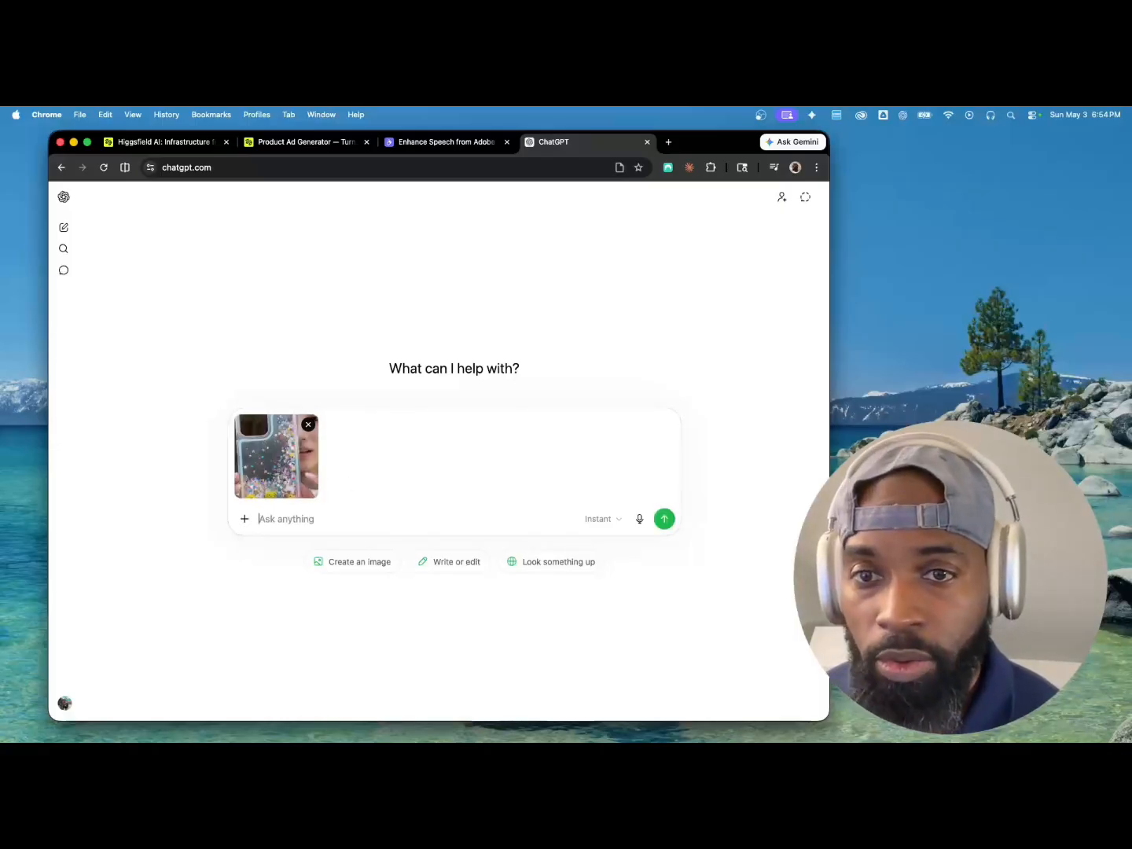
left_click_drag(983, 692, 362, 506)
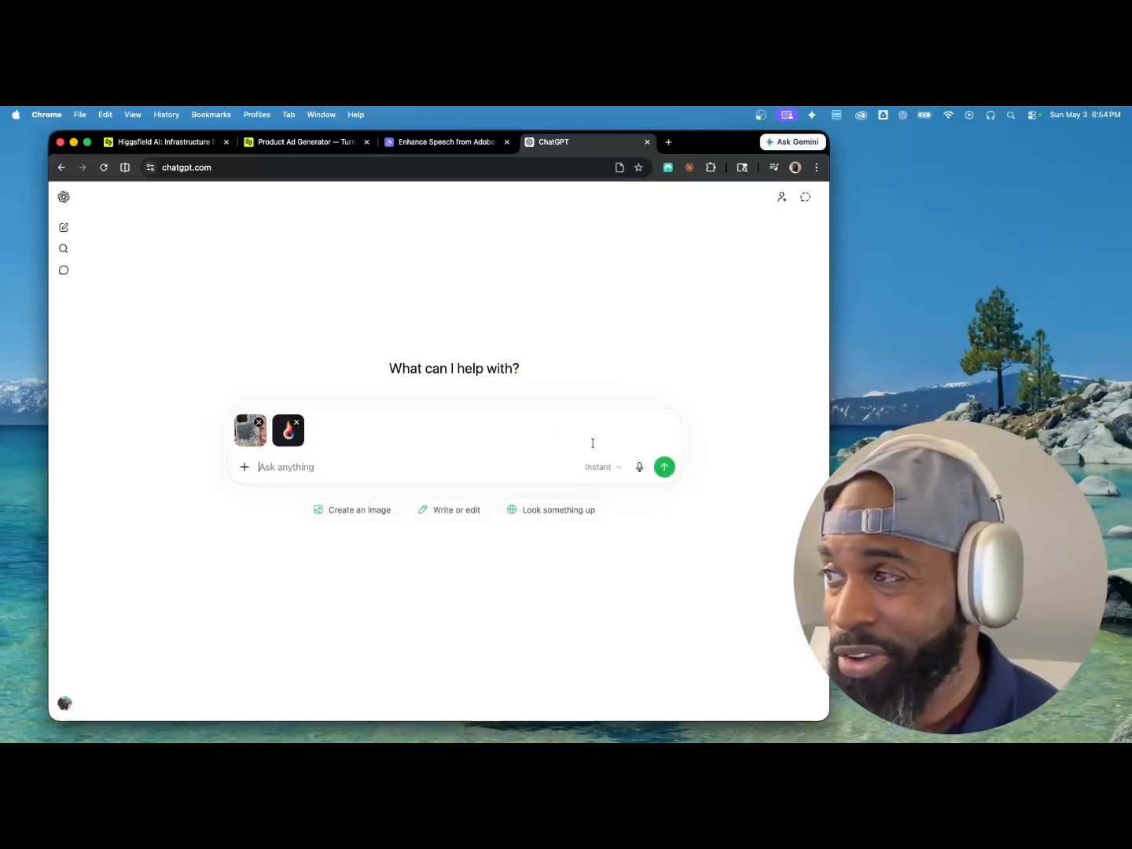
Dictate a prompt for a product photo of the case on a light background, with floating "Impossible Creations" letters and one flame logo replacing its charms.
left_click(640, 467)
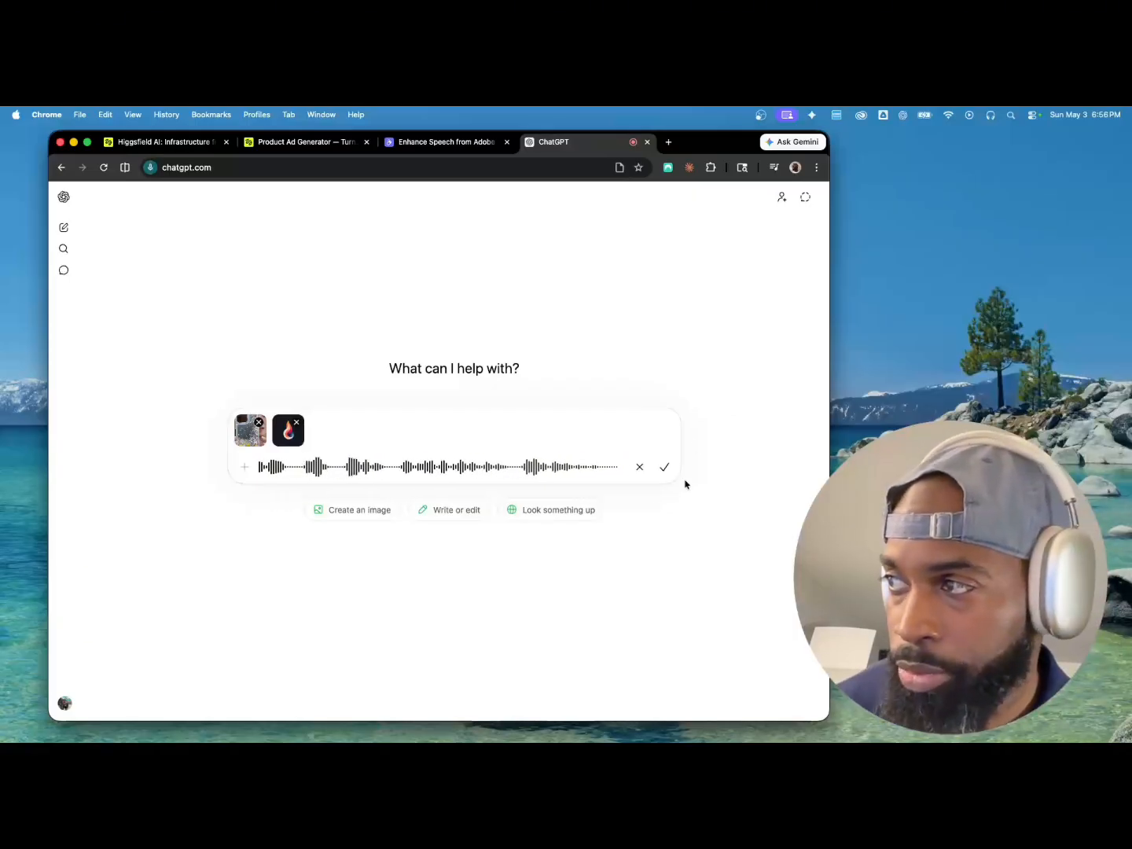
left_click(664, 468)
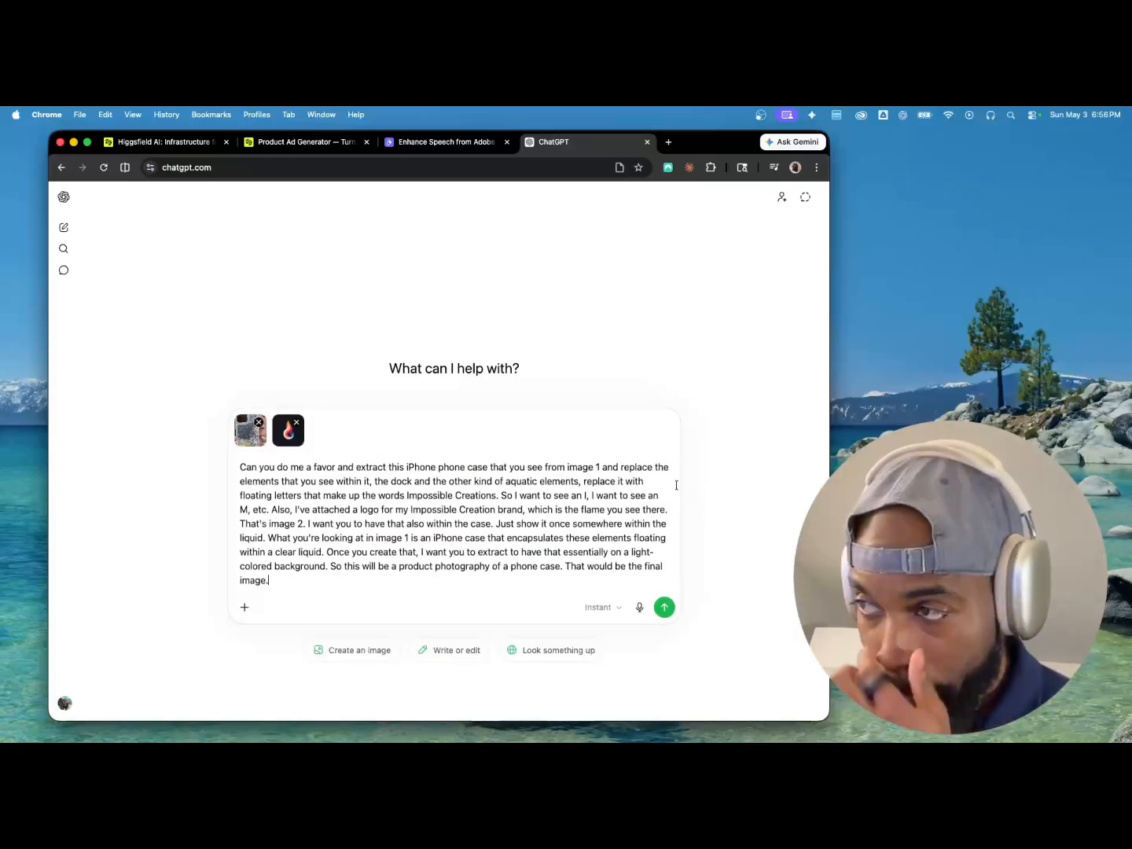
Set the request to image creation with the Thinking model and Auto aspect ratio, and send it.
left_click(351, 659)
scroll(201, 547, "down", 2)
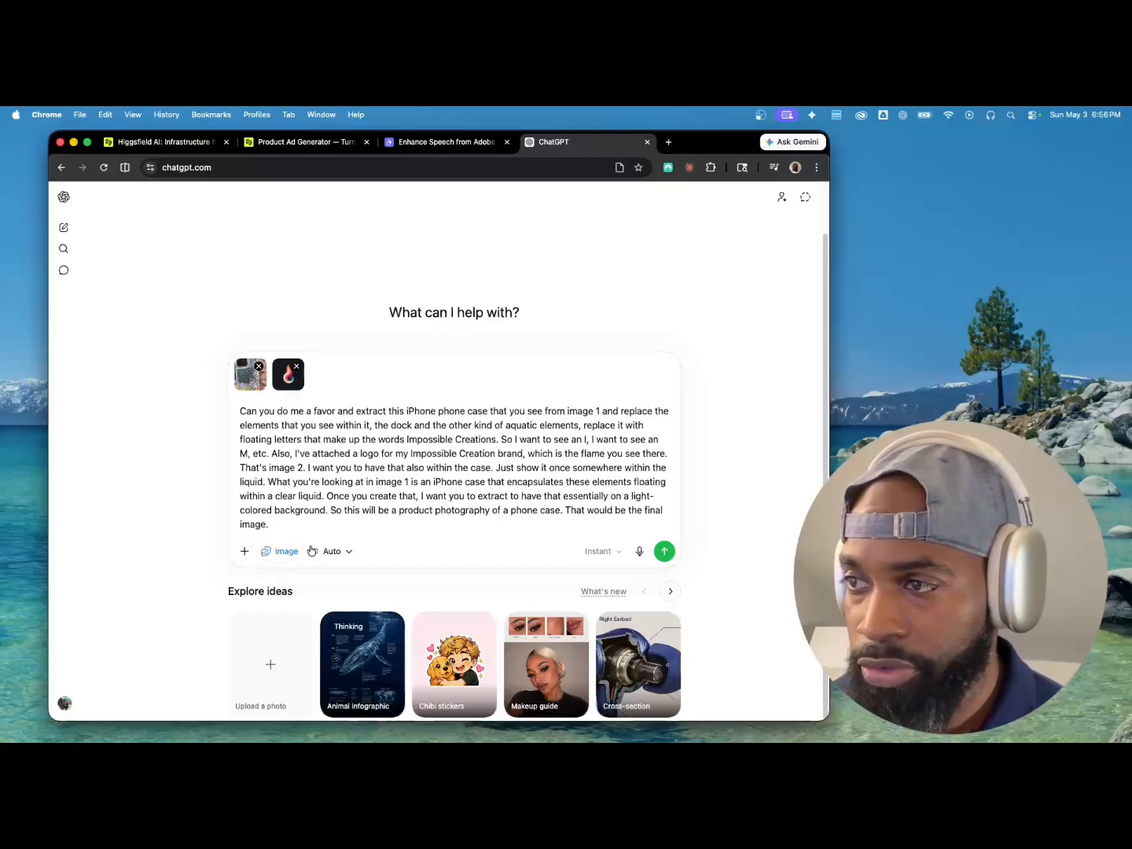
left_click(621, 556)
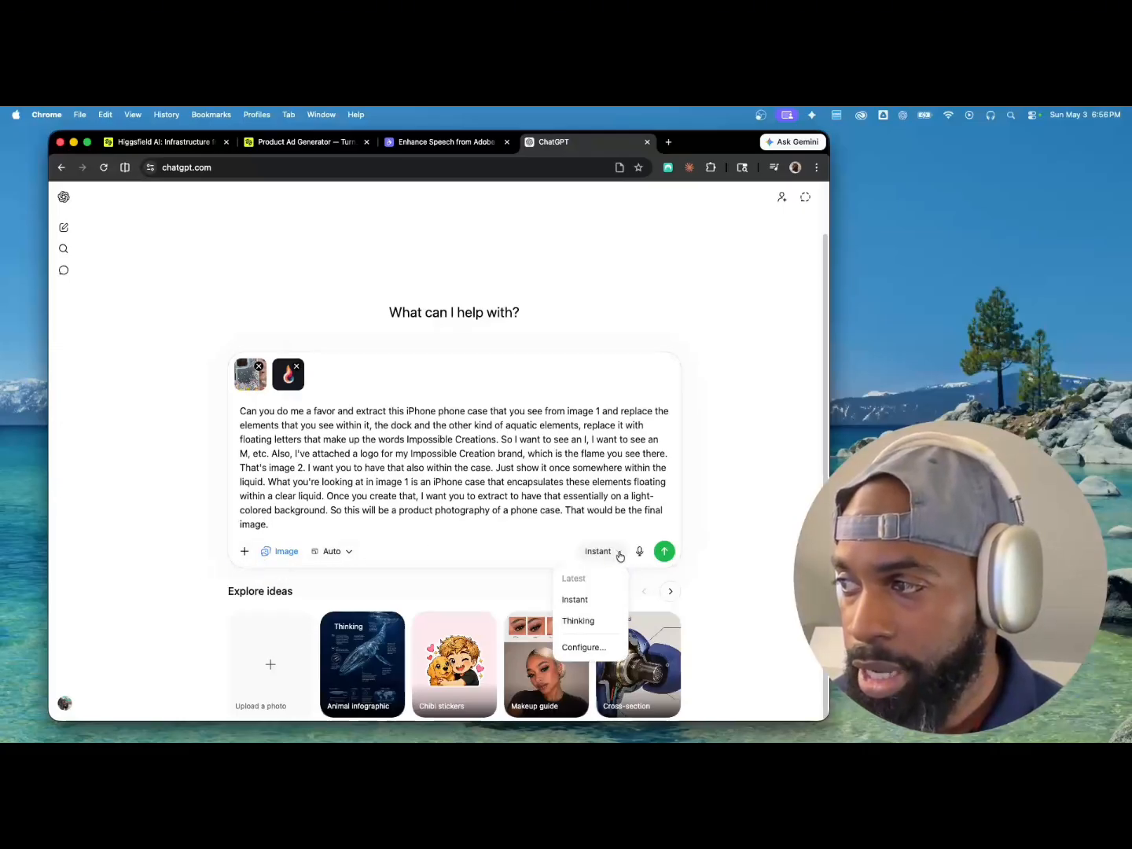
left_click(580, 622)
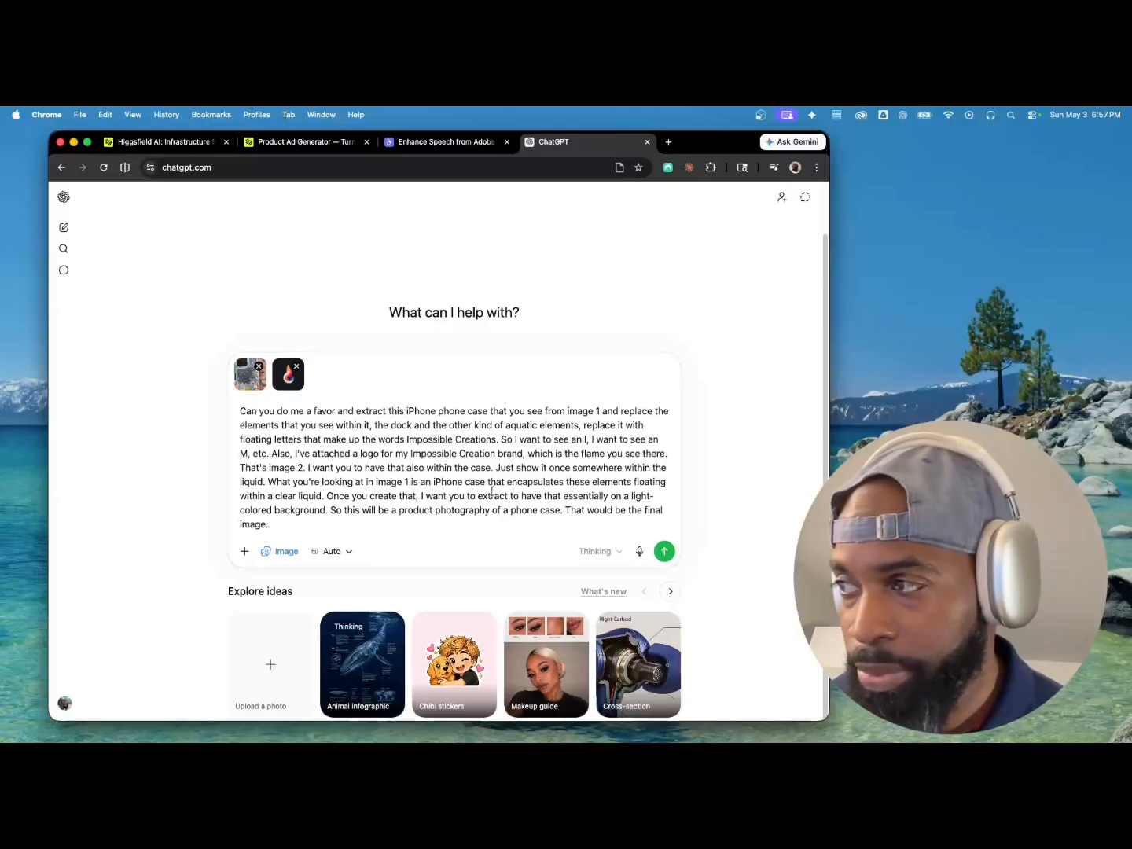
left_click(350, 554)
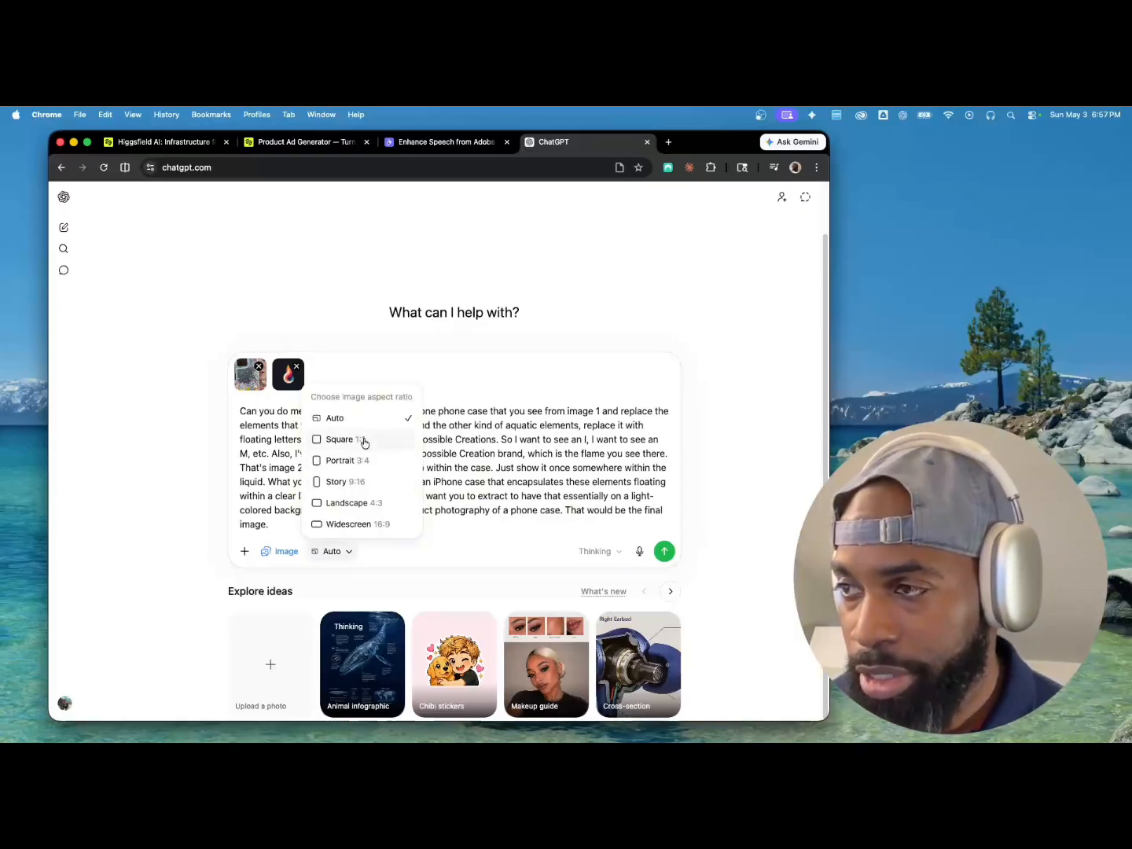
left_click(482, 454)
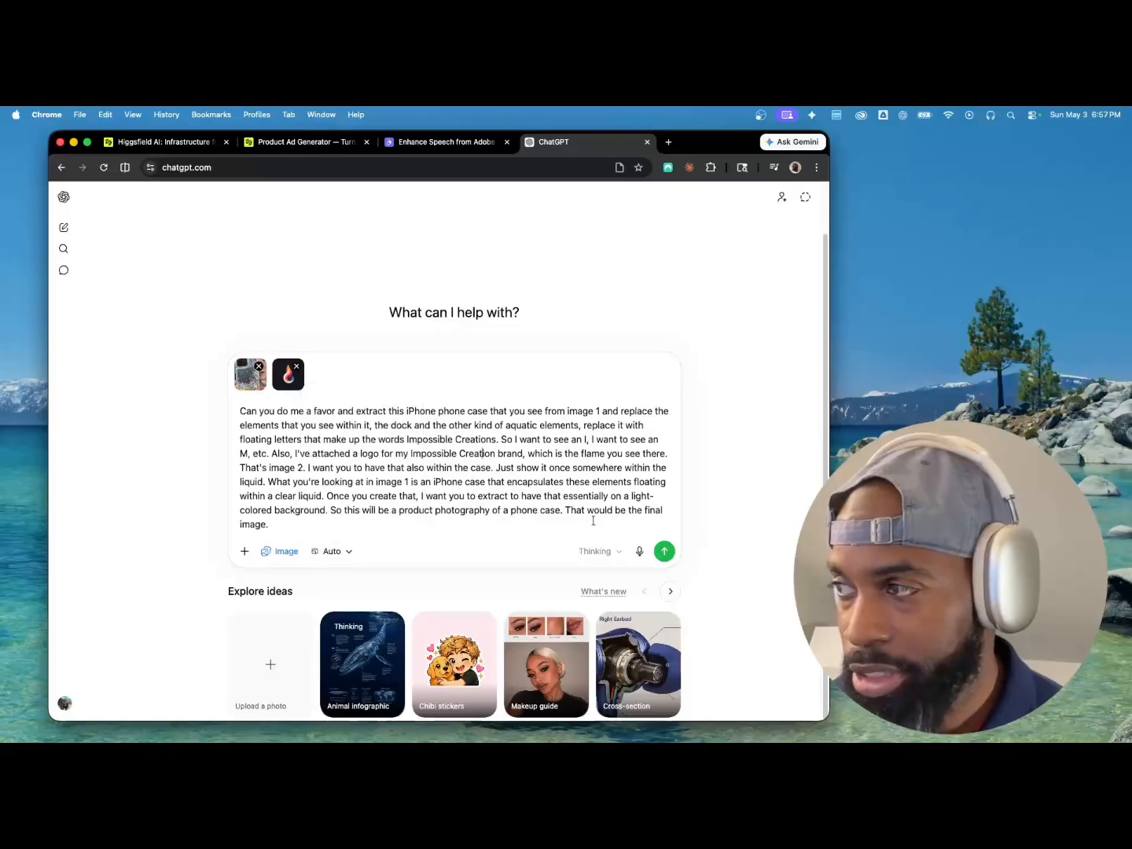
left_click(664, 553)
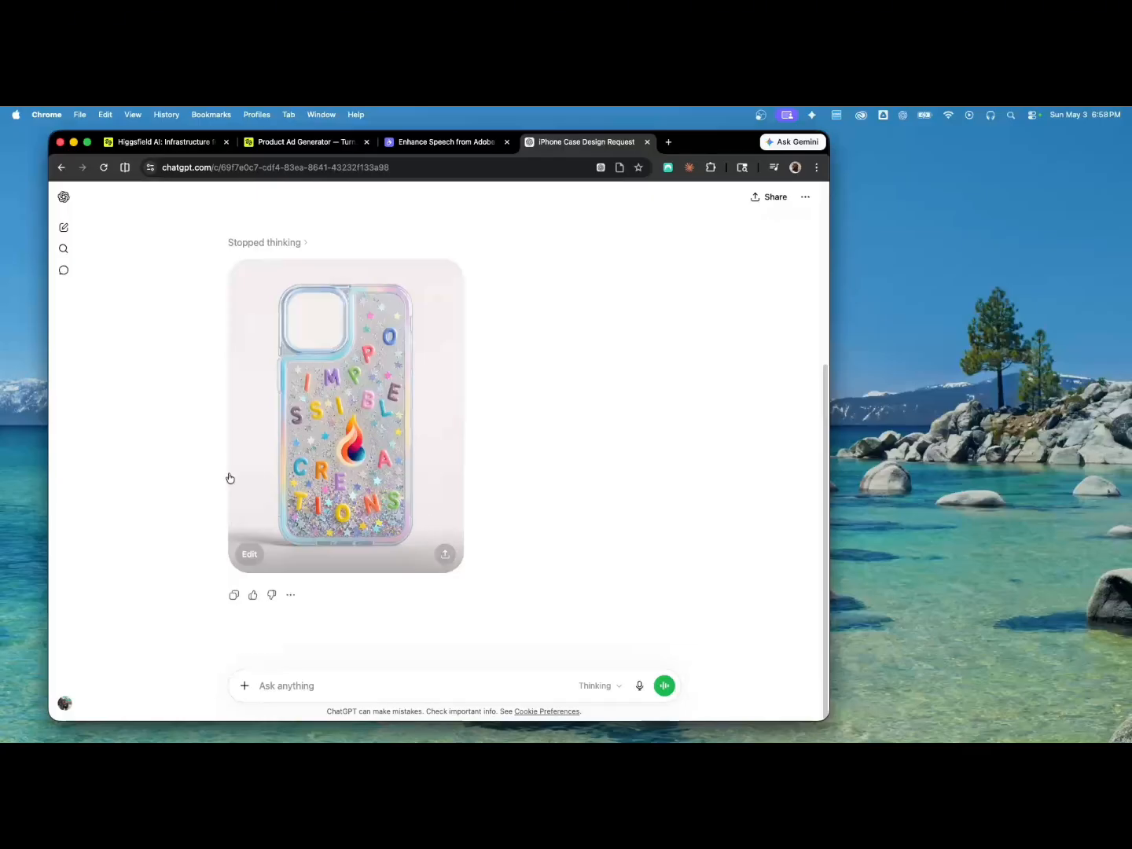
Switch back to the Higgsfield product ad generator, remove the sample's product and open the product picker.
left_click(190, 148)
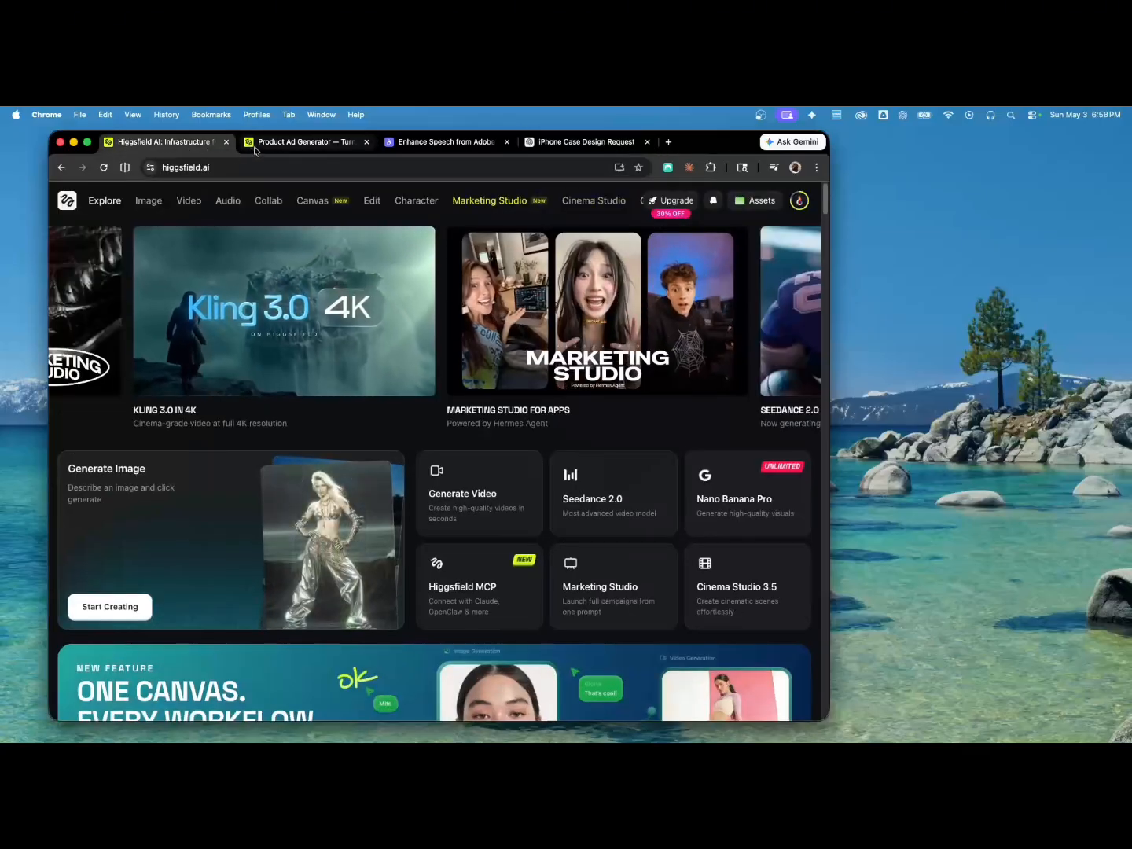
left_click(275, 144)
scroll(216, 366, "up", 6)
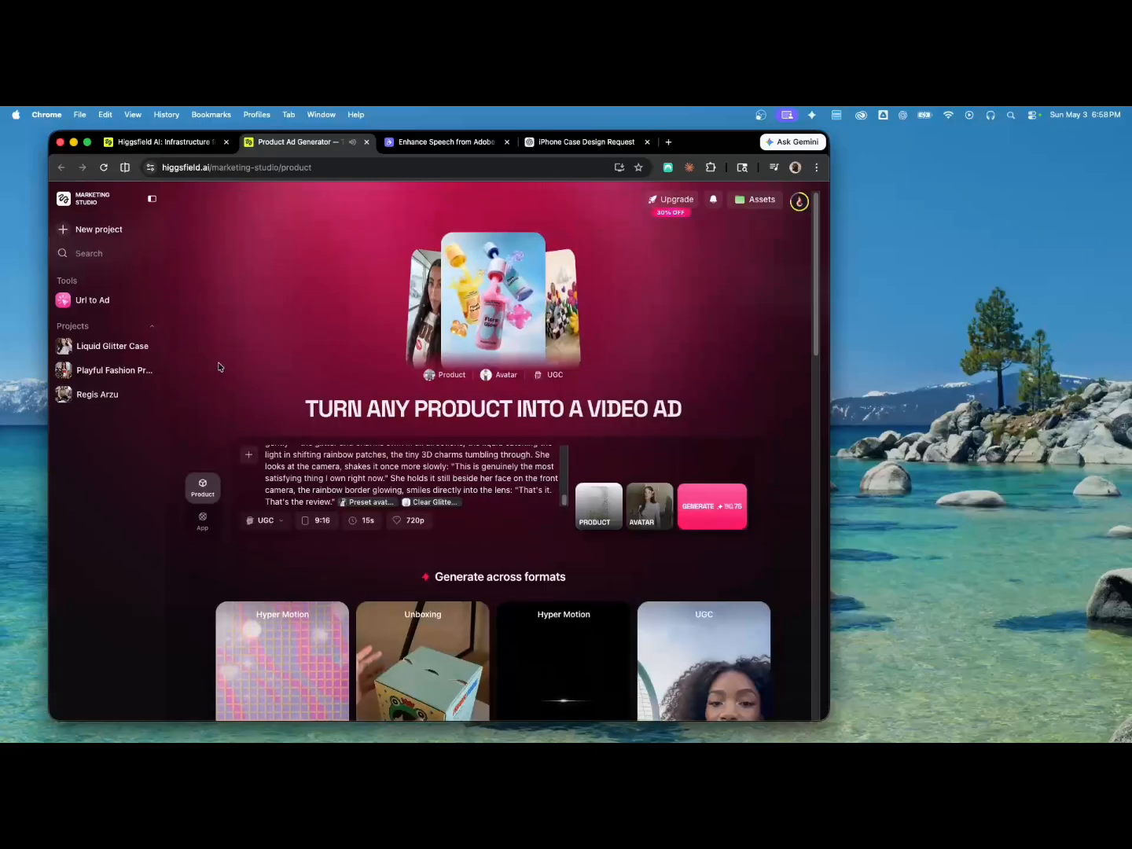
left_click(614, 500)
left_click(604, 512)
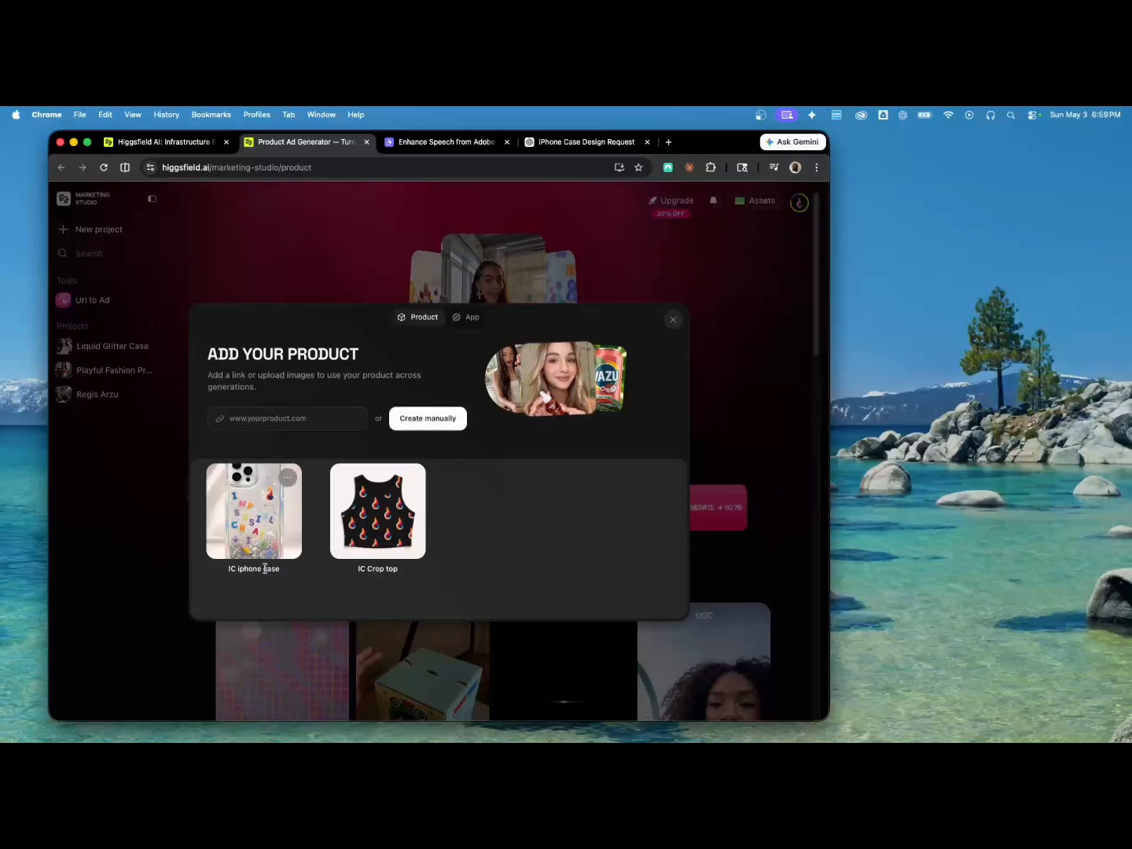
Check the image, name and description of the saved IC iphone case product, leaving its details unedited.
left_click(288, 477)
left_click(270, 506)
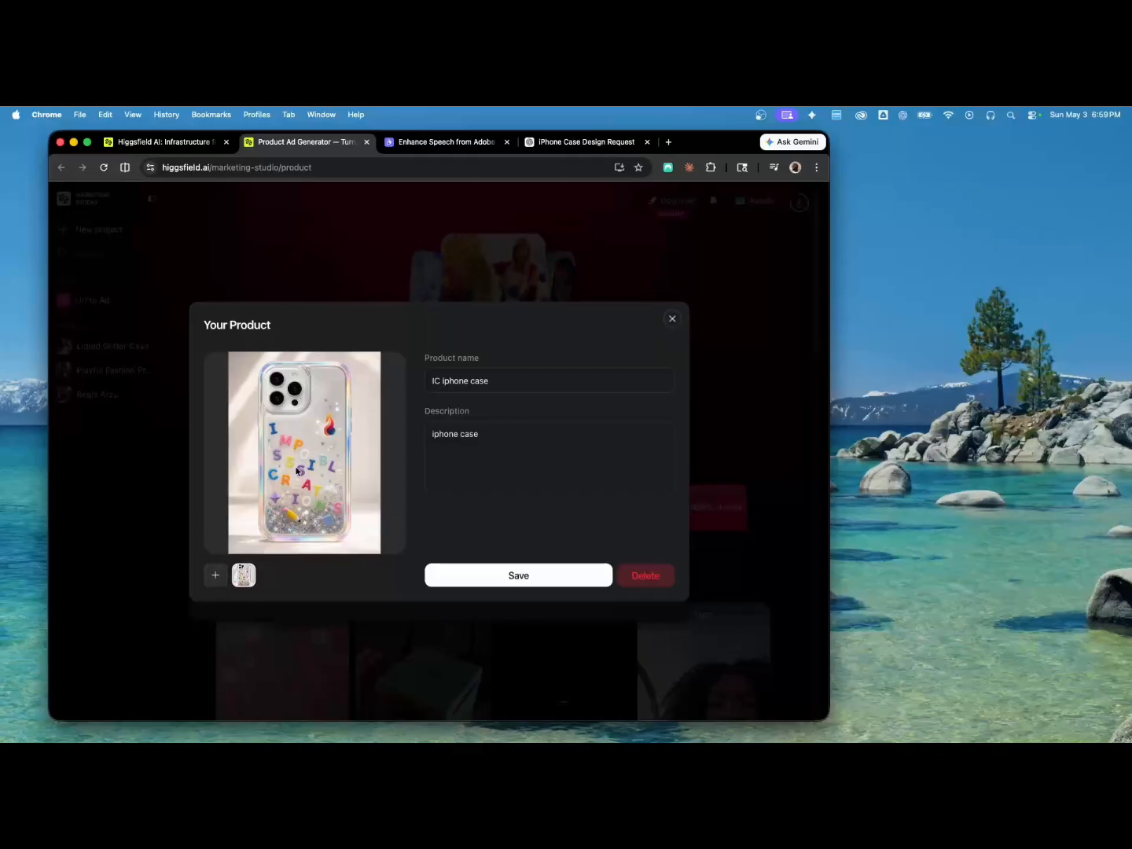
left_click(674, 322)
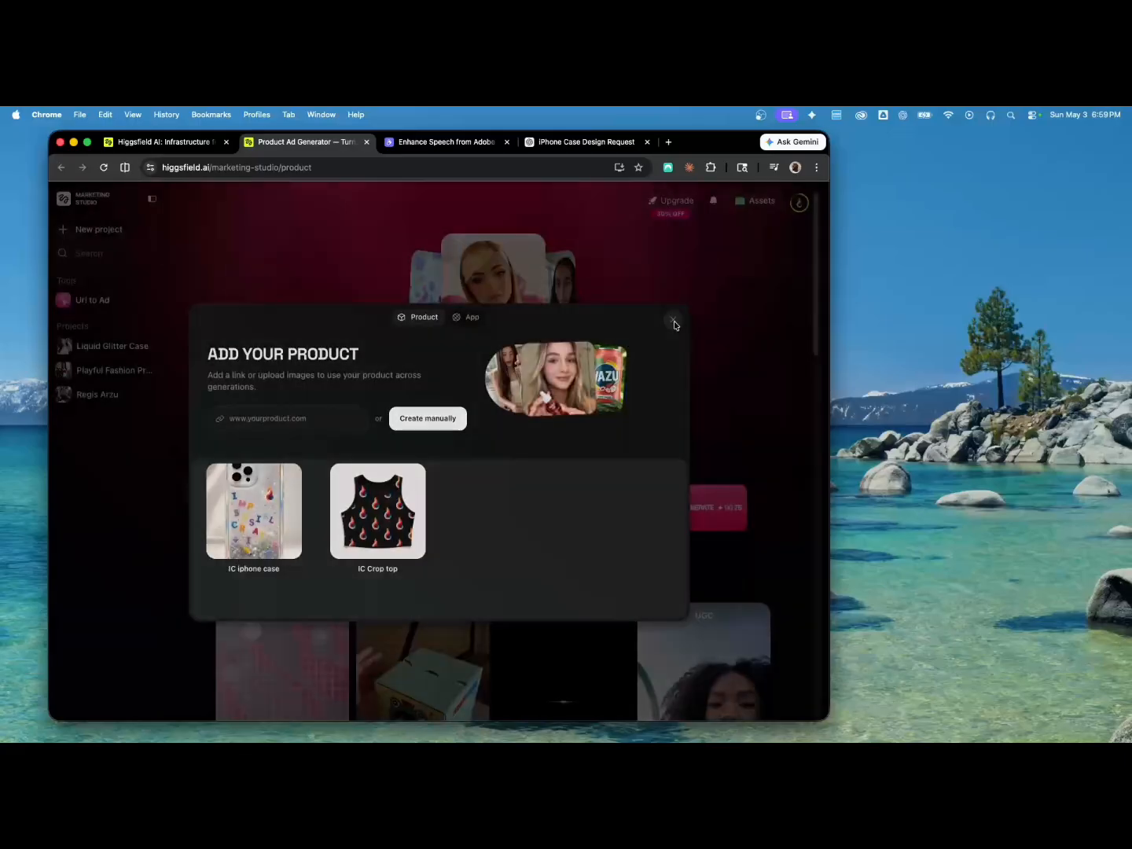
left_click(674, 323)
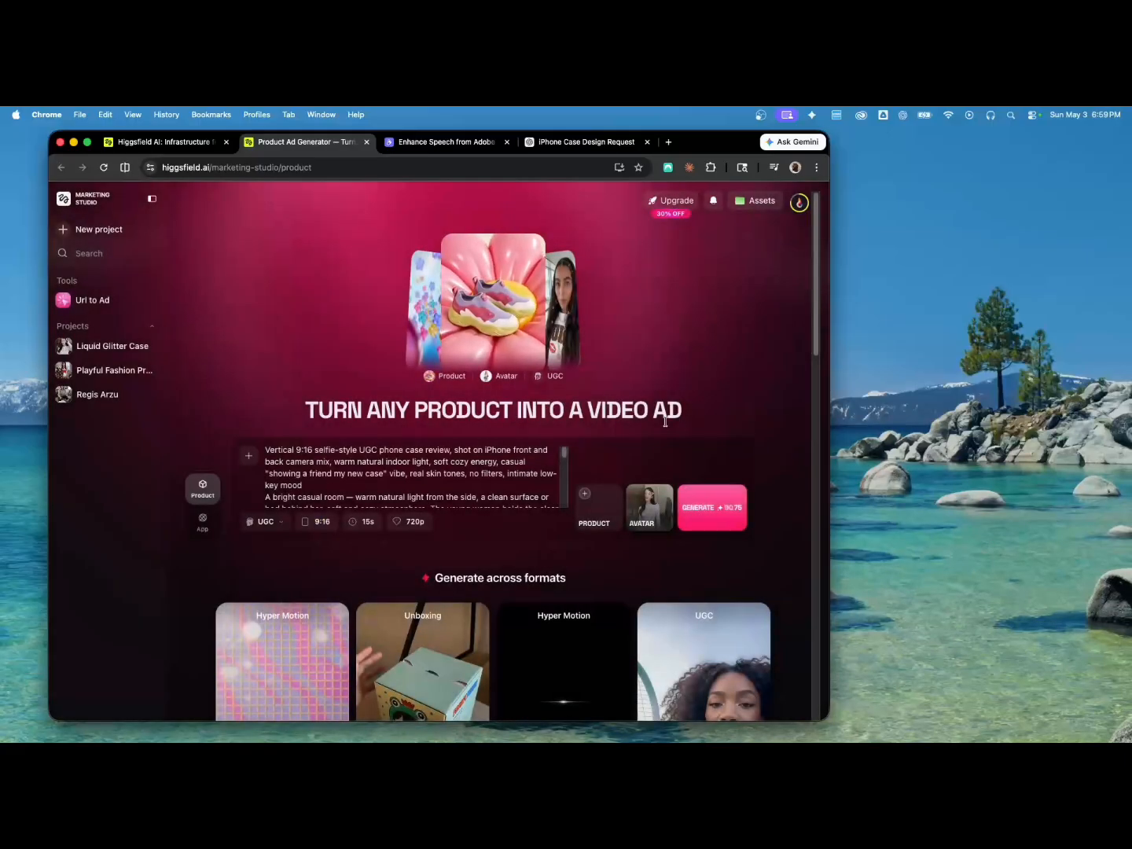
Choose the saved IC iphone case as the product for the ad.
mouse_move(654, 510)
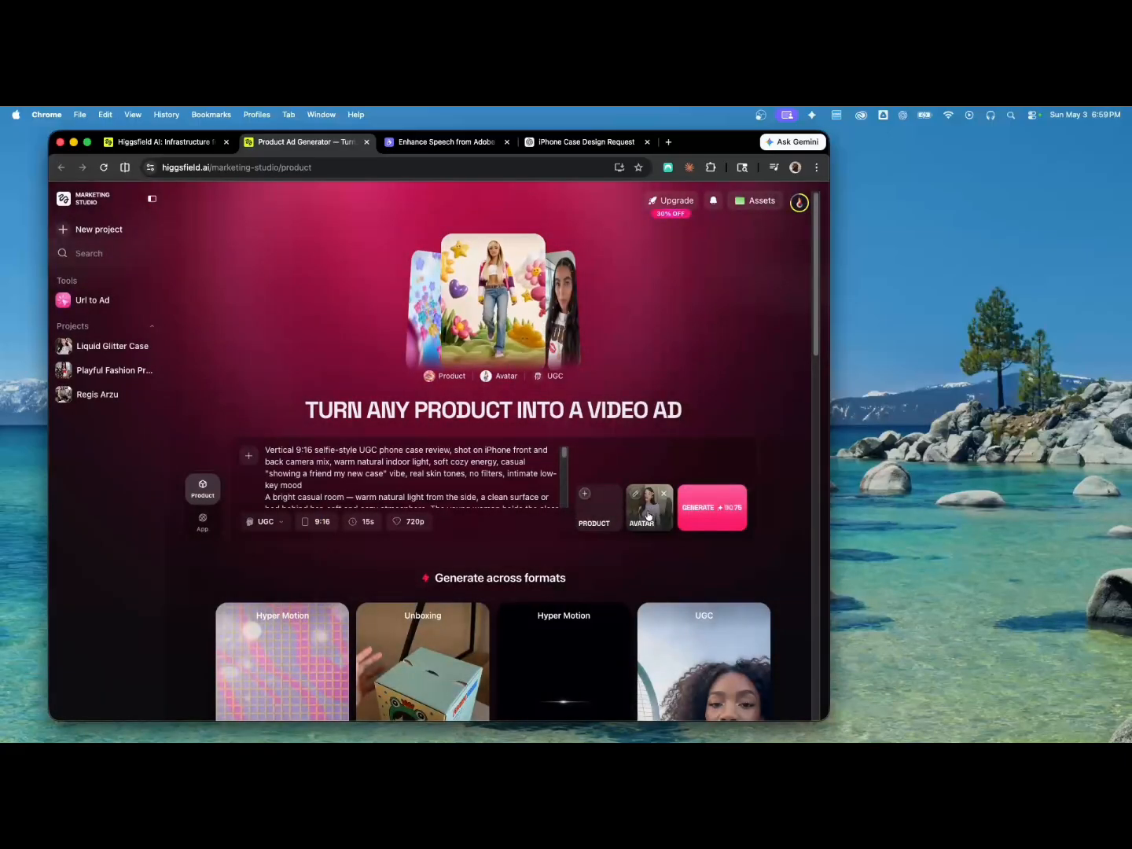
left_click(608, 520)
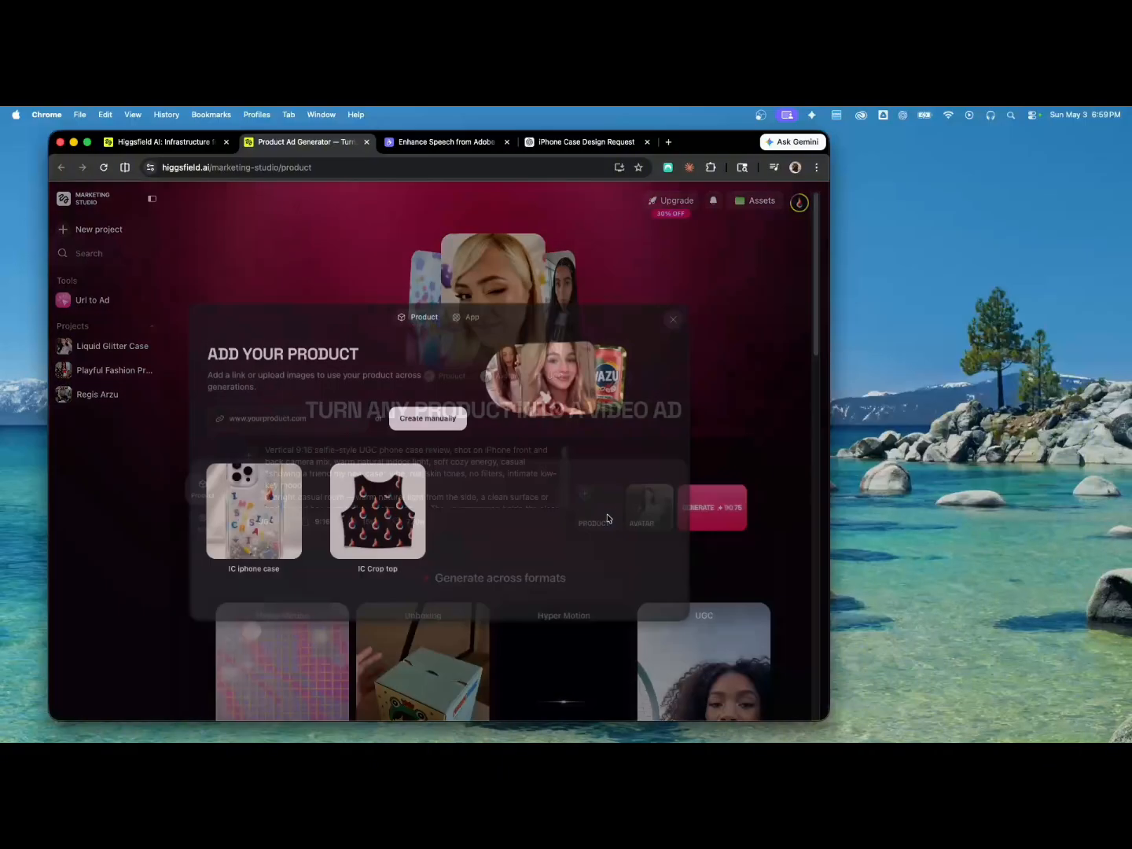
left_click(272, 519)
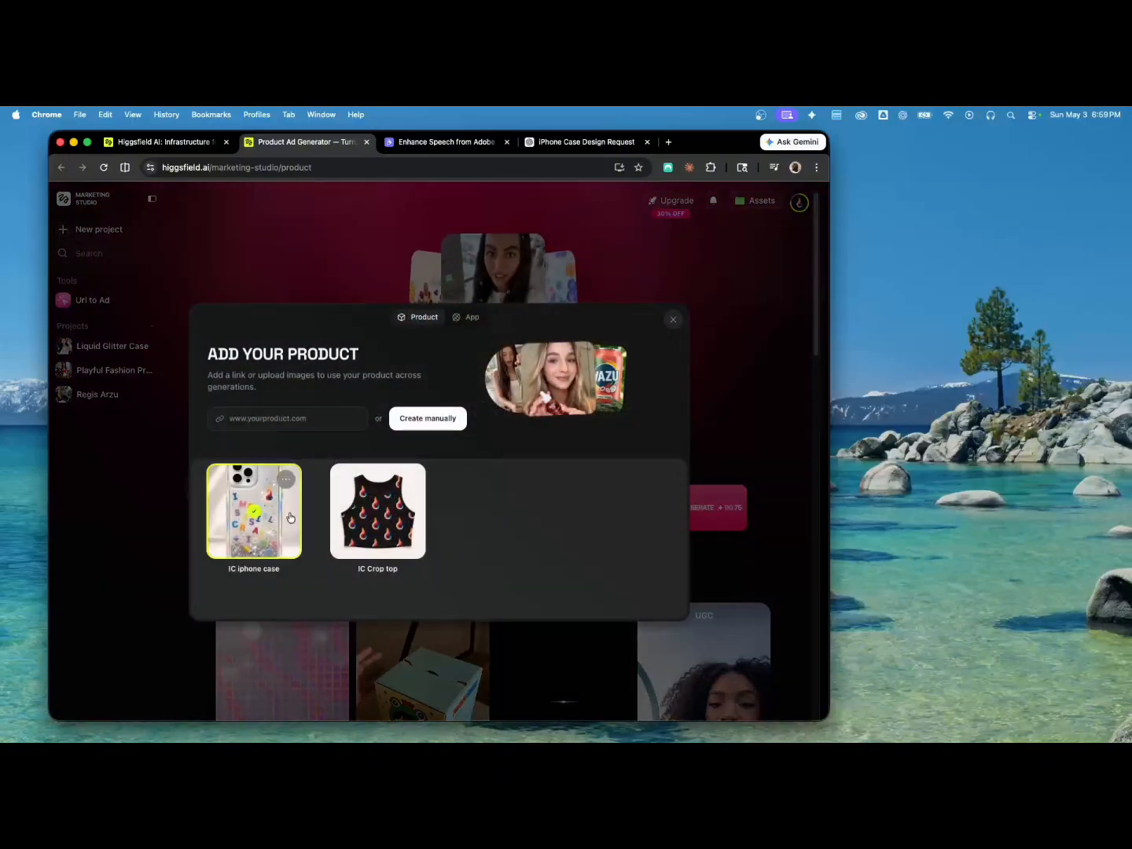
left_click(675, 320)
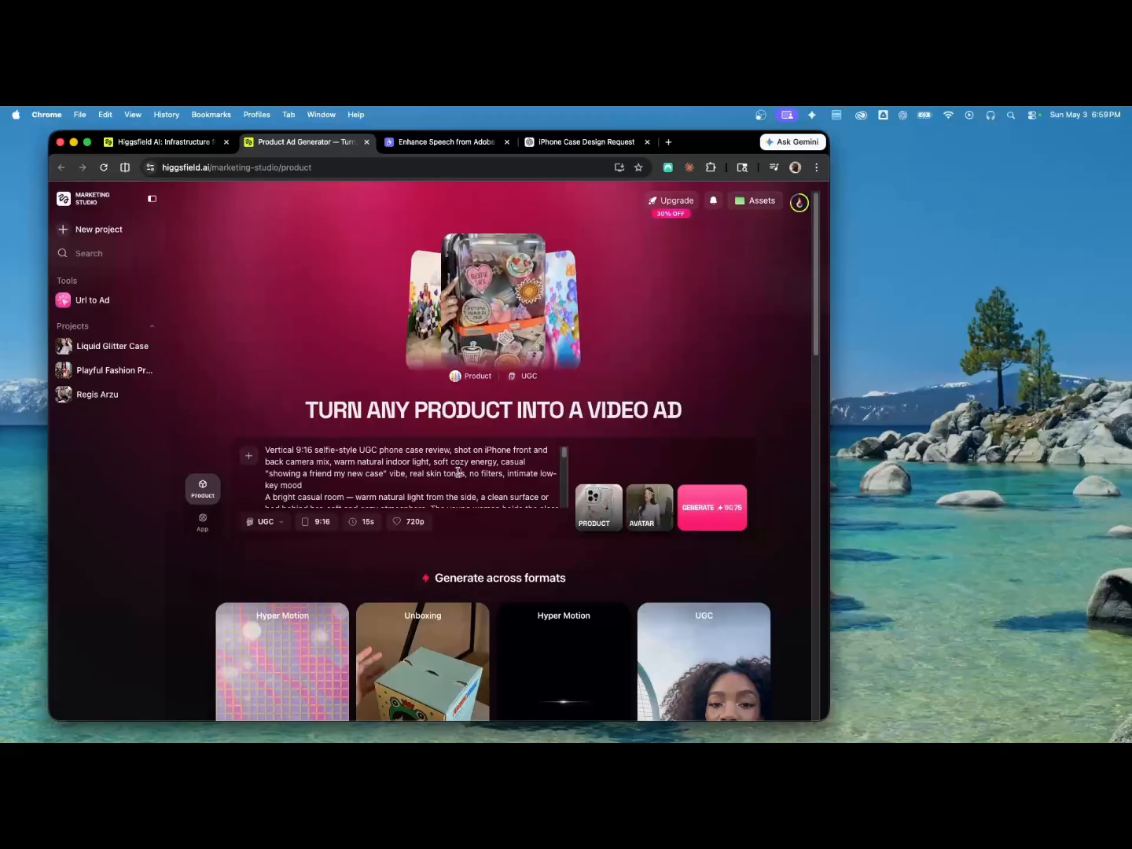
Review the end of the prompt with its avatar and product references, and view the original glitter phone case sample for comparison.
scroll(458, 473, "down", 10)
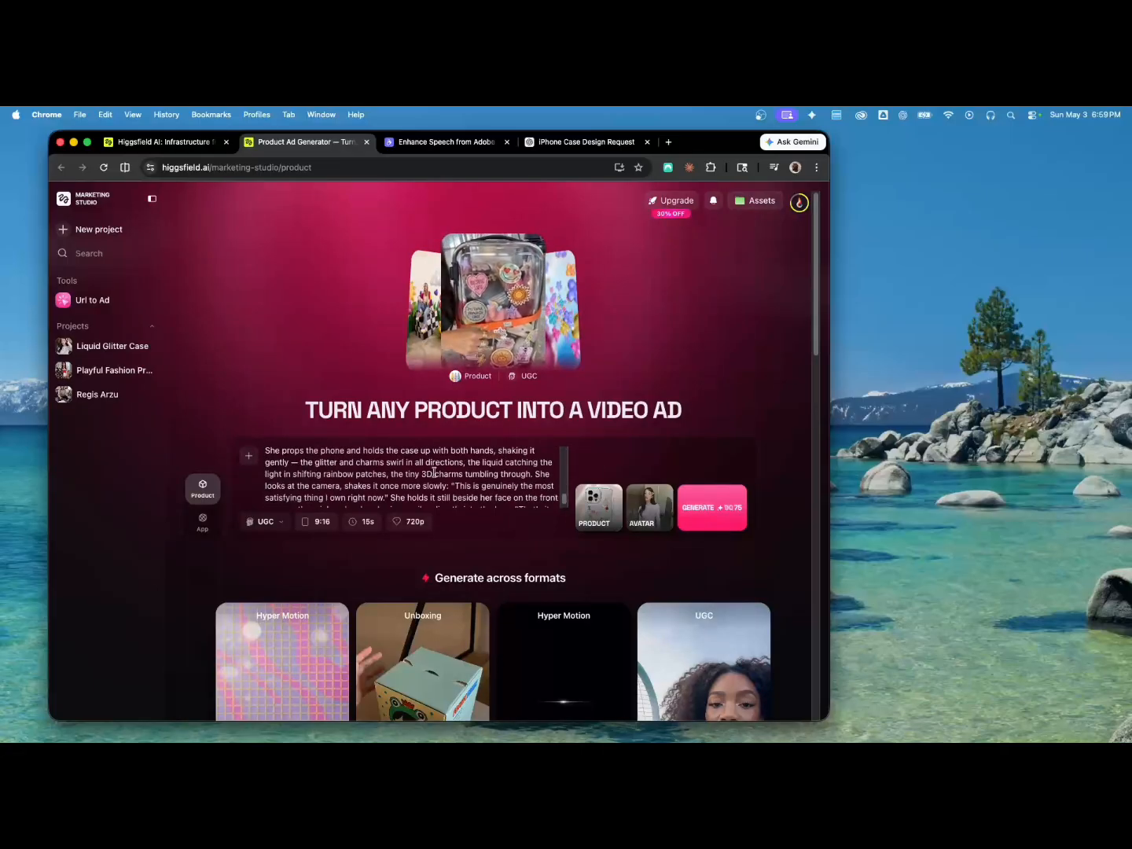
scroll(434, 473, "down", 3)
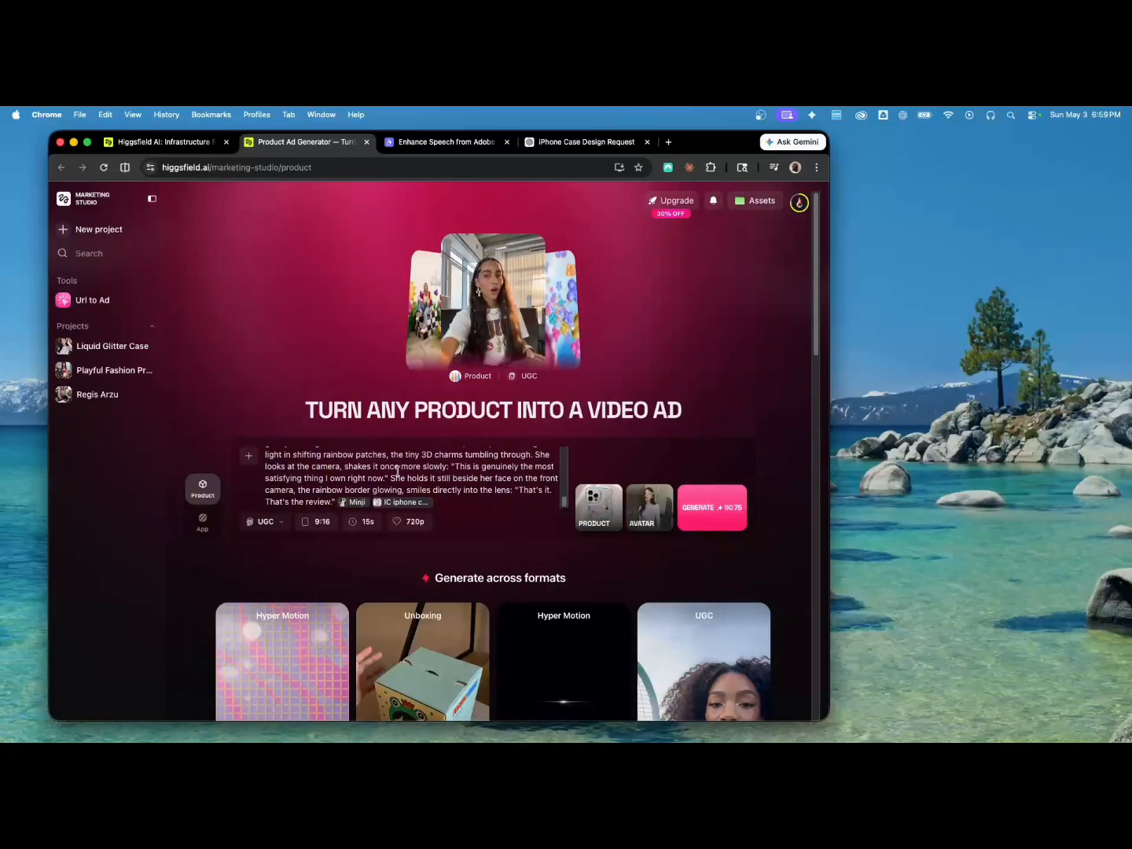
scroll(185, 578, "down", 10)
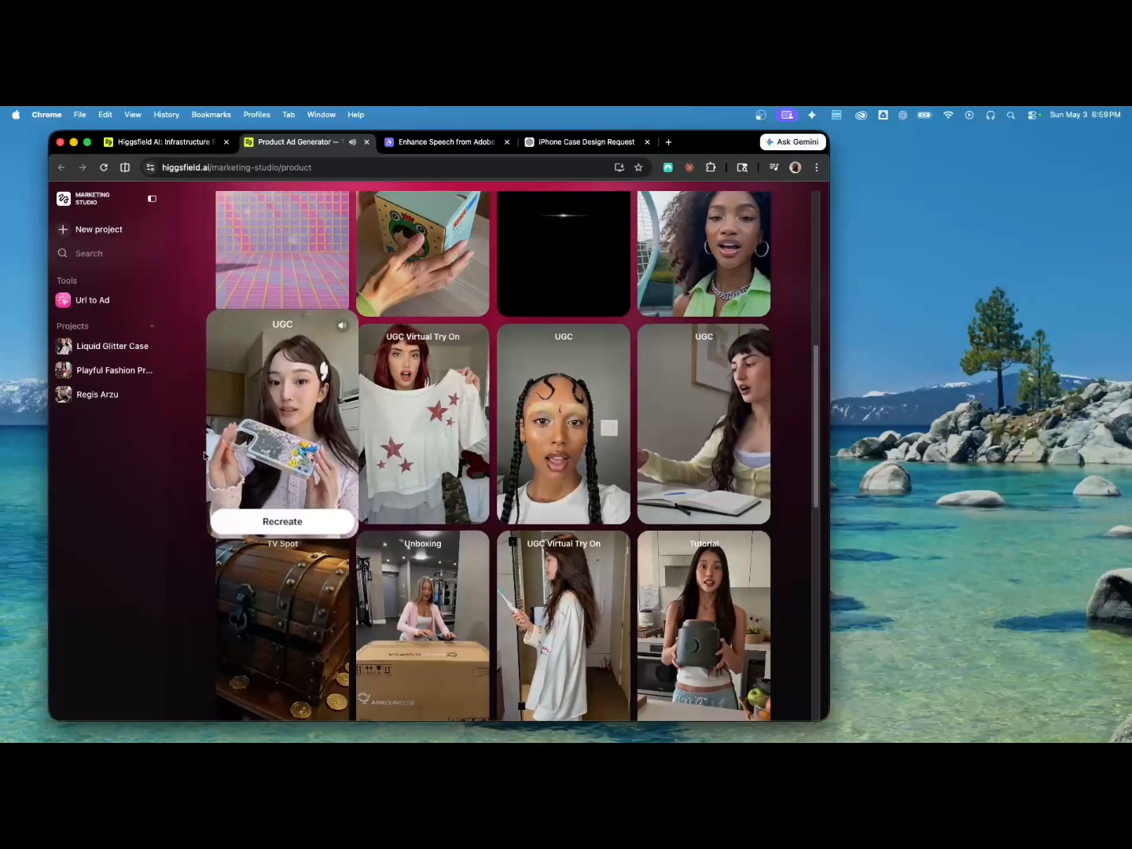
scroll(181, 463, "up", 10)
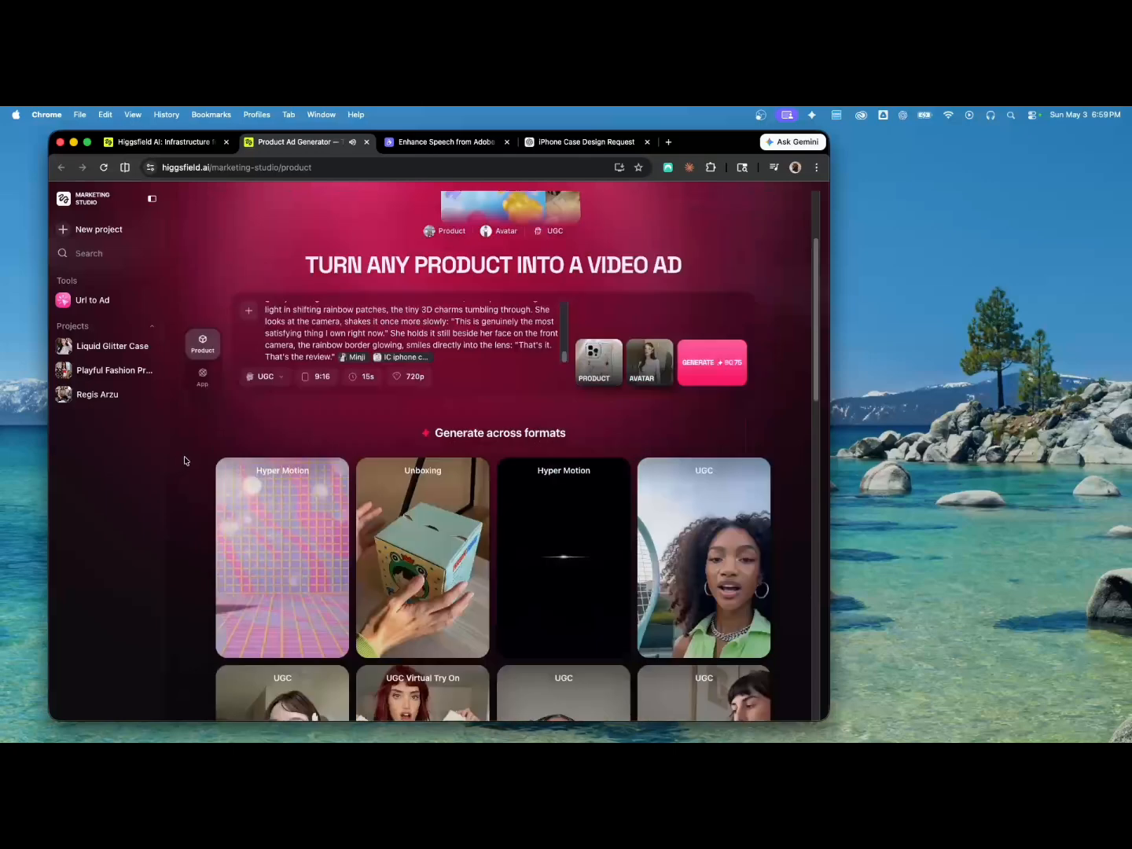
Copy the full video ad prompt from the product ad generator and paste it into a new ChatGPT chat.
triple_click(377, 471)
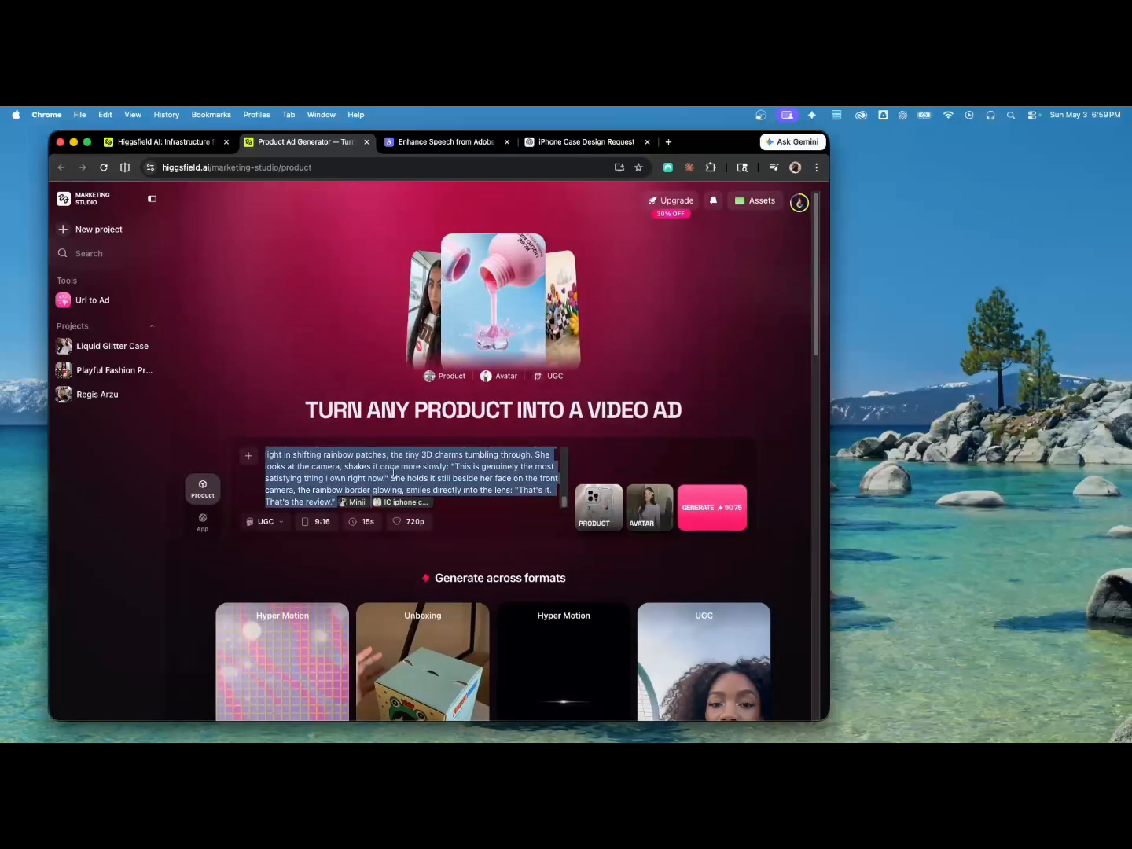
left_click(393, 478)
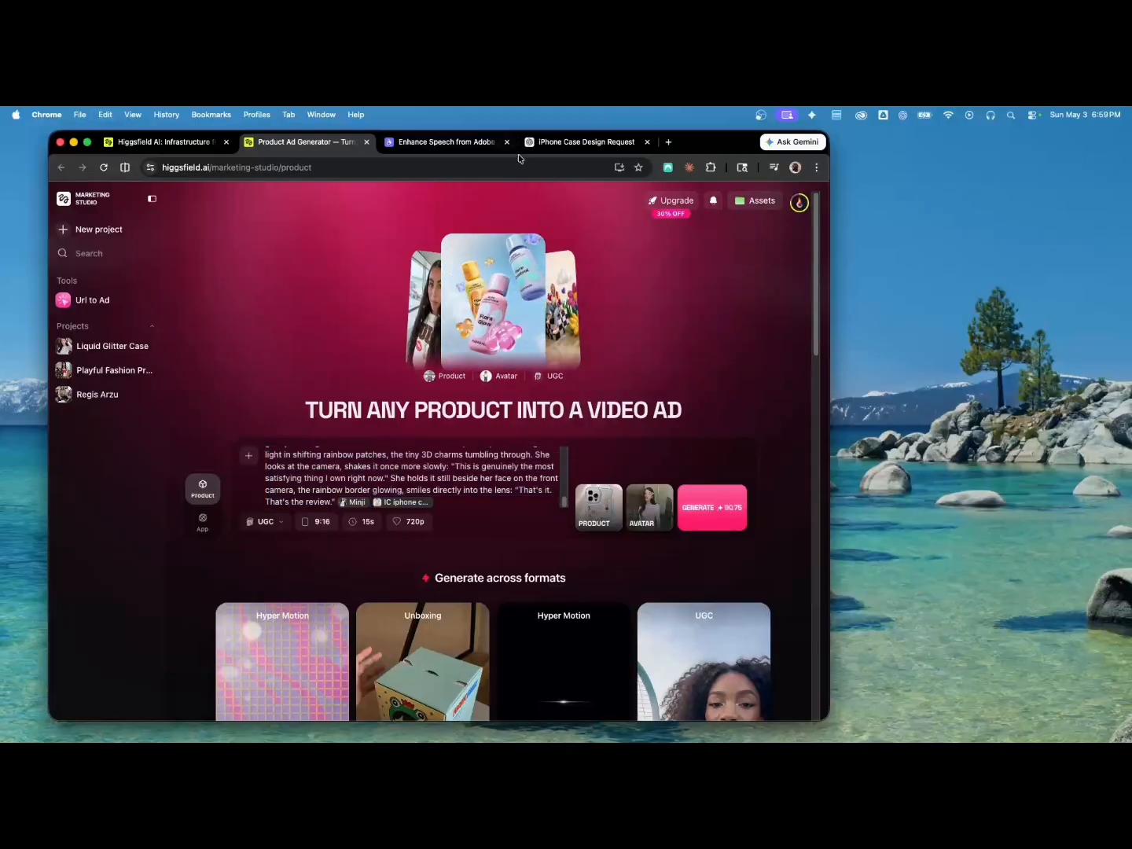
left_click(569, 146)
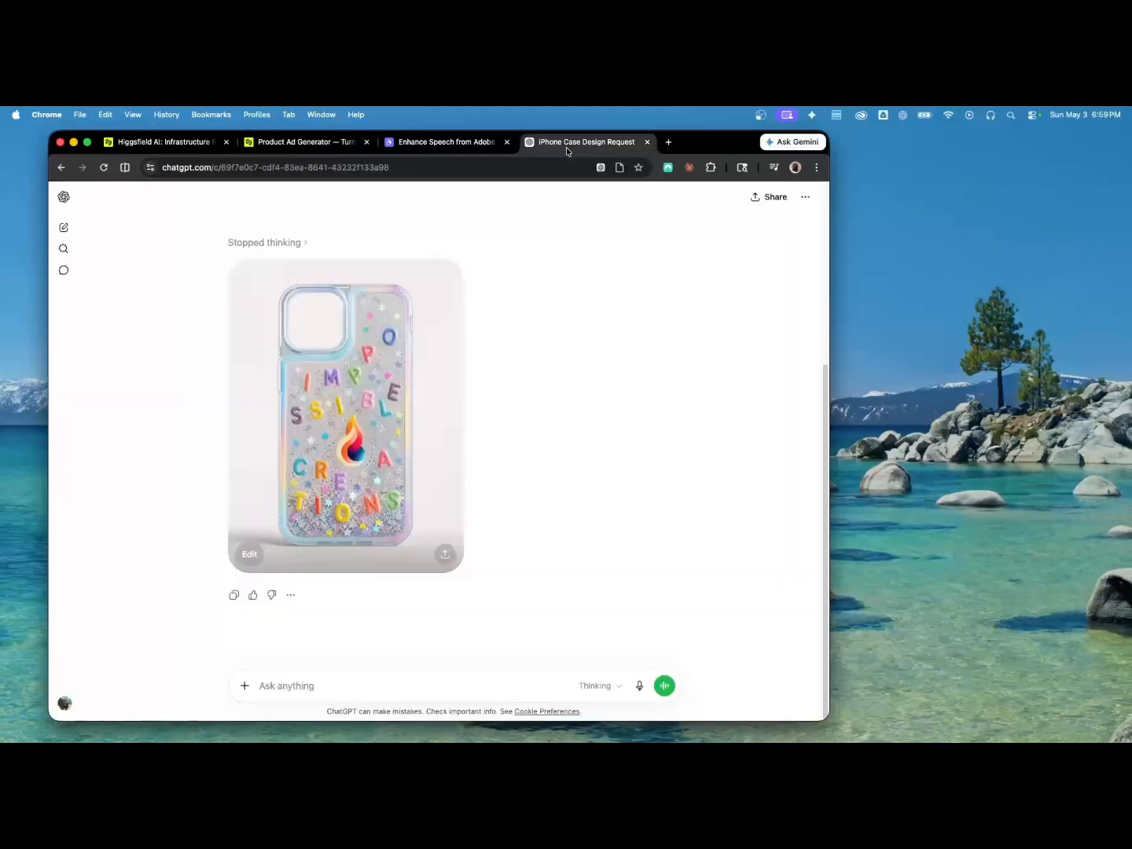
left_click(63, 229)
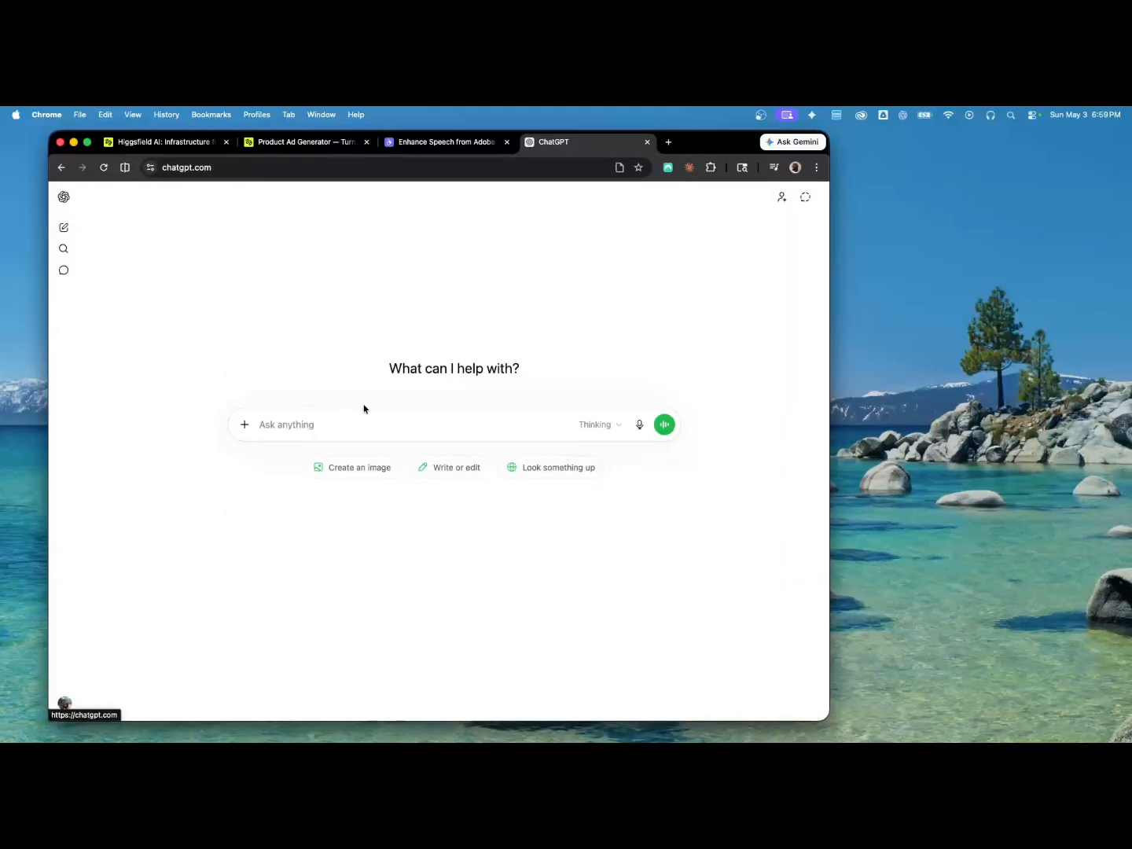
key("super+v")
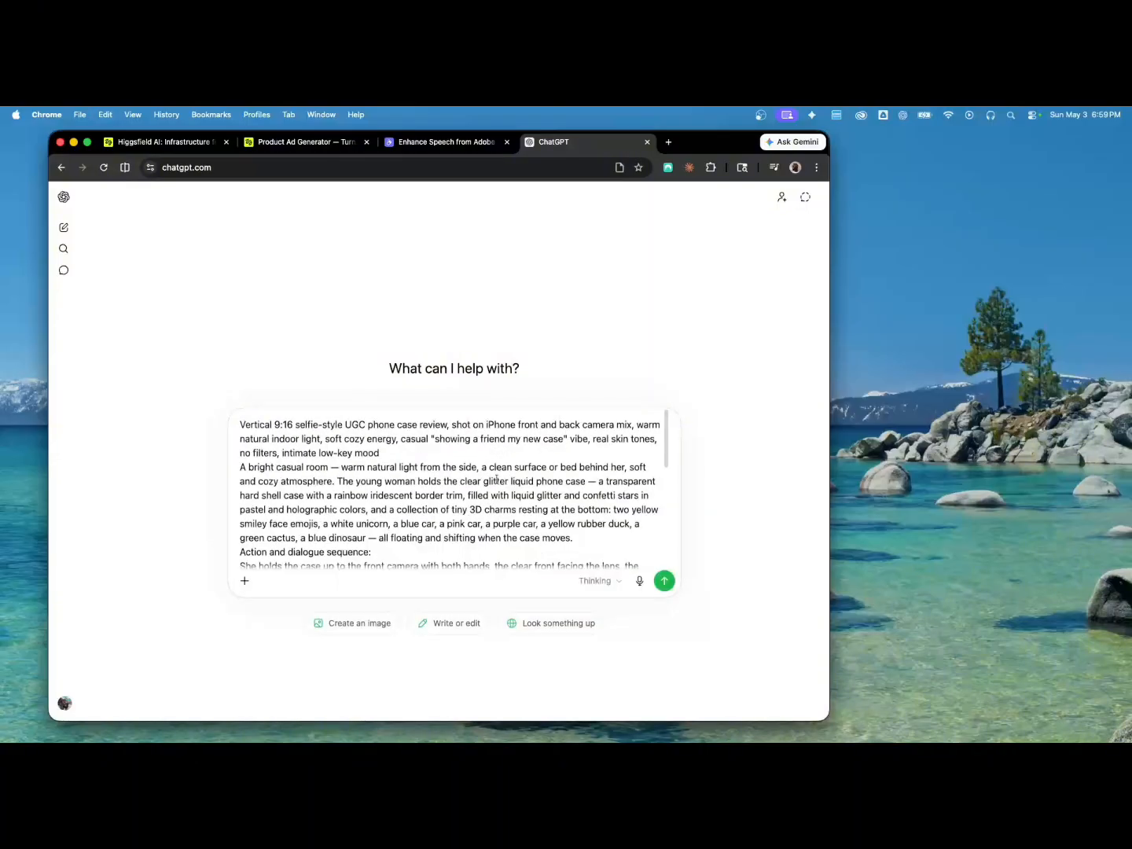
Delete the avatar and product reference codes from the end of the pasted prompt.
scroll(516, 483, "down", 10)
left_click(386, 539)
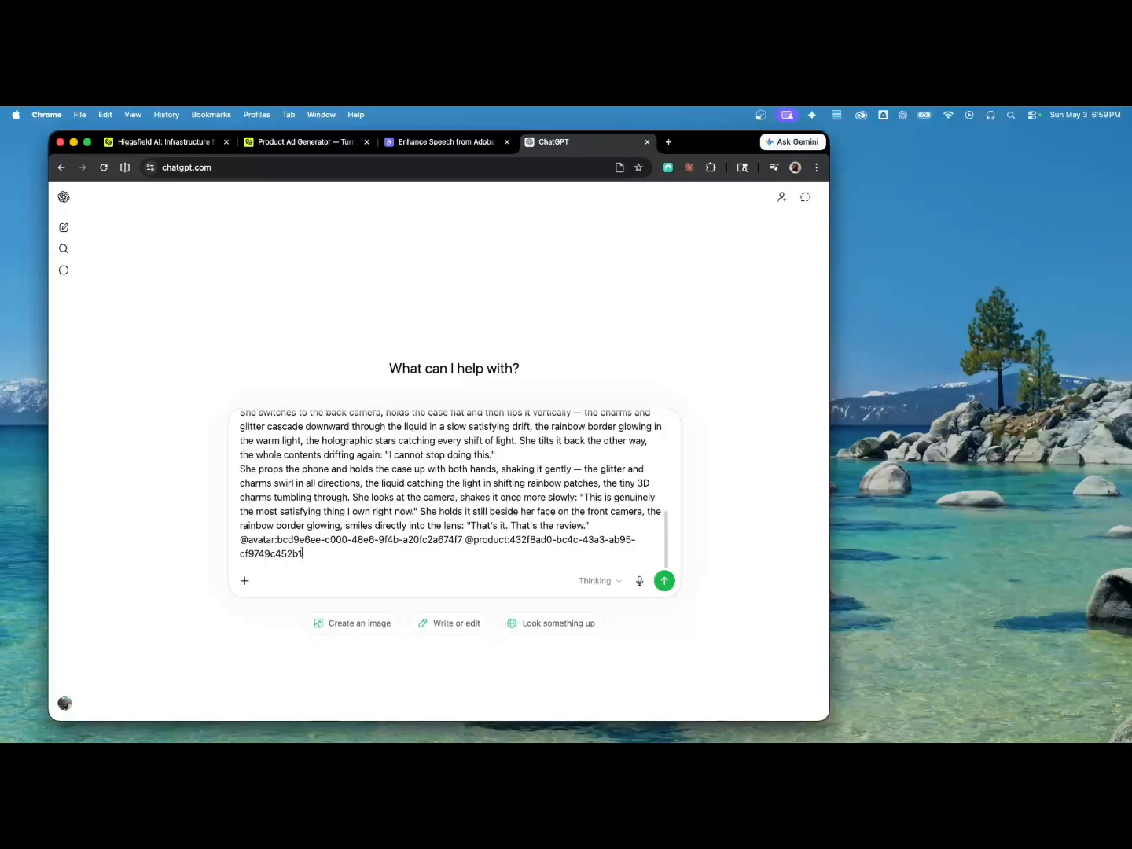
left_click_drag(304, 555, 246, 543)
key("BackSpace")
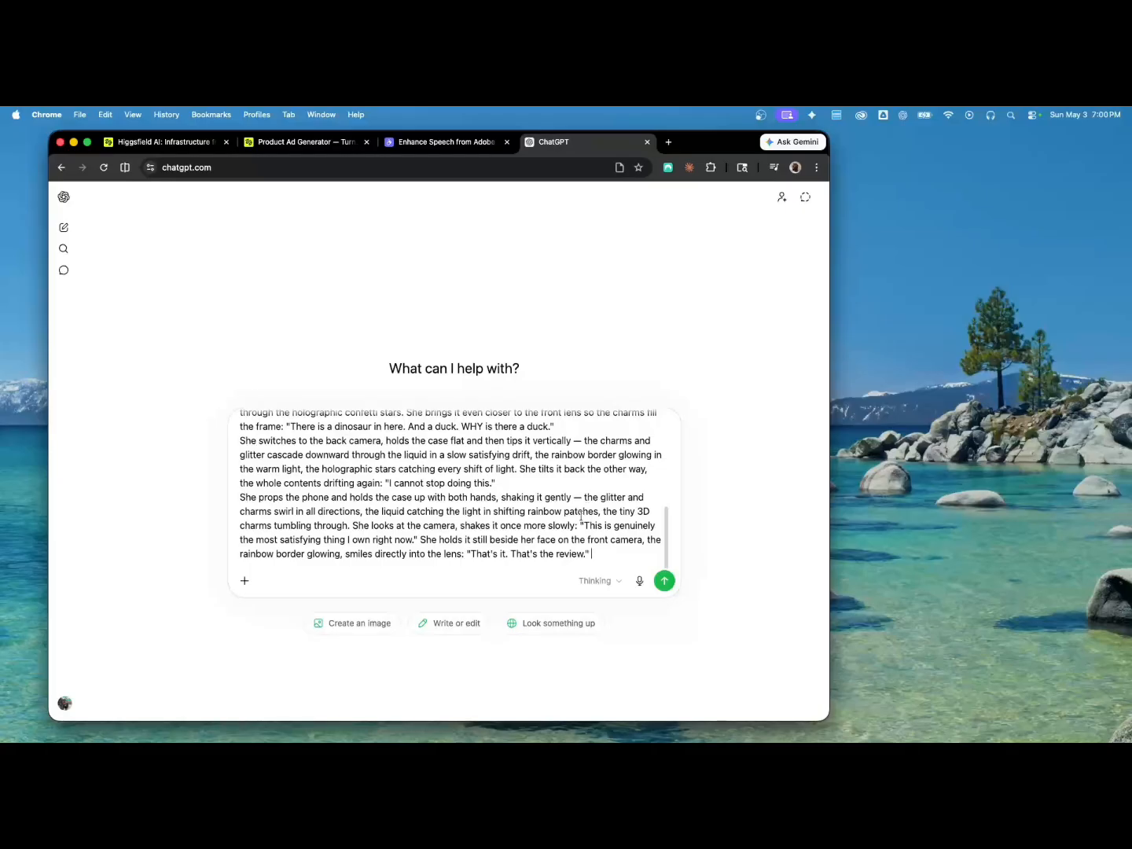
Insert blank lines above the prompt and dictate a request for a natural 10 to 15 second influencer version mentioning the case's letters and flame.
key("super+a")
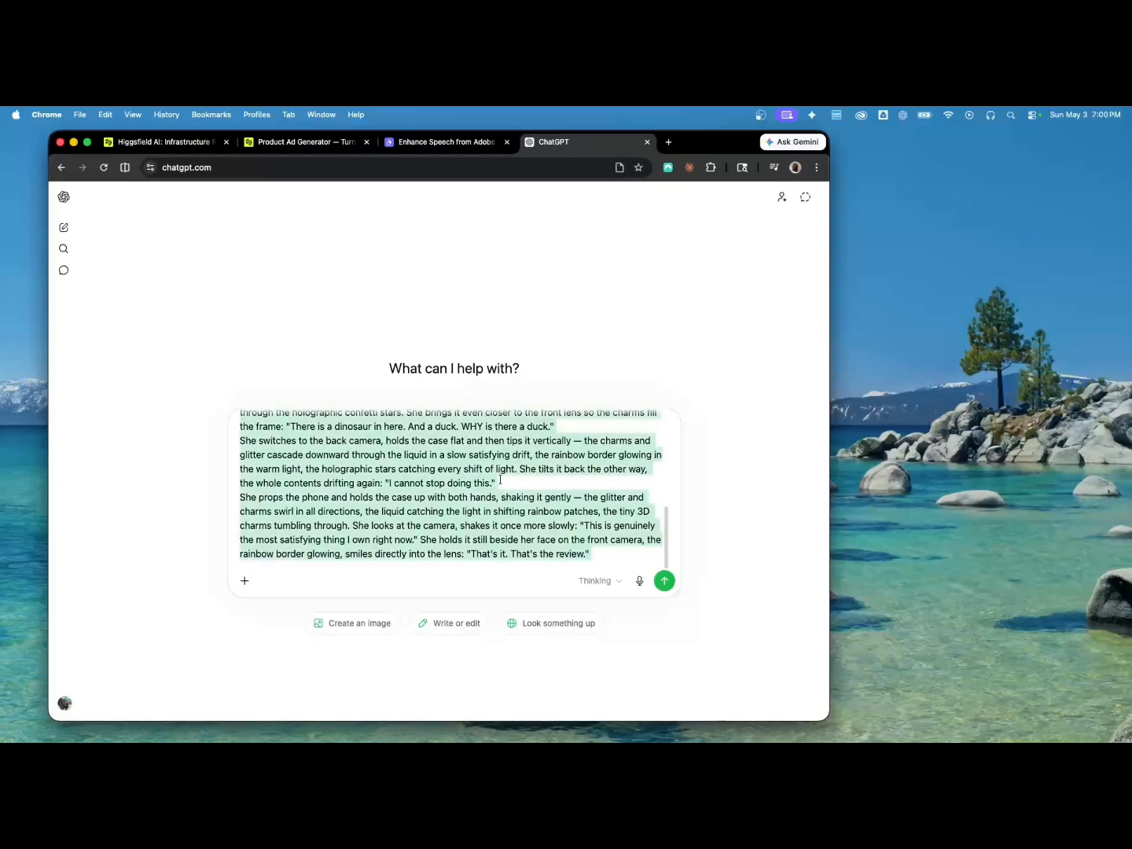
key("Left")
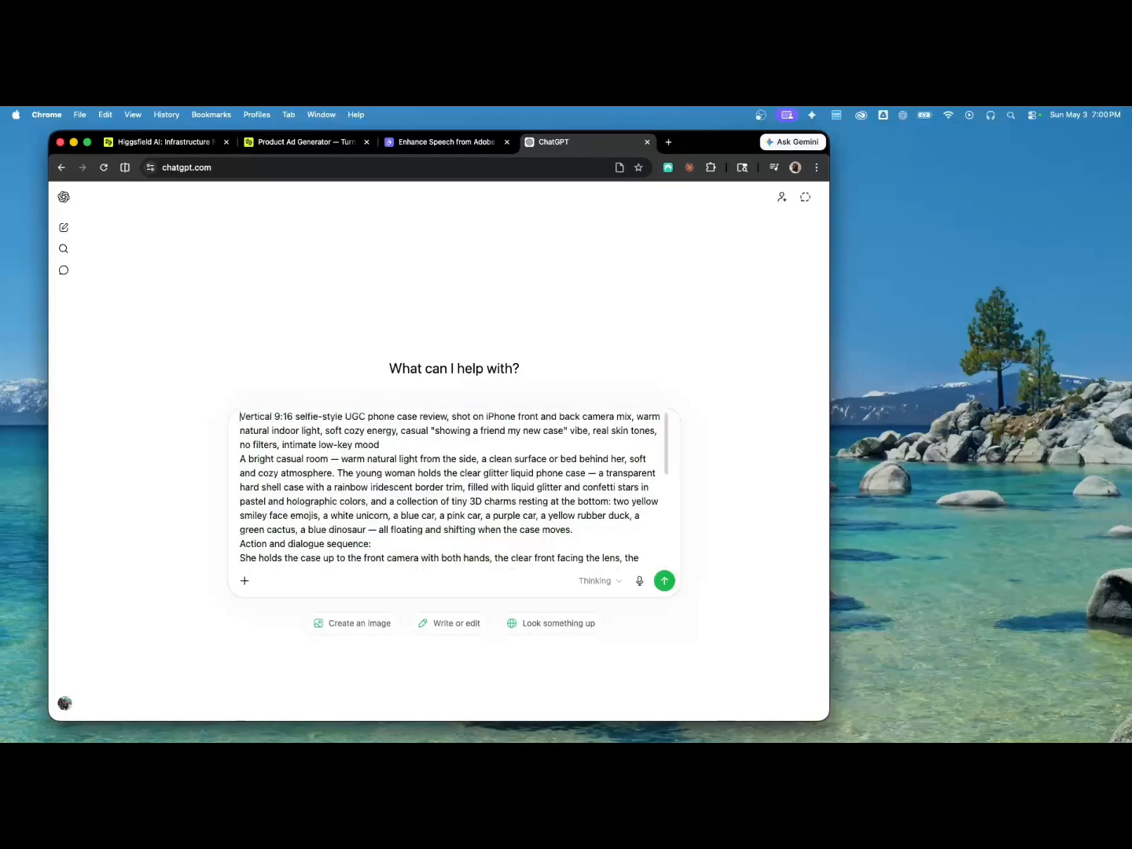
key("shift+Return")
key("shift+Return")
key("shift+Return")
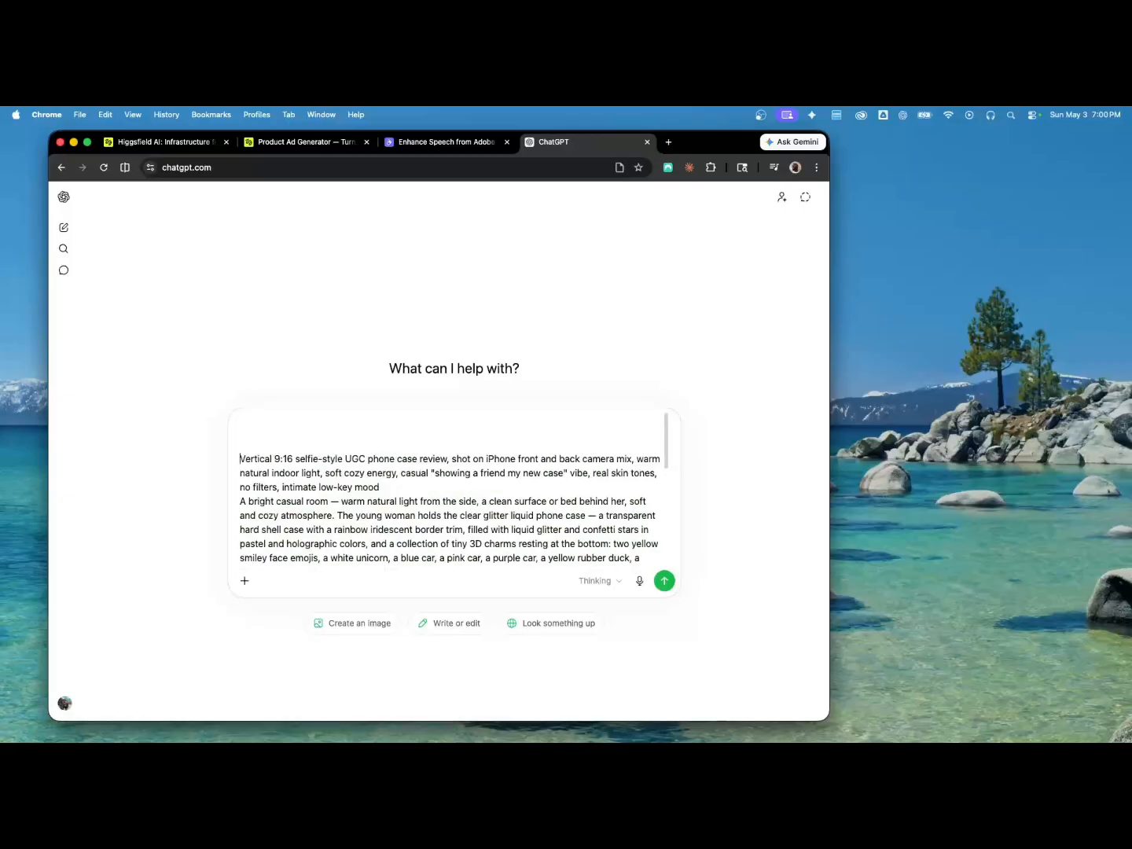
left_click(640, 582)
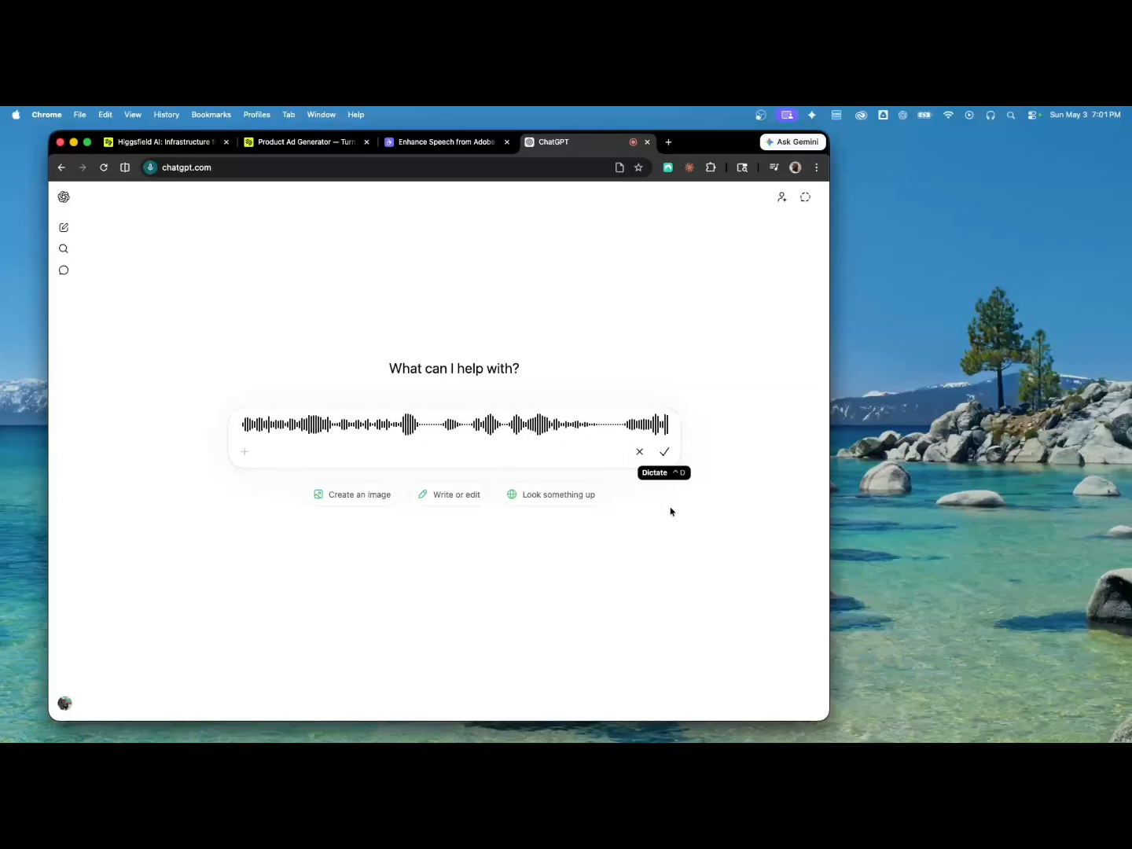
left_click(665, 452)
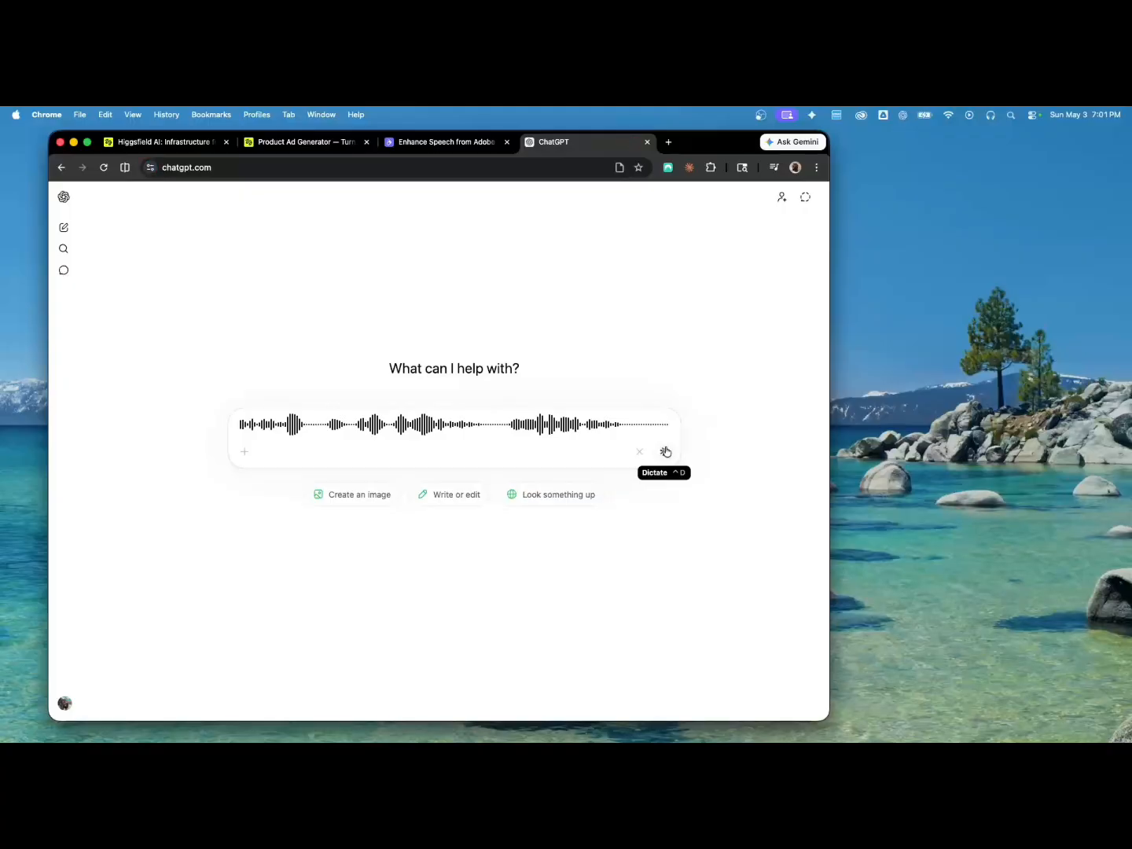
scroll(630, 466, "up", 10)
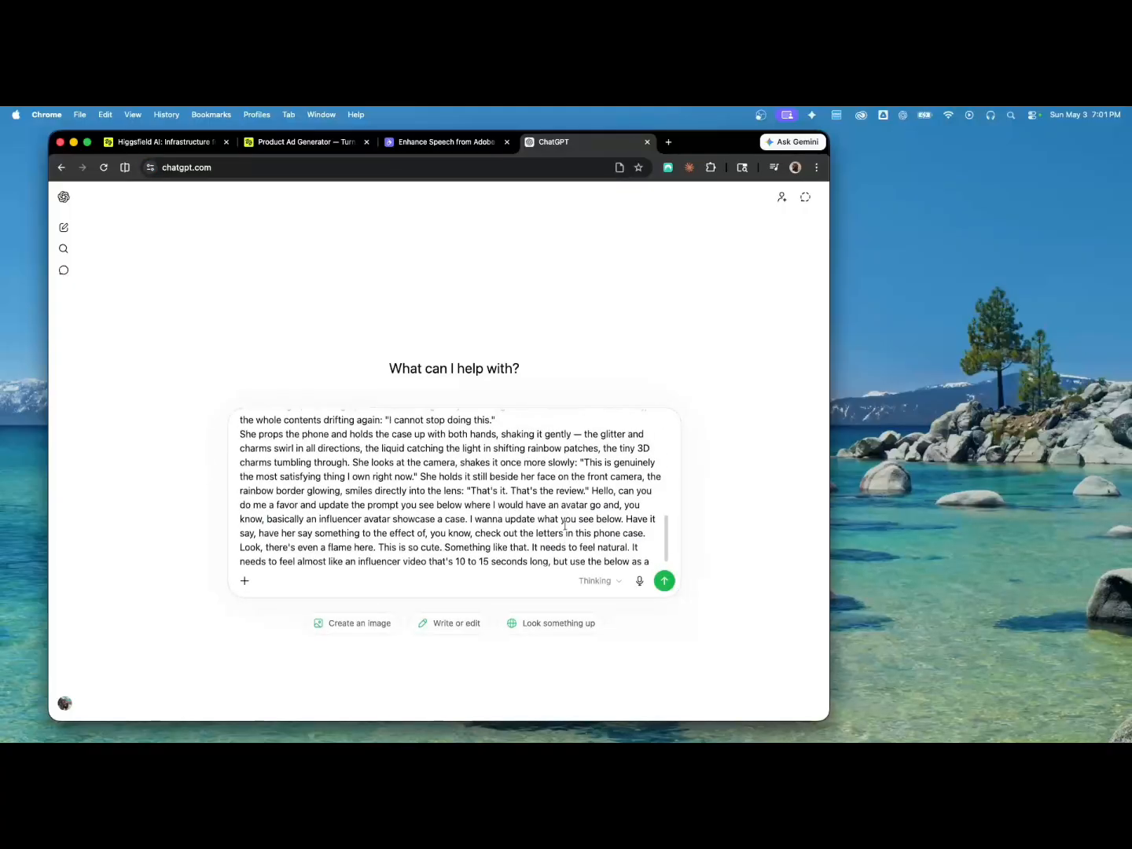
scroll(492, 489, "down", 10)
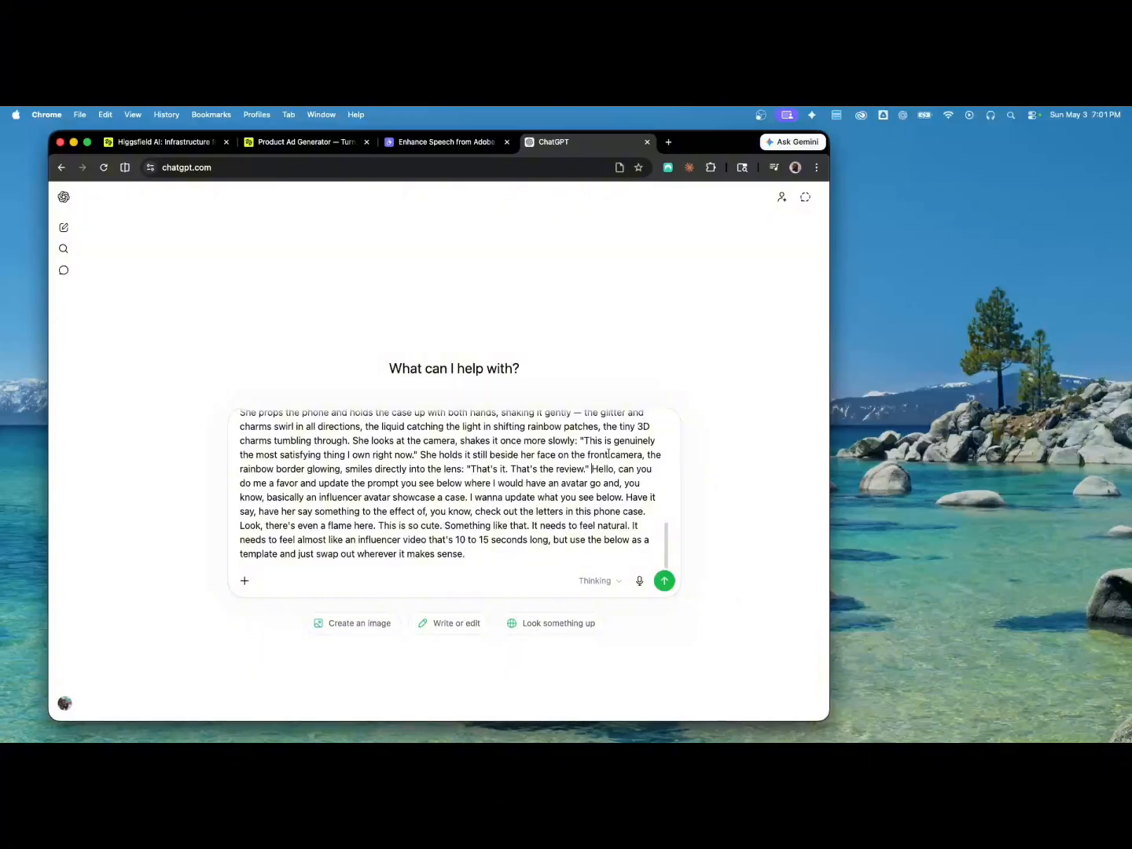
Move the dictated request from the end of the message to the beginning, above the template prompt.
left_click(593, 469)
key("shift+Return")
key("shift+Return")
scroll(605, 459, "down", 1)
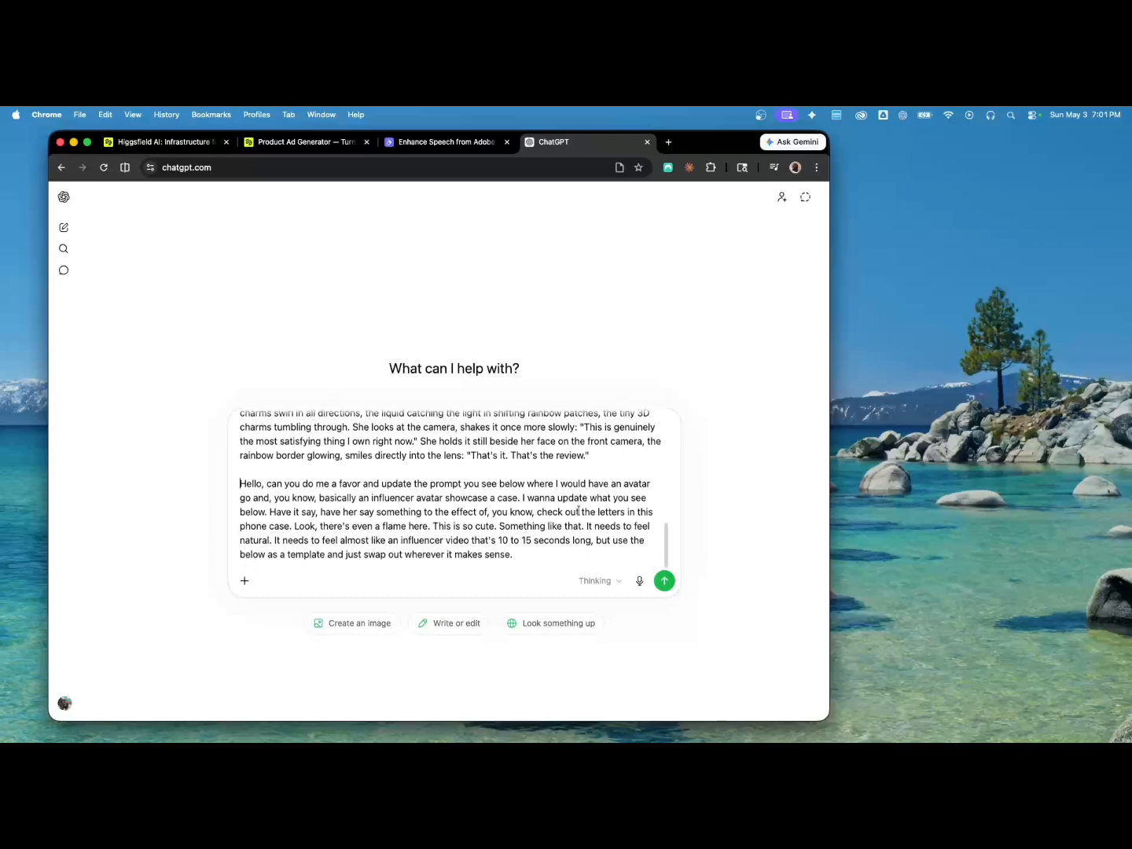
left_click_drag(542, 560, 236, 487)
key("super+c")
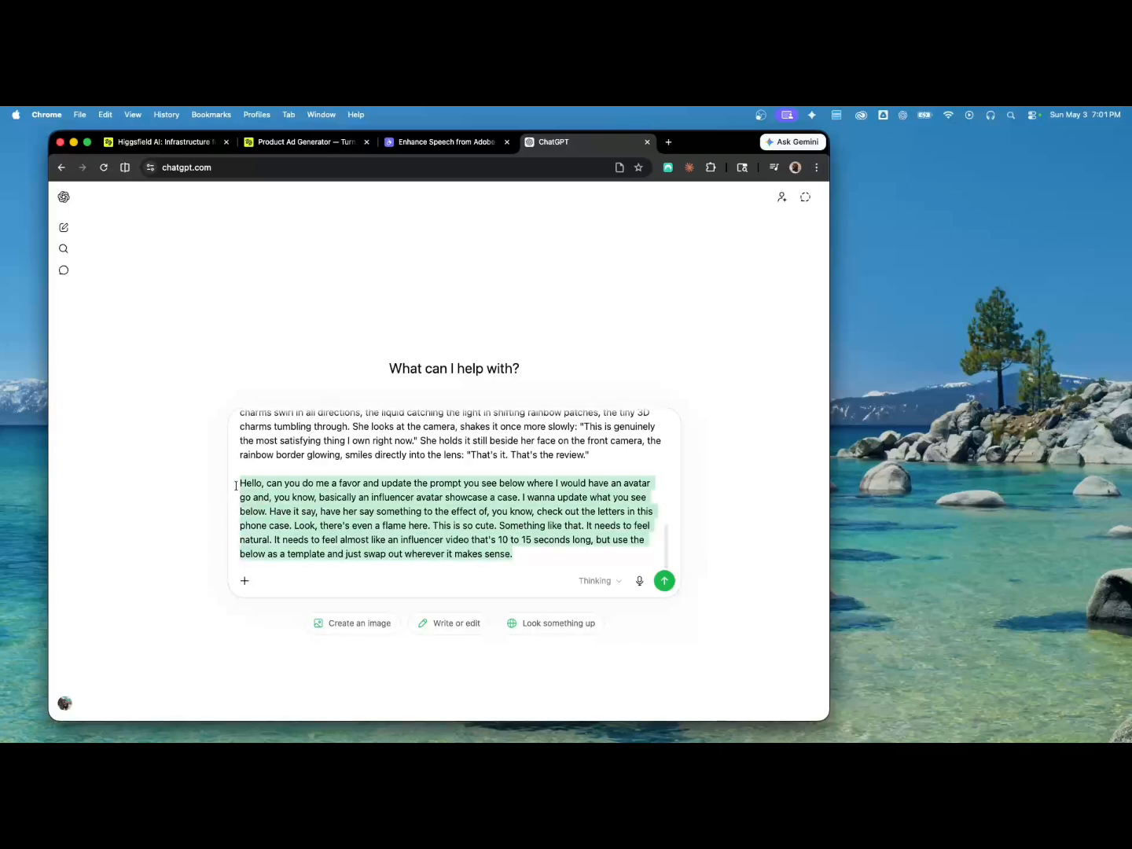
key("BackSpace")
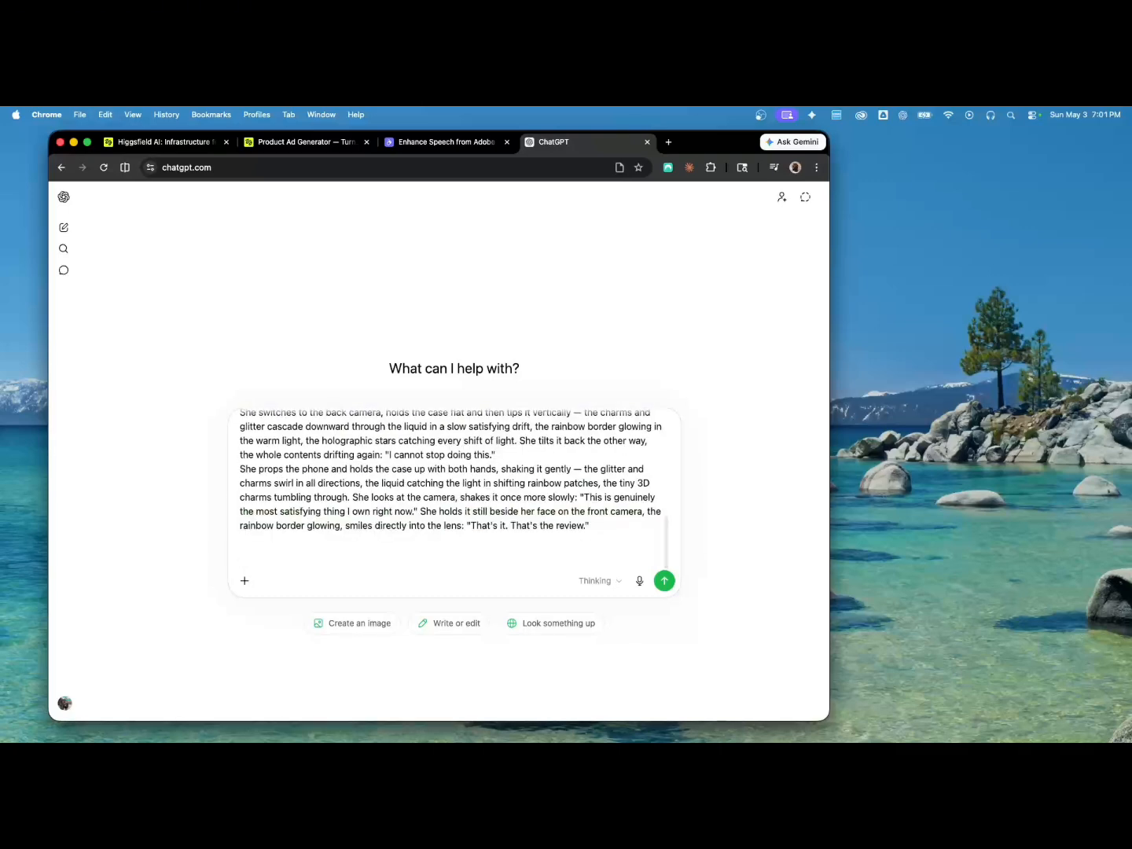
key("BackSpace")
scroll(301, 451, "up", 10)
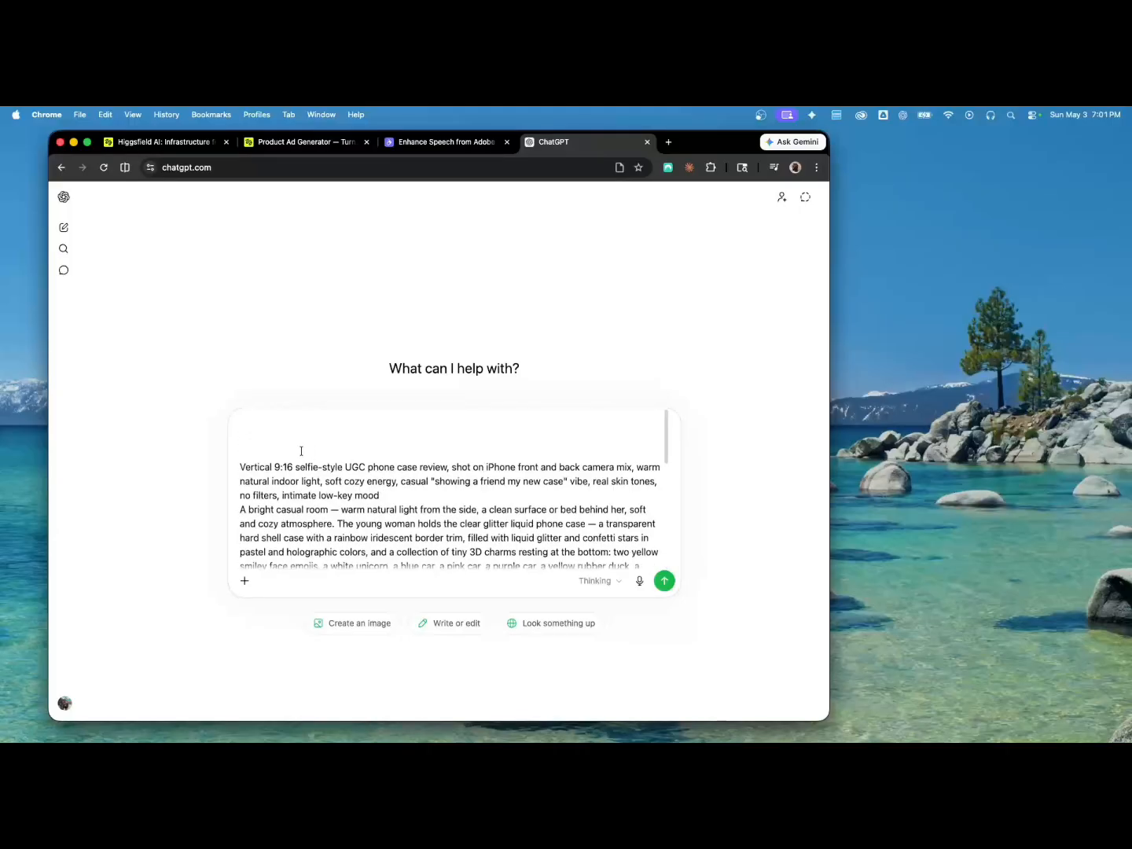
key("super+v")
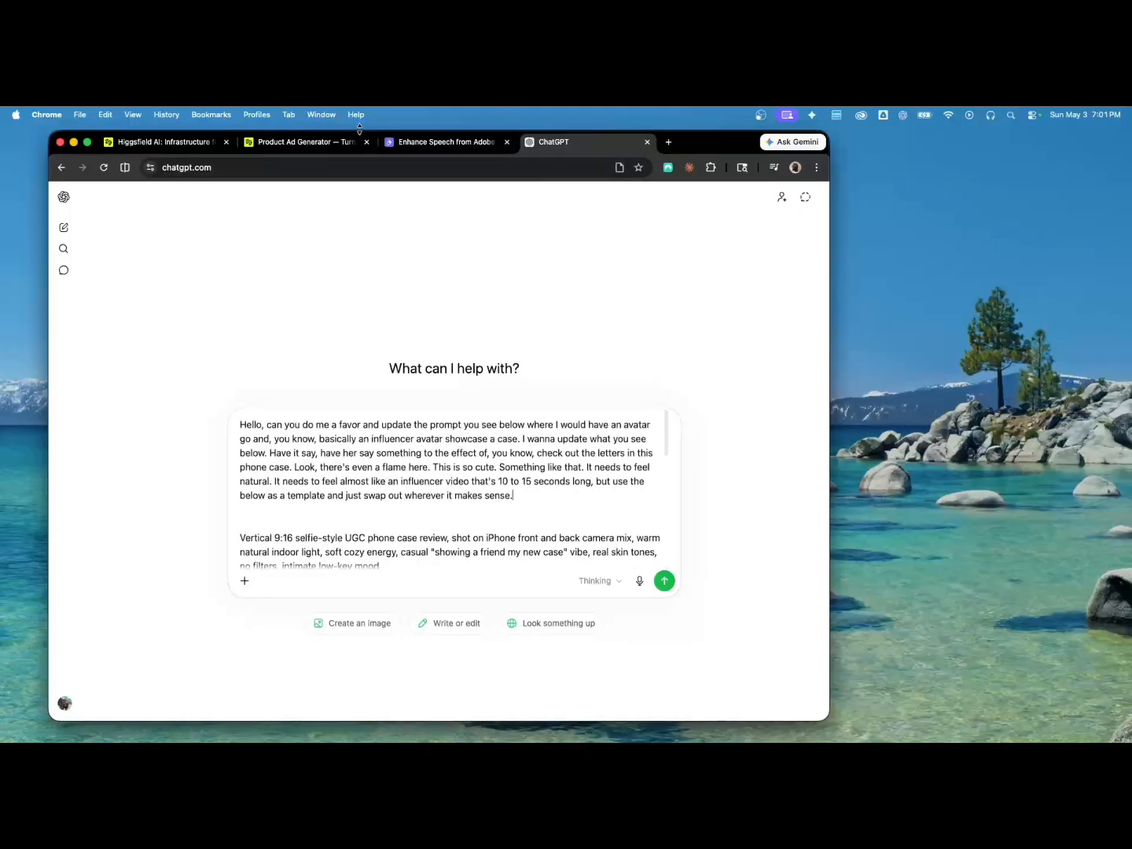
left_click(302, 141)
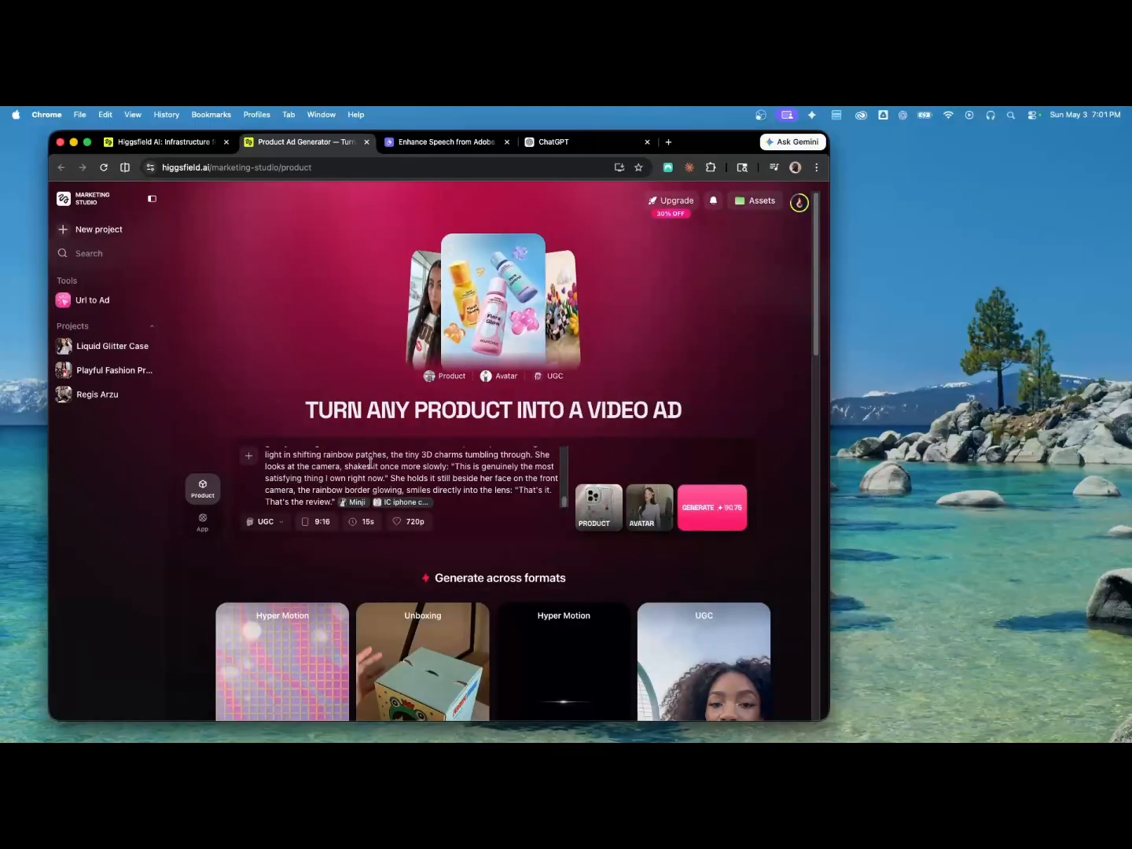
key("super")
key("super")
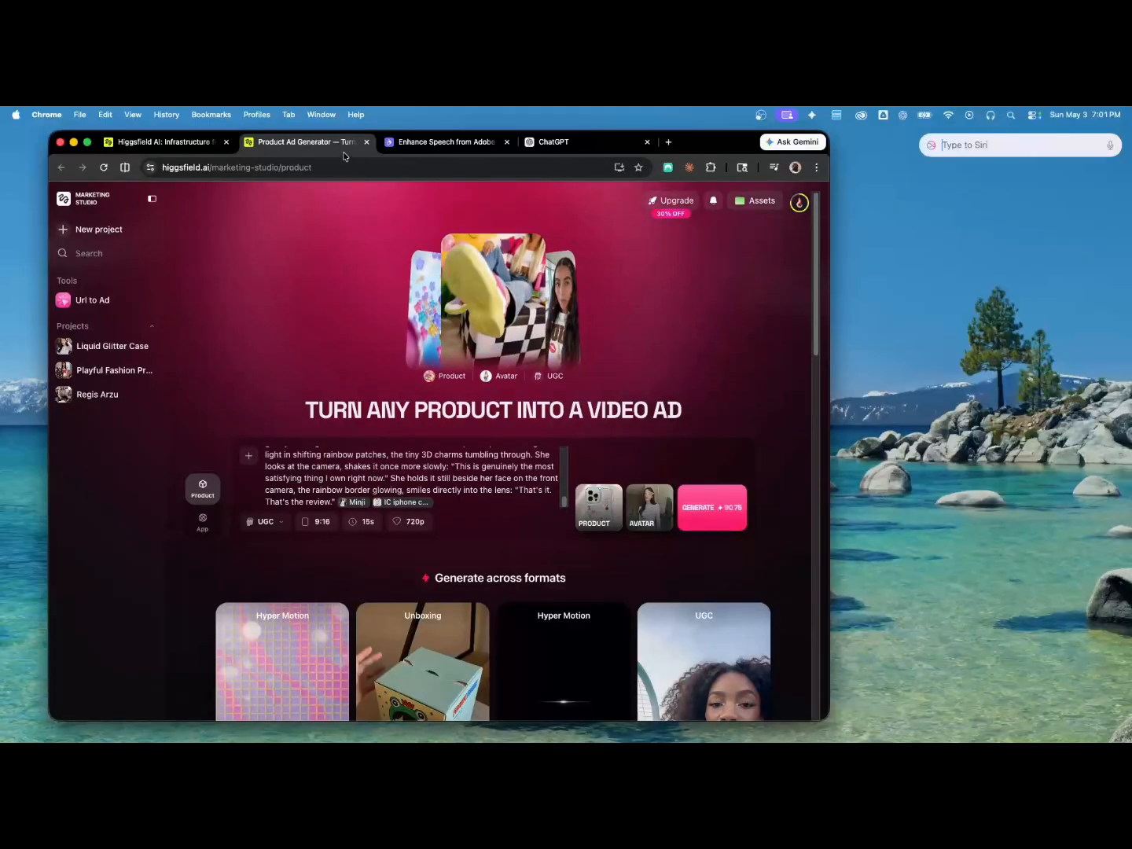
left_click(598, 145)
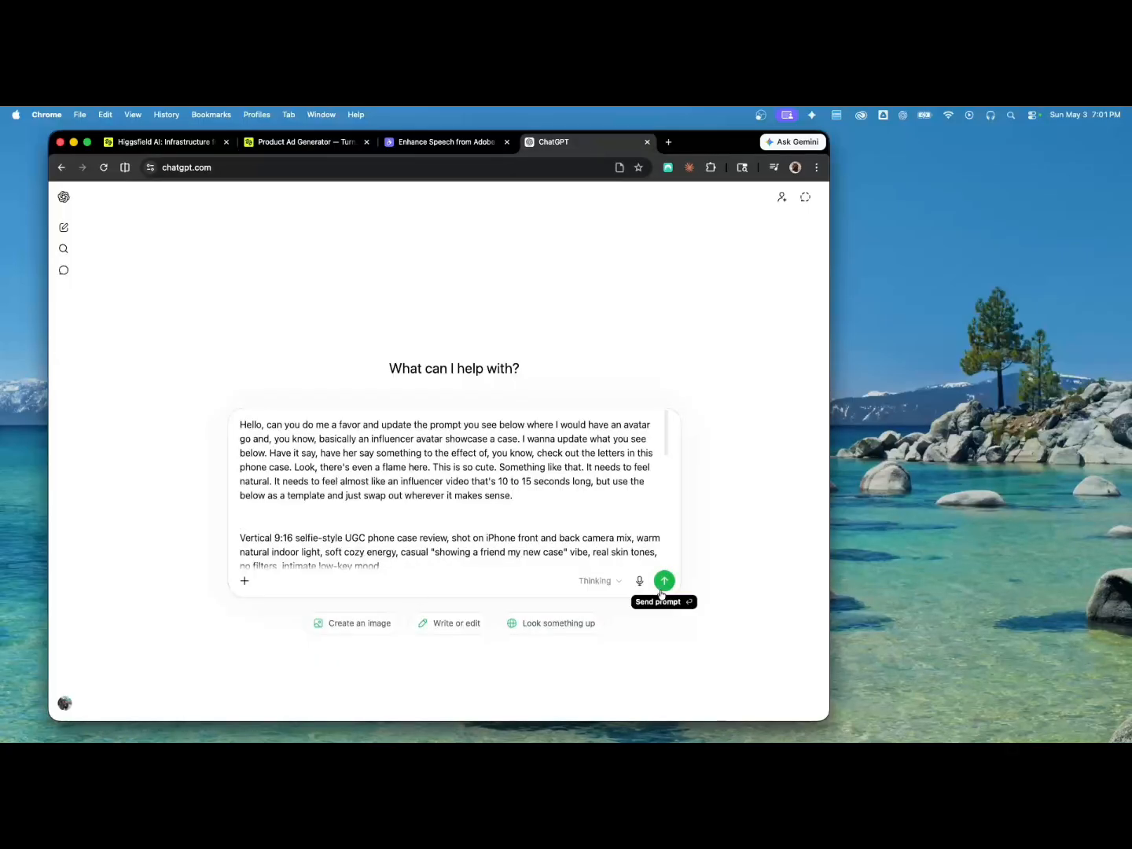
Send the request to ChatGPT and copy the rewritten phone case prompt from its reply.
left_click(664, 586)
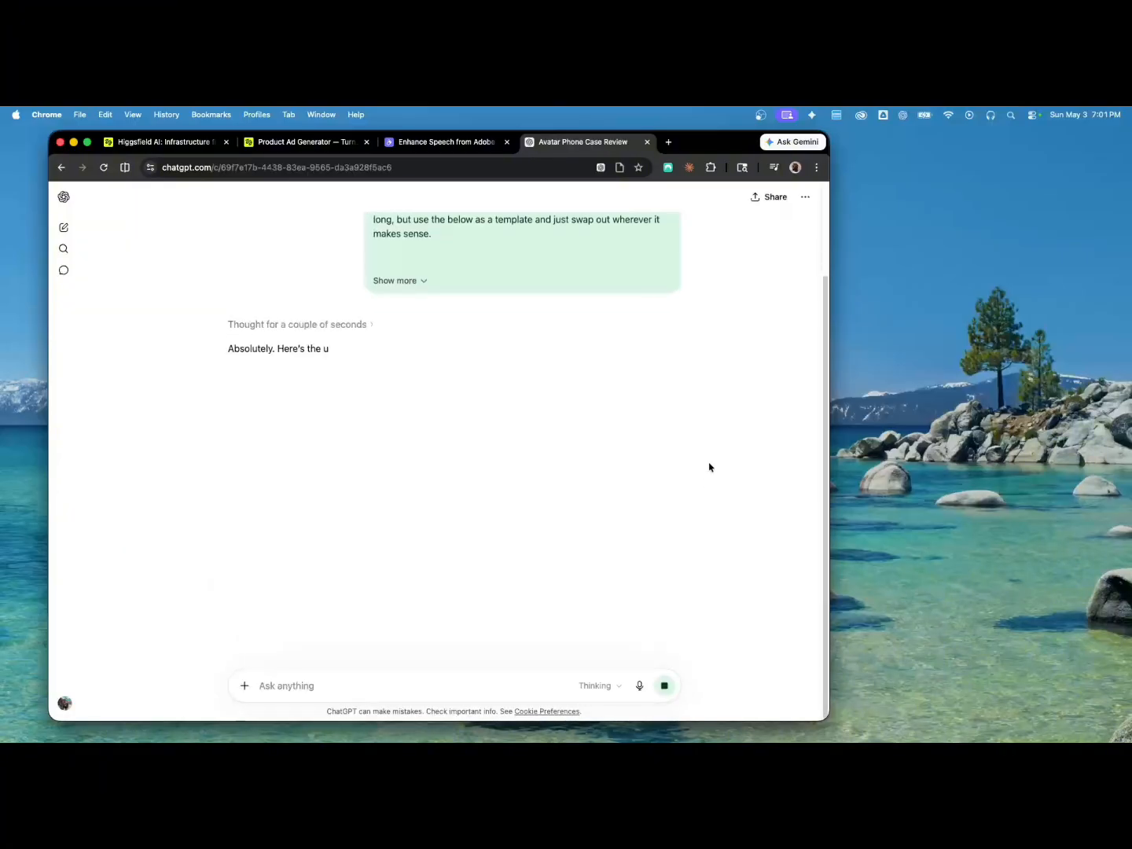
scroll(643, 434, "down", 5)
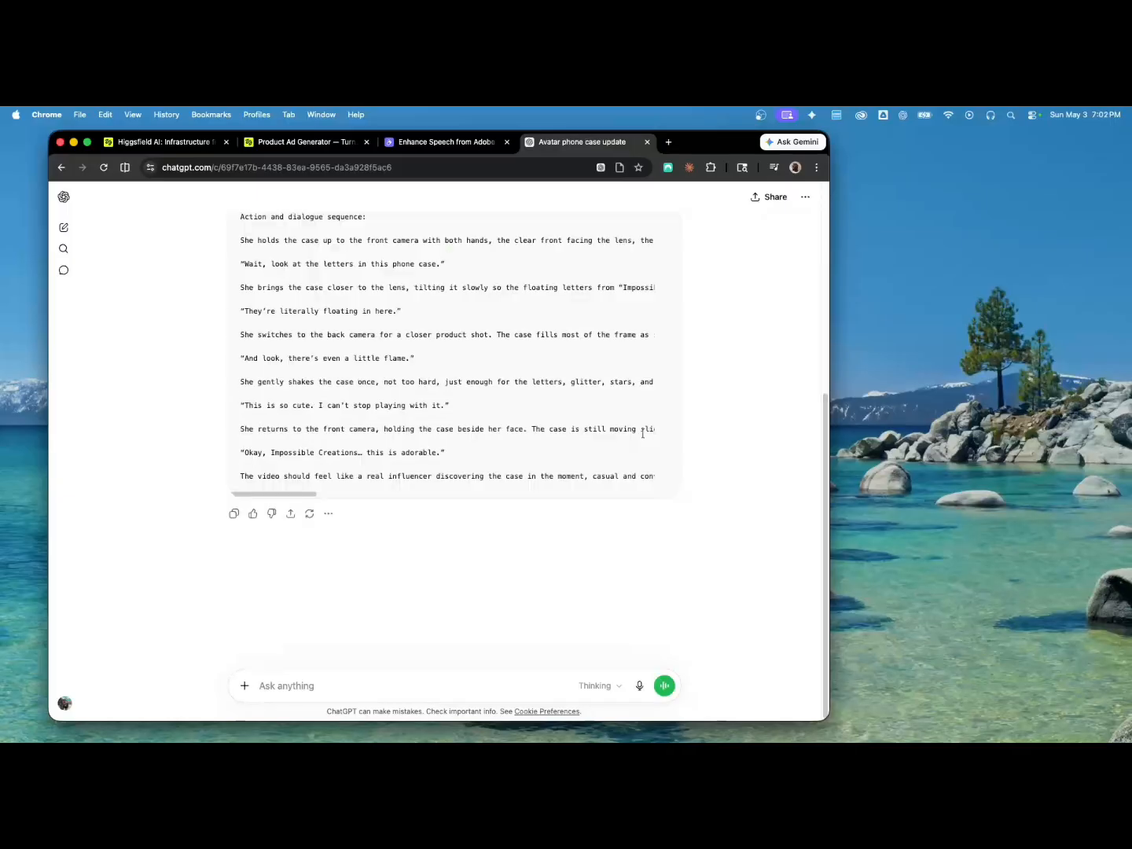
scroll(643, 433, "up", 5)
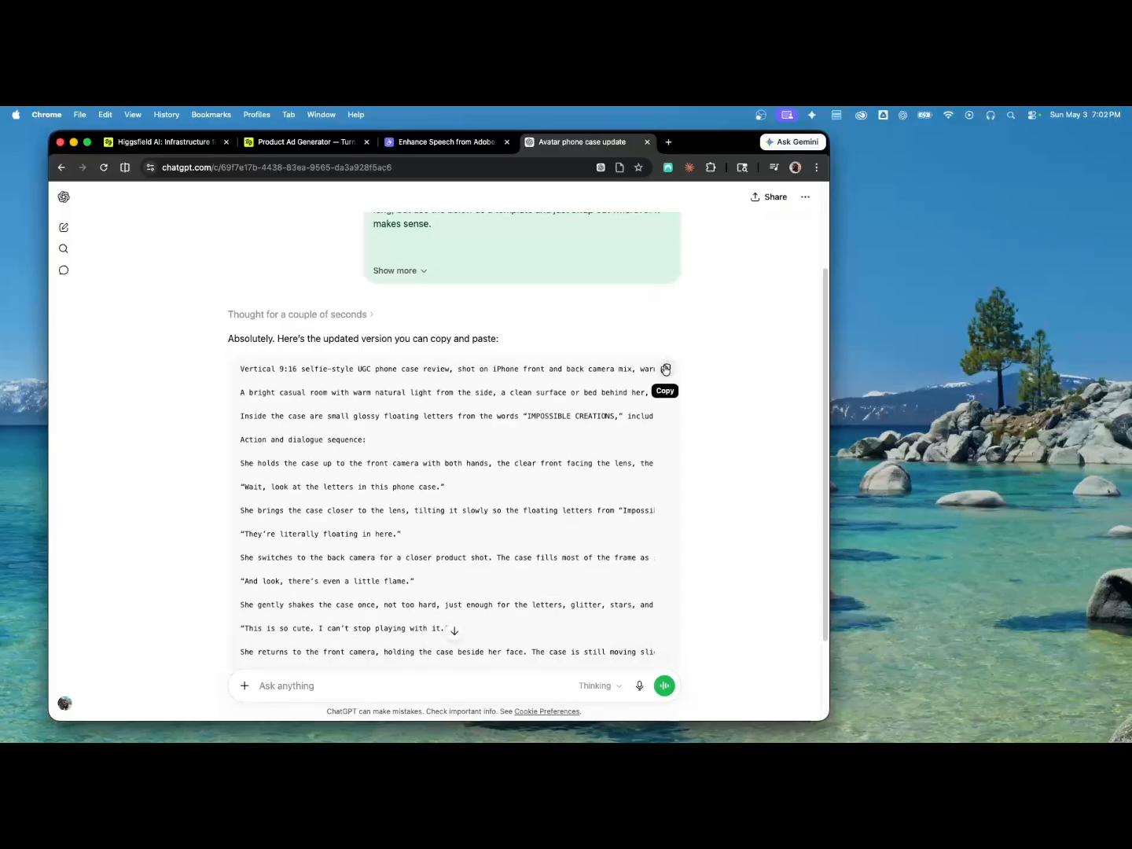
scroll(652, 436, "down", 3)
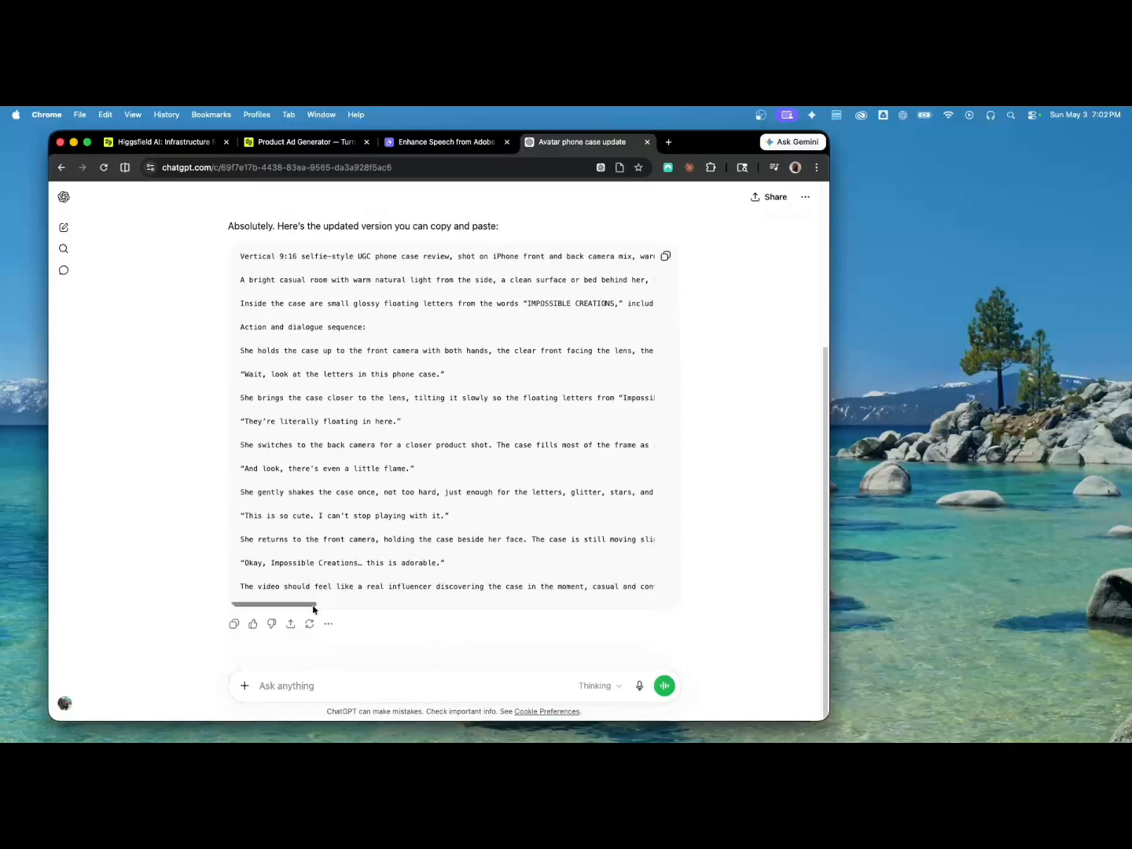
left_click(666, 256)
Switch back to the Higgsfield product ad generator and replace its whole prompt with the copied ChatGPT version.
left_click(272, 145)
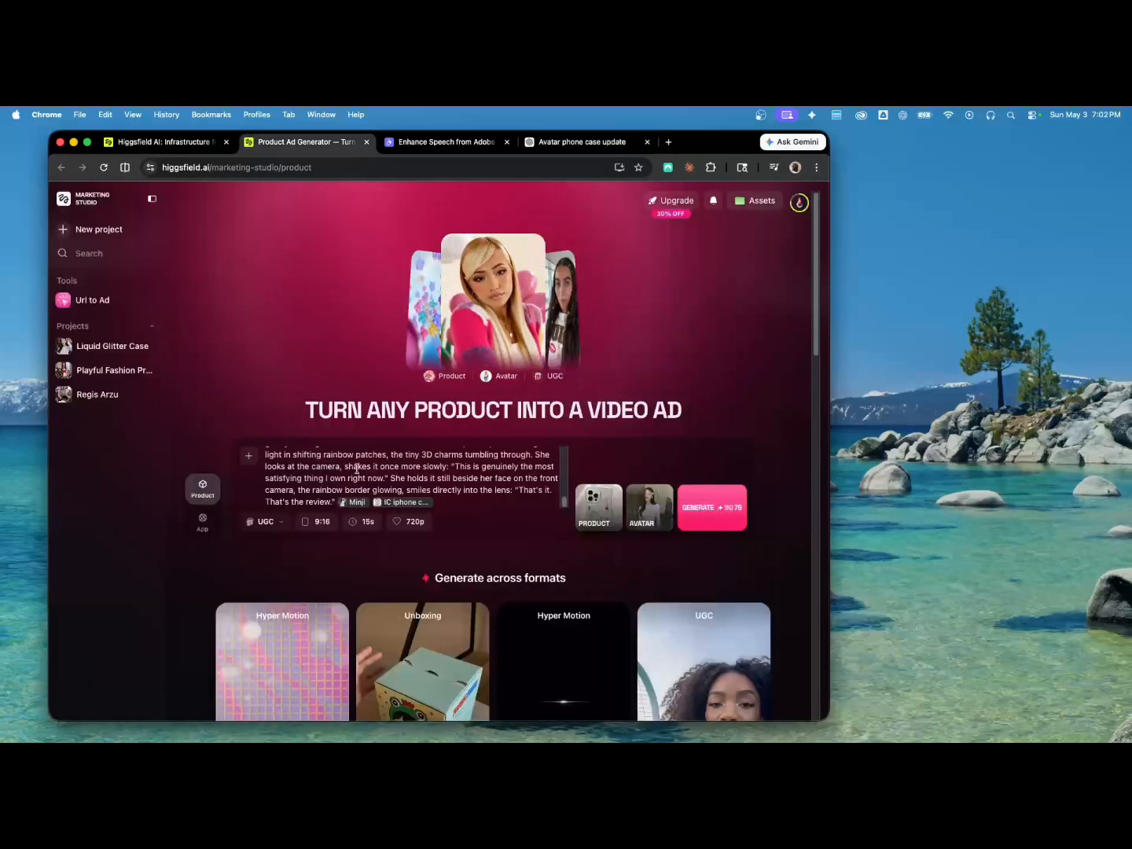
key("super+a")
key("super+v")
Read through the new ad prompt, checking the case description, the floating letters and flame logo, and the dialogue lines.
scroll(531, 481, "down", 5)
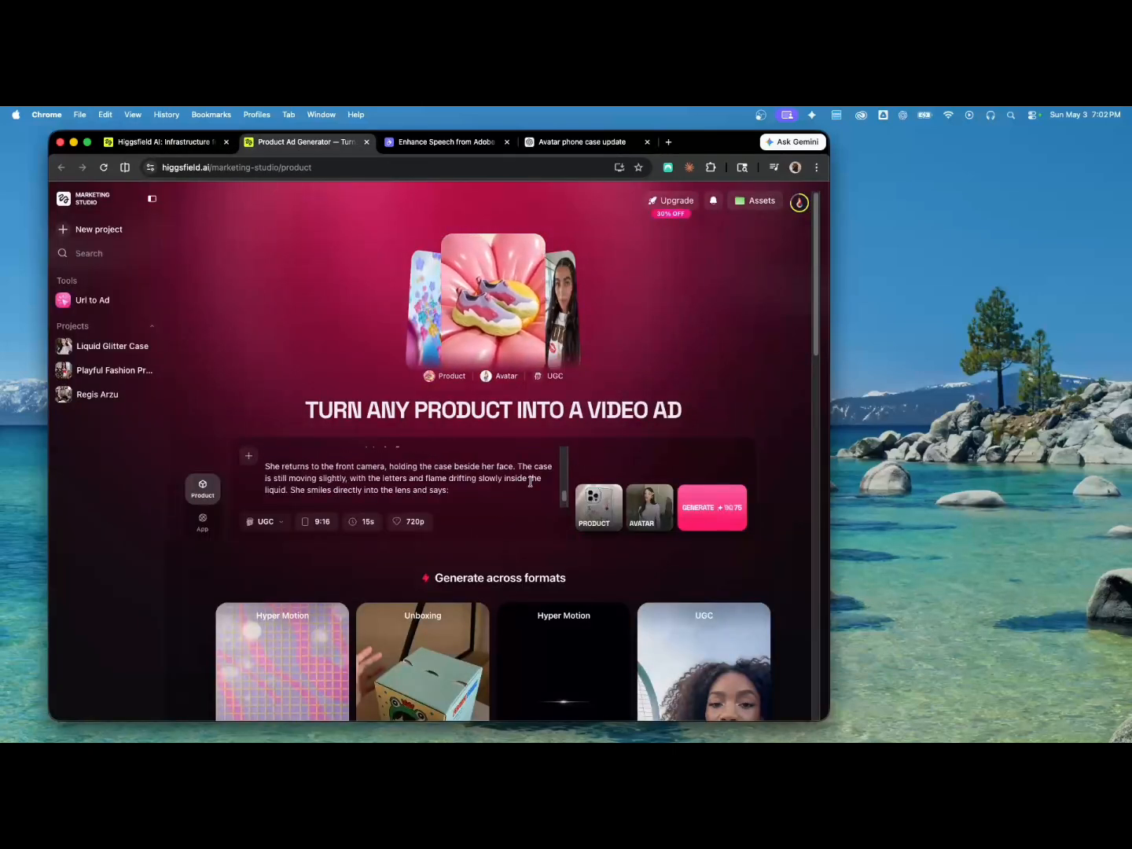
scroll(532, 481, "up", 6)
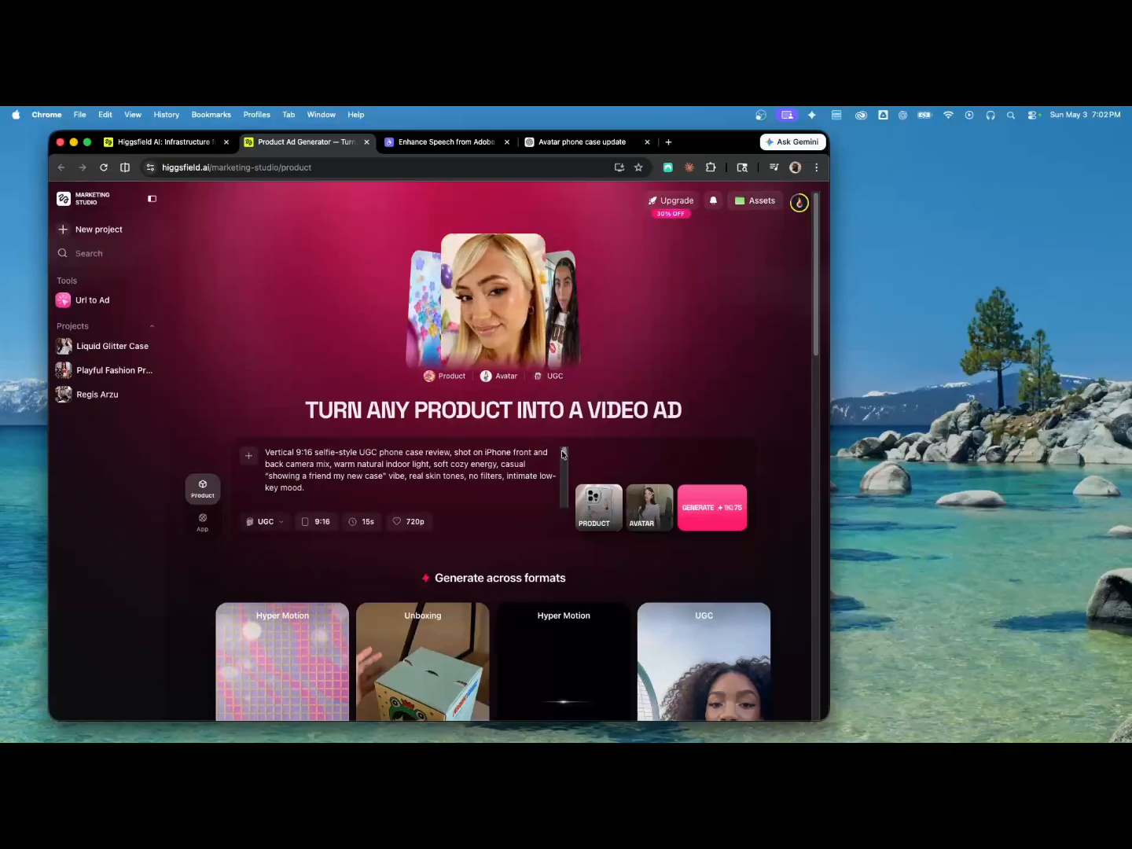
scroll(563, 454, "down", 3)
scroll(564, 453, "up", 3)
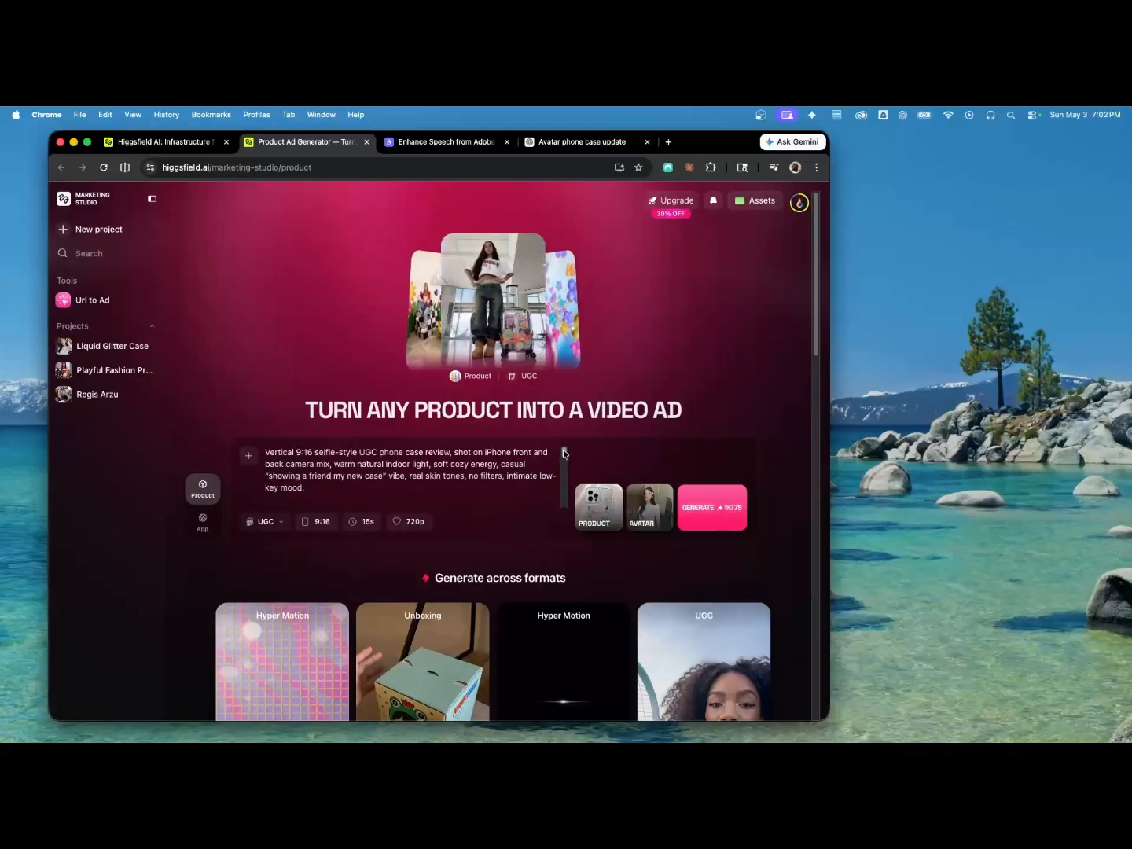
scroll(563, 454, "down", 2)
scroll(563, 454, "up", 2)
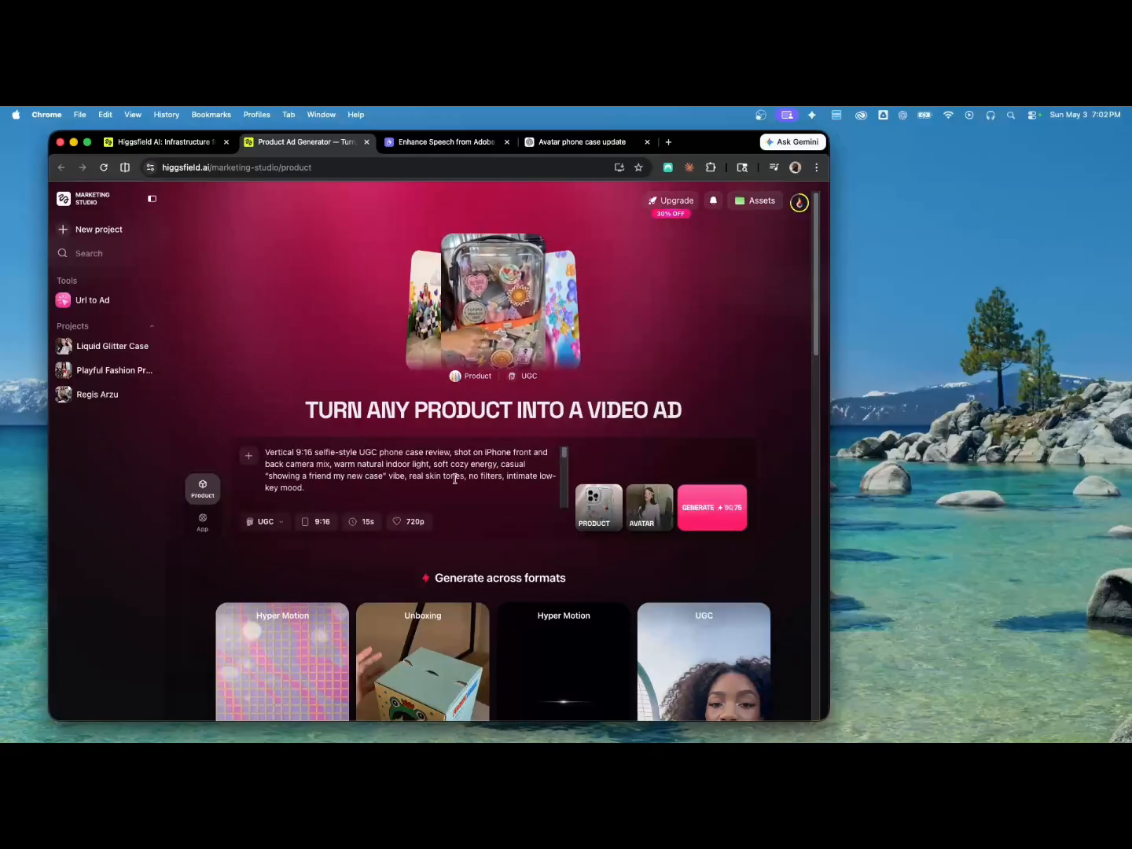
scroll(484, 473, "down", 4)
scroll(485, 468, "down", 5)
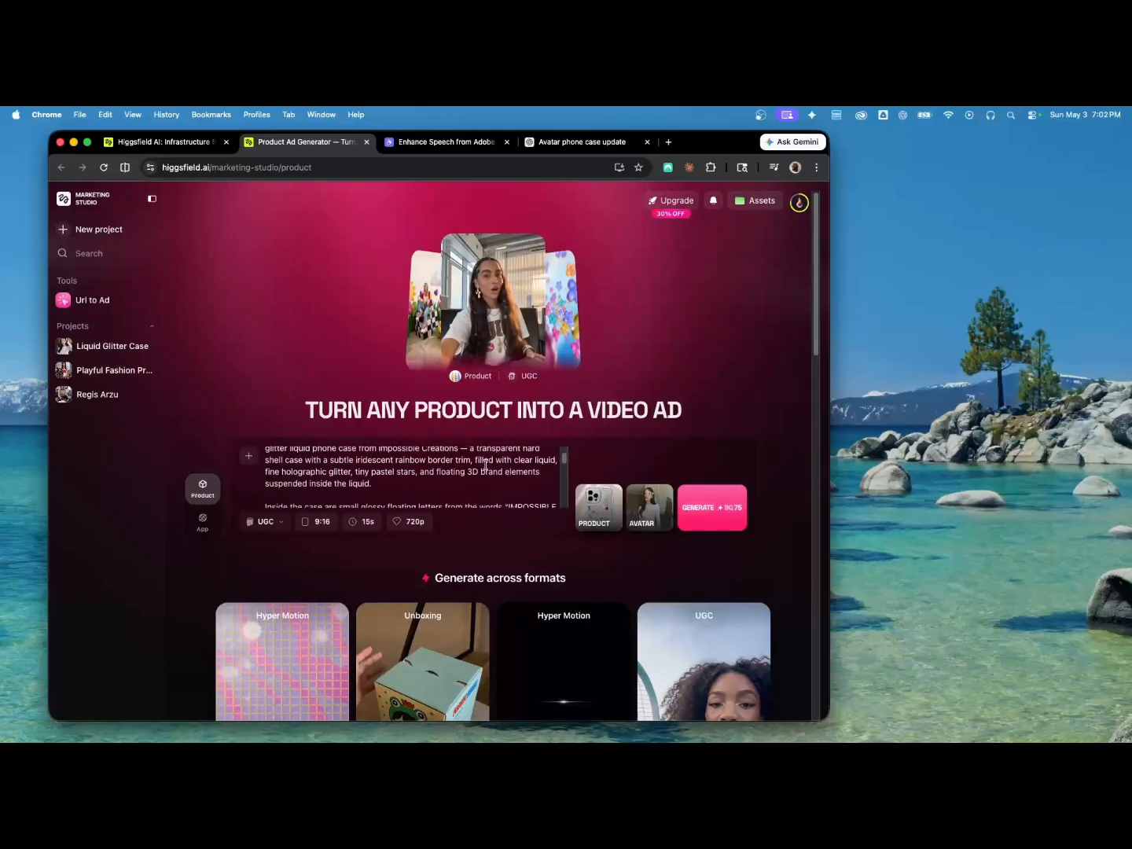
scroll(483, 460, "up", 3)
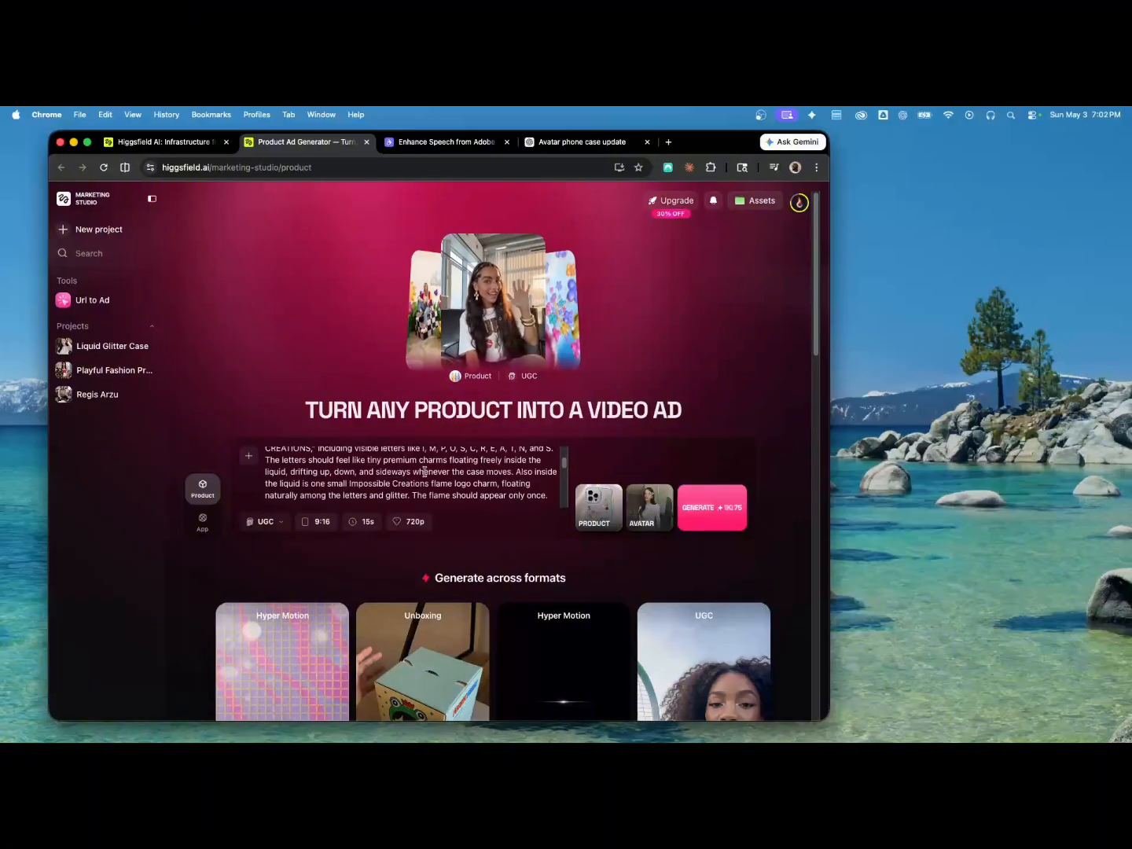
scroll(477, 468, "down", 5)
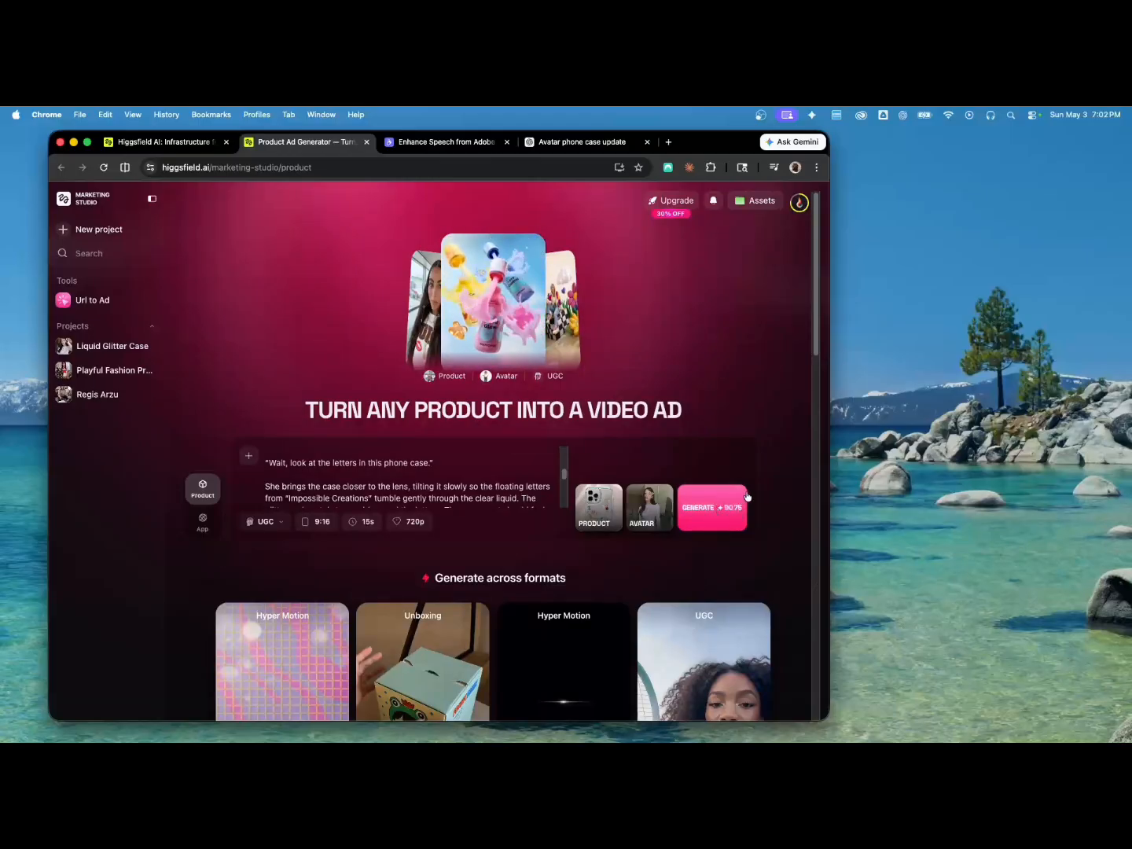
scroll(761, 496, "down", 1)
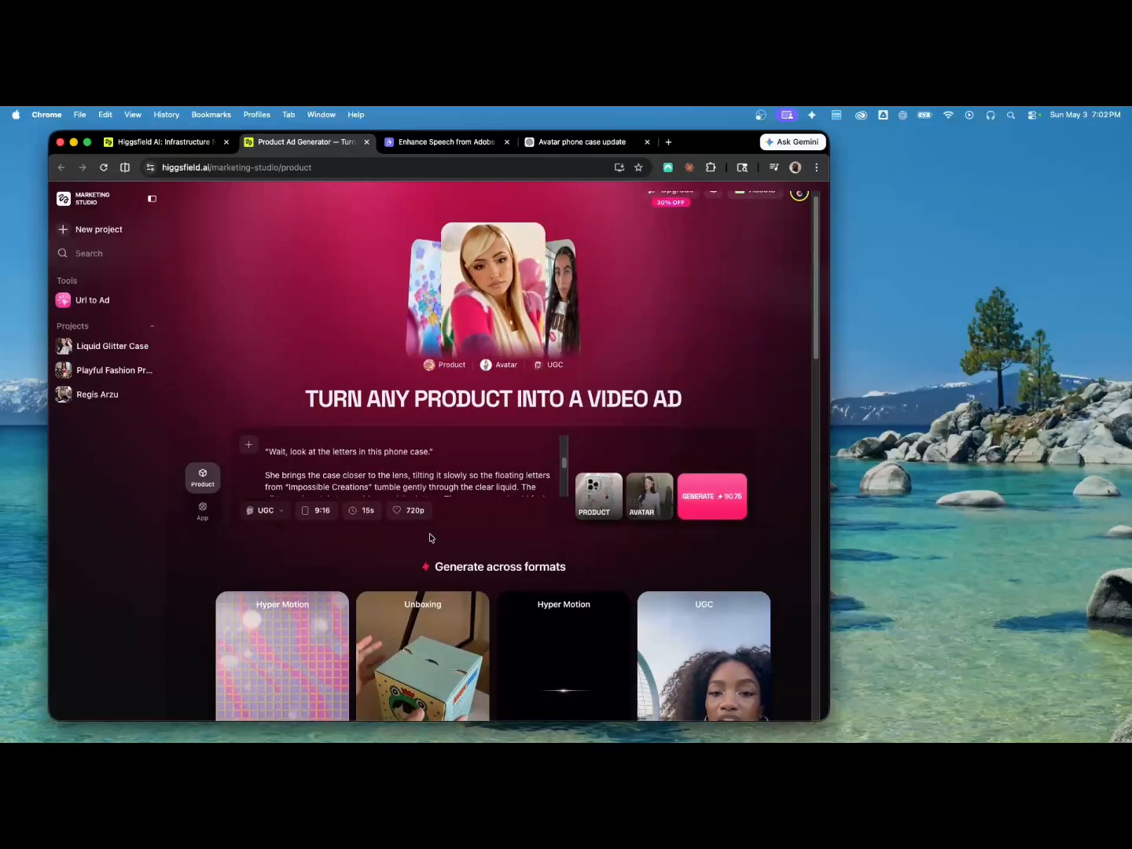
Switch to ChatGPT and start a new chat set to create an image in the Story 9:16 aspect ratio.
left_click(572, 142)
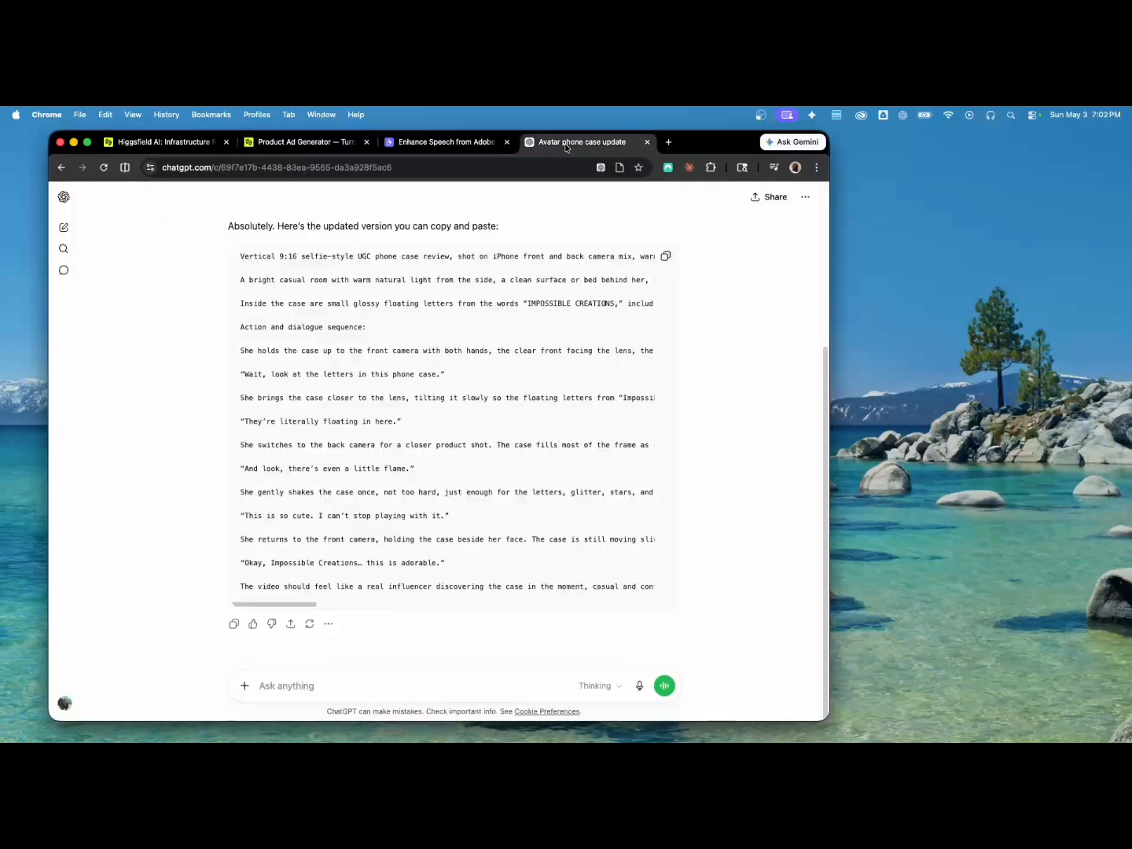
left_click(63, 231)
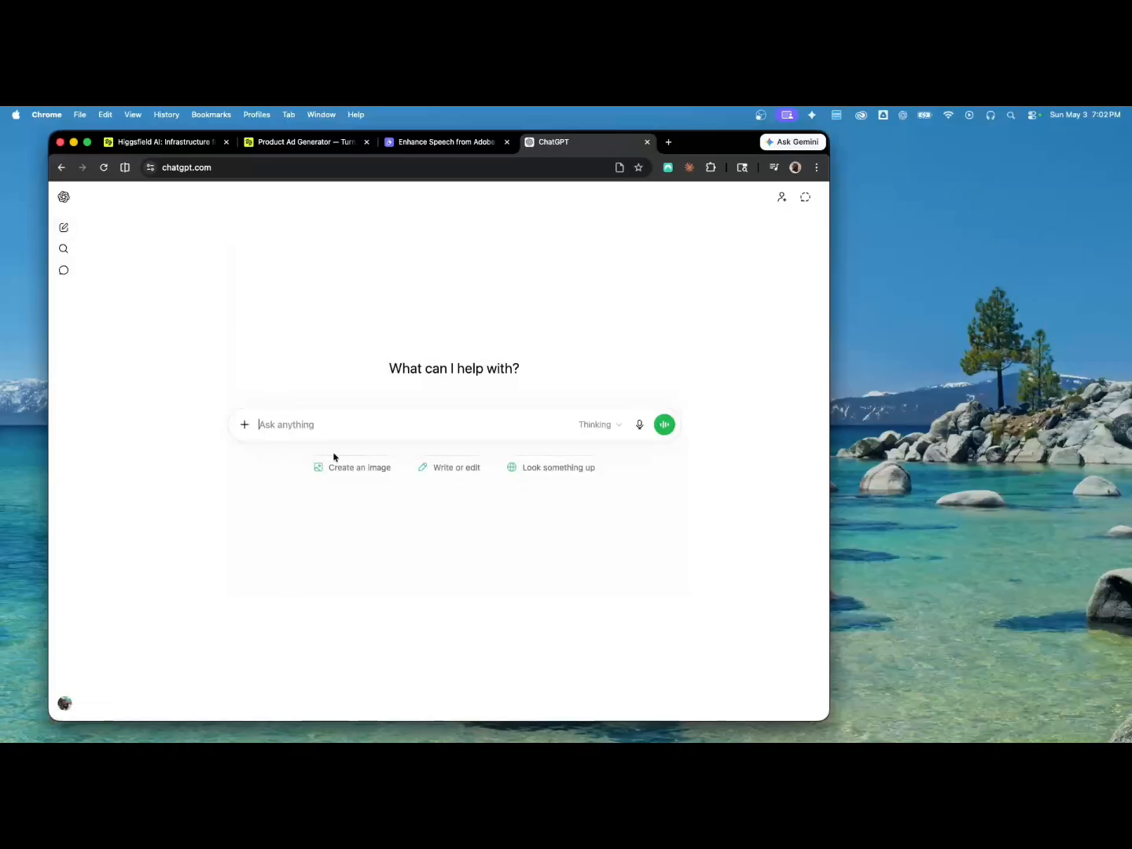
left_click(346, 466)
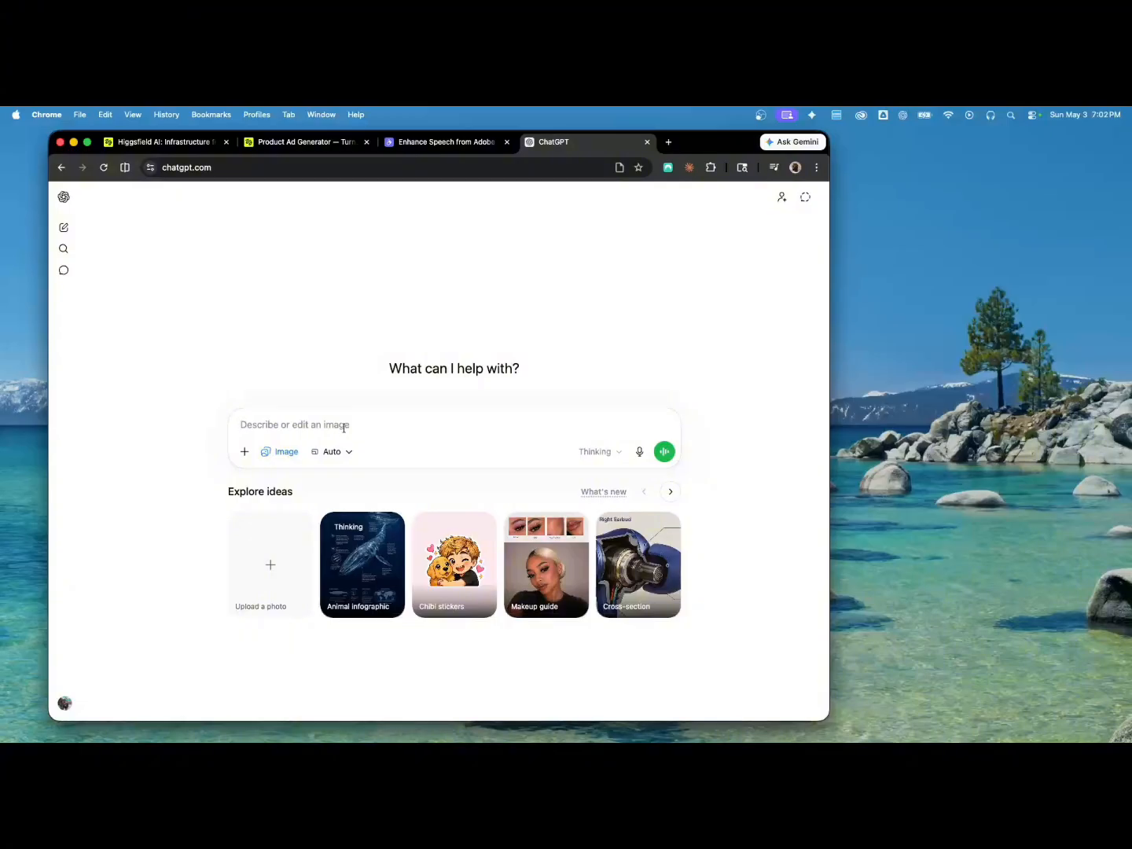
left_click(349, 454)
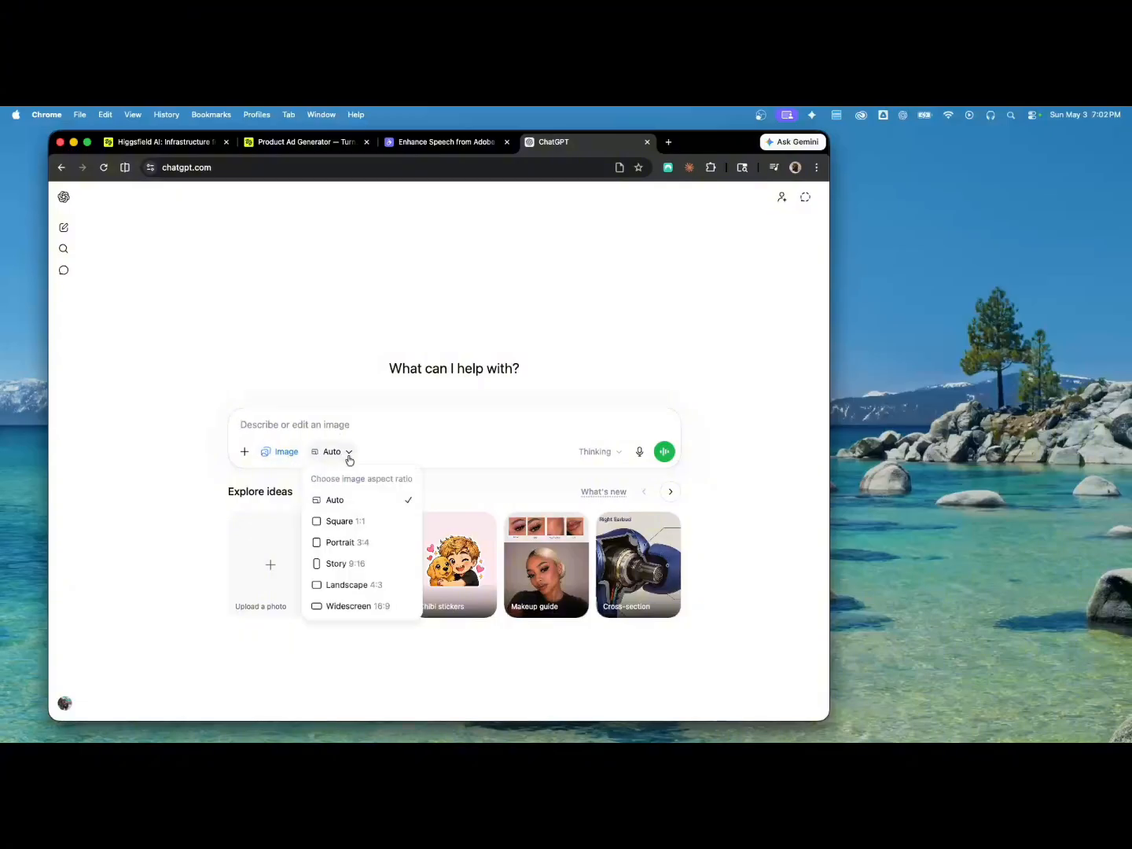
left_click(369, 562)
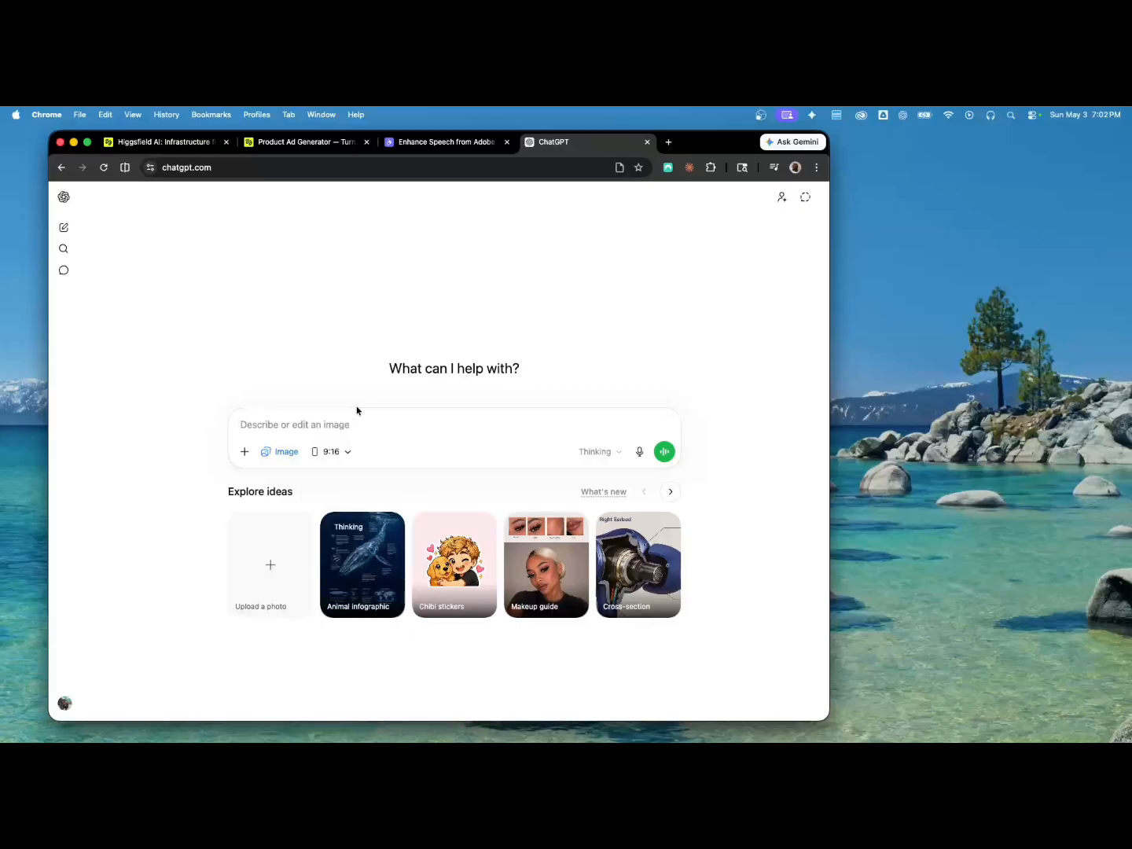
Dictate and send a request for a trendy African American momfluencer, early 40s, holding a juicer in her kitchen, "Selfie iphone perspective", and open the result.
left_click(641, 453)
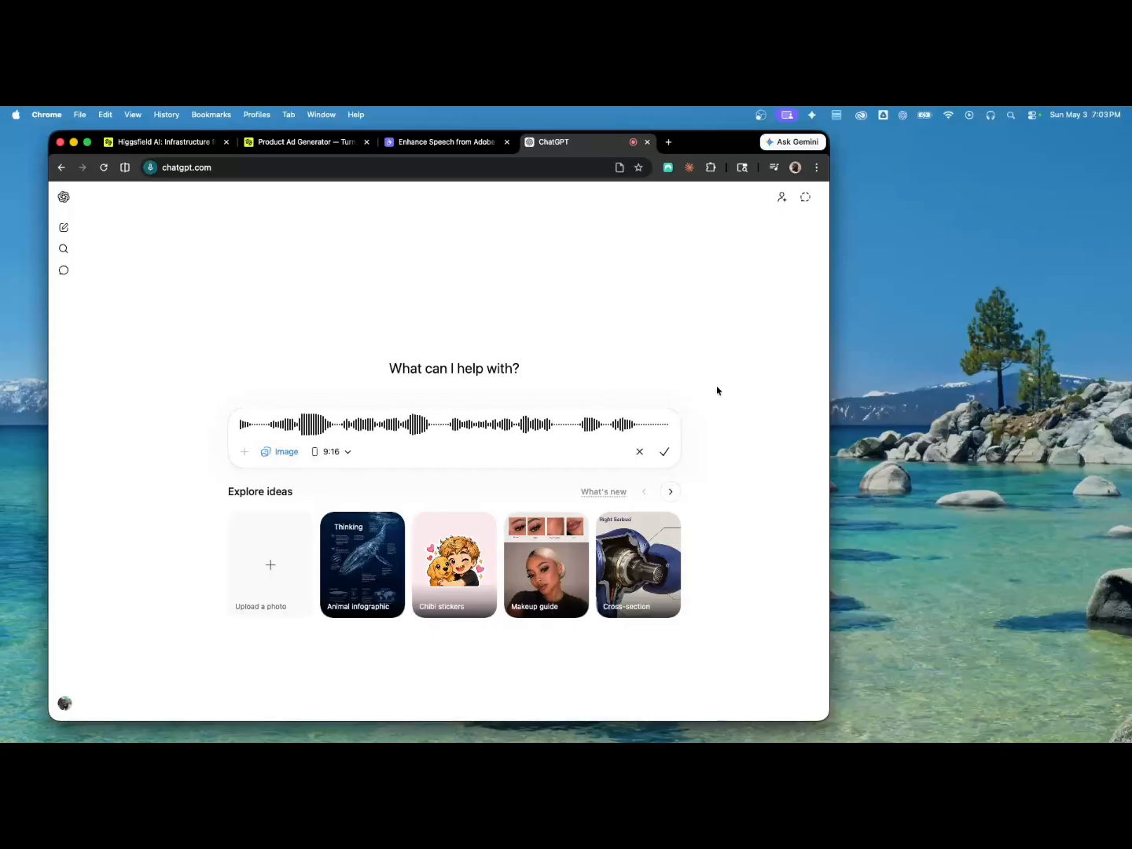
left_click(665, 453)
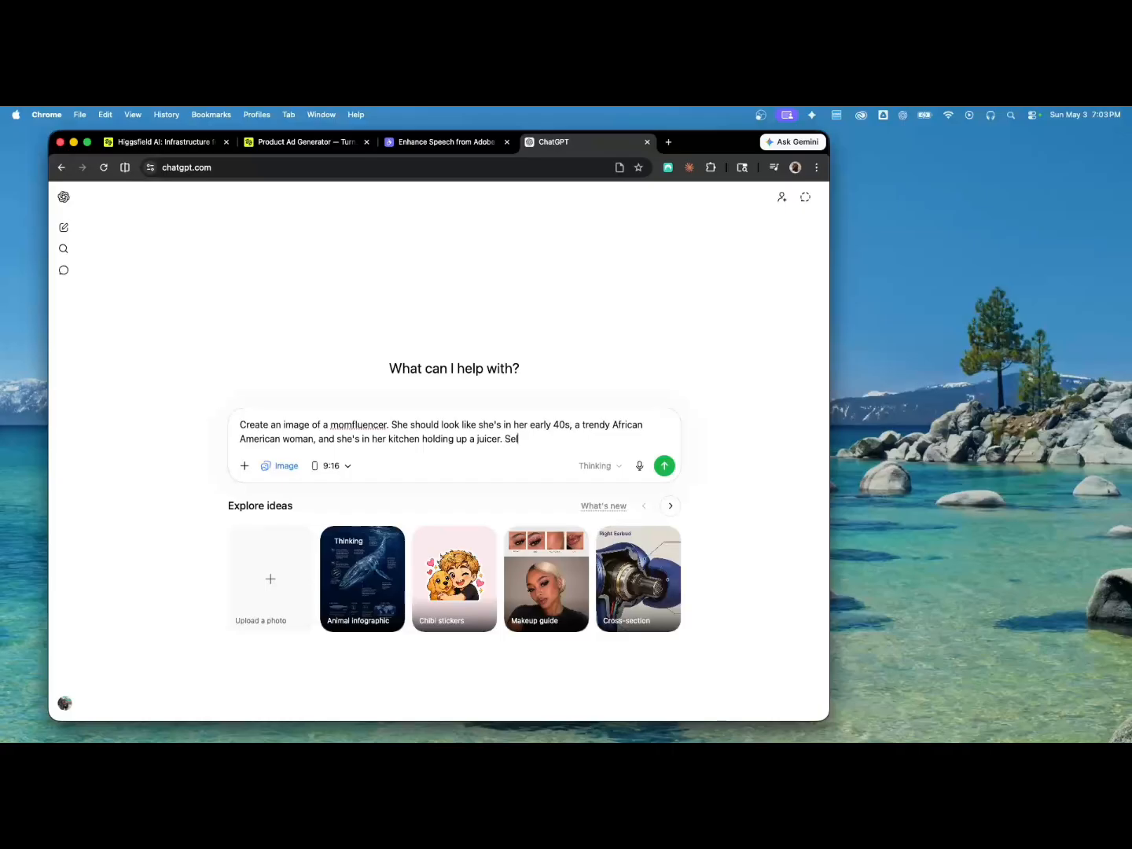
type("Selfie iphone perspective")
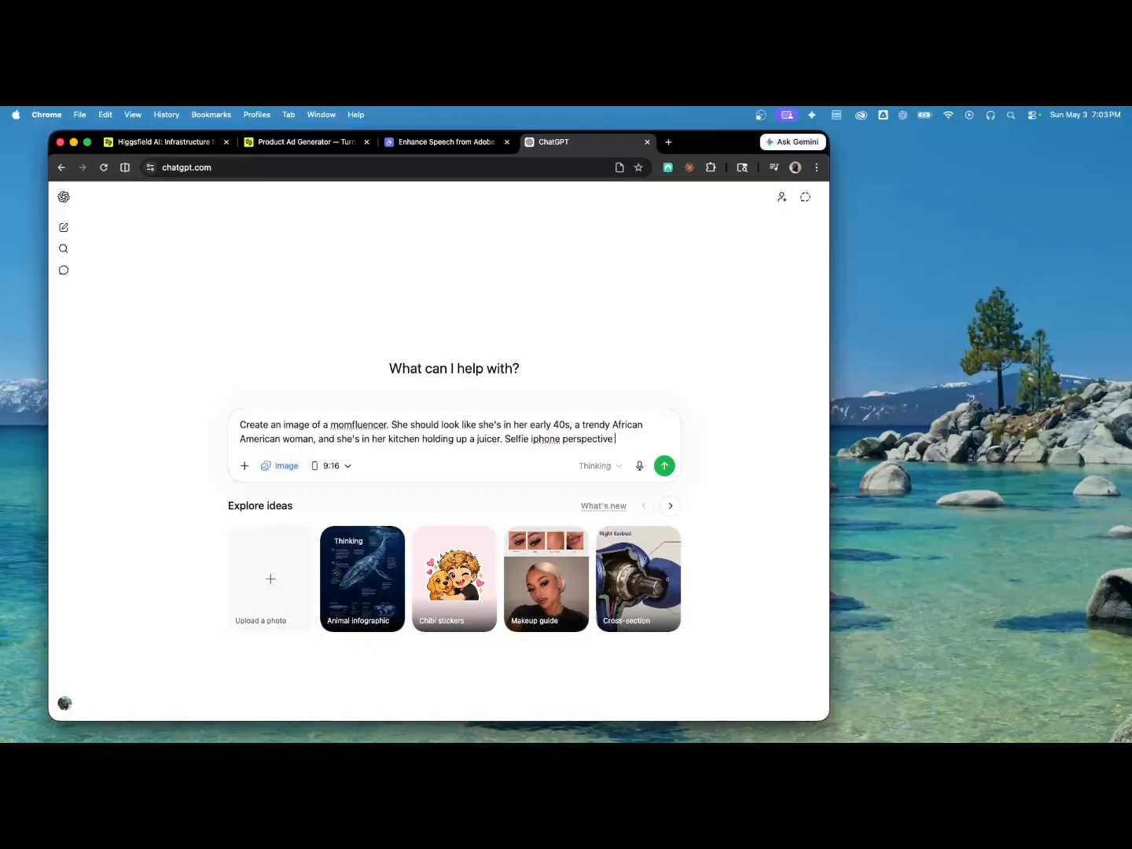
left_click(662, 466)
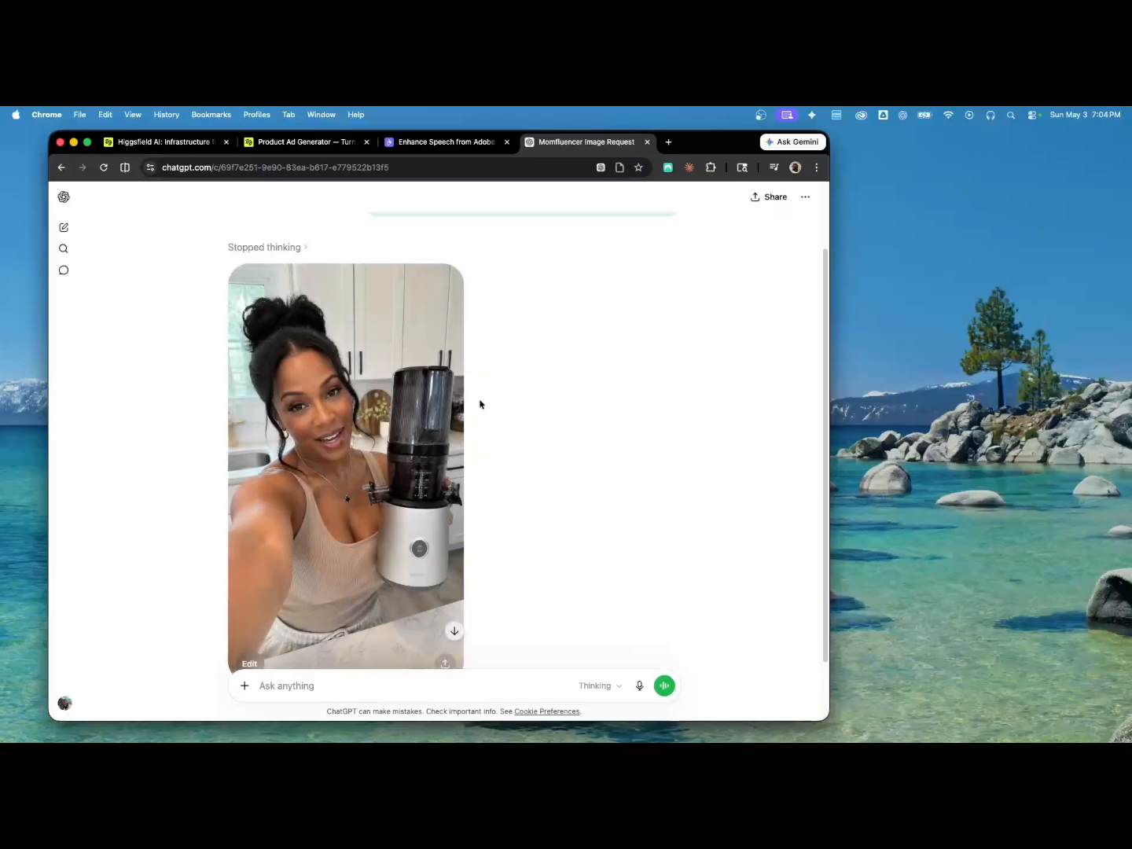
scroll(478, 361, "down", 2)
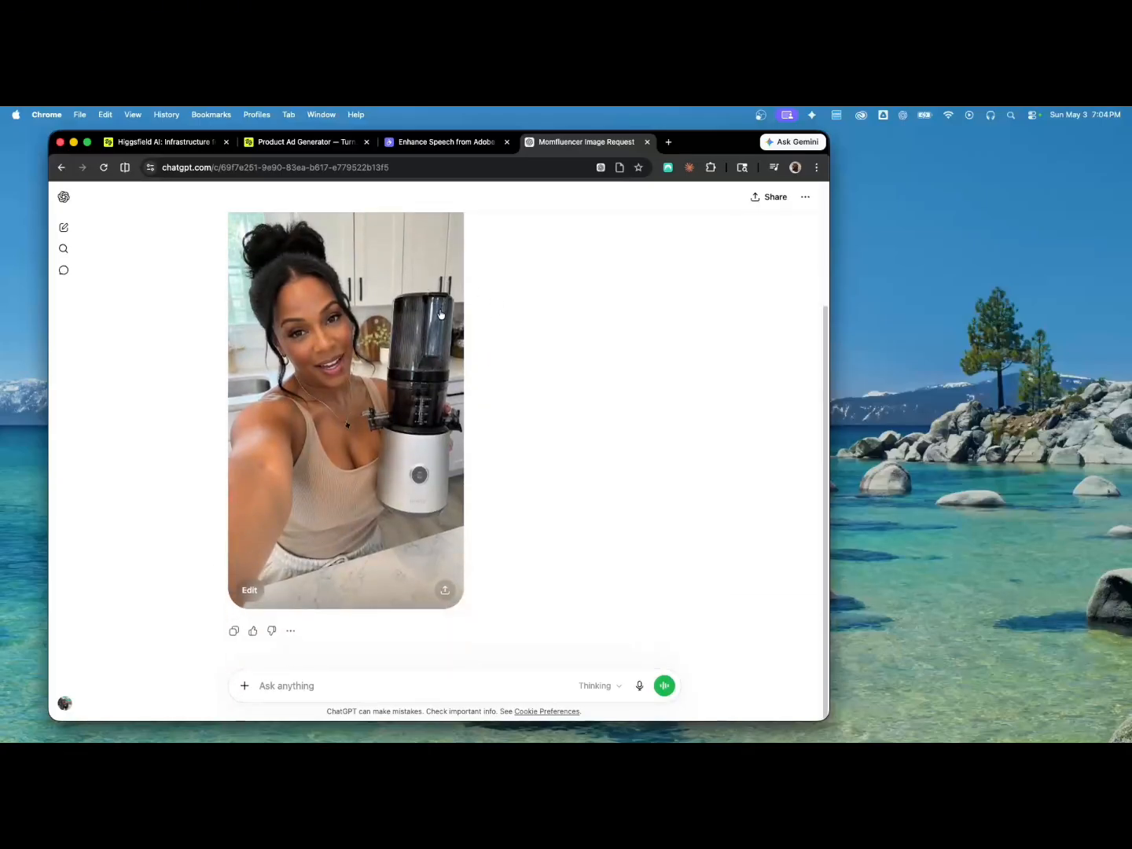
left_click(248, 590)
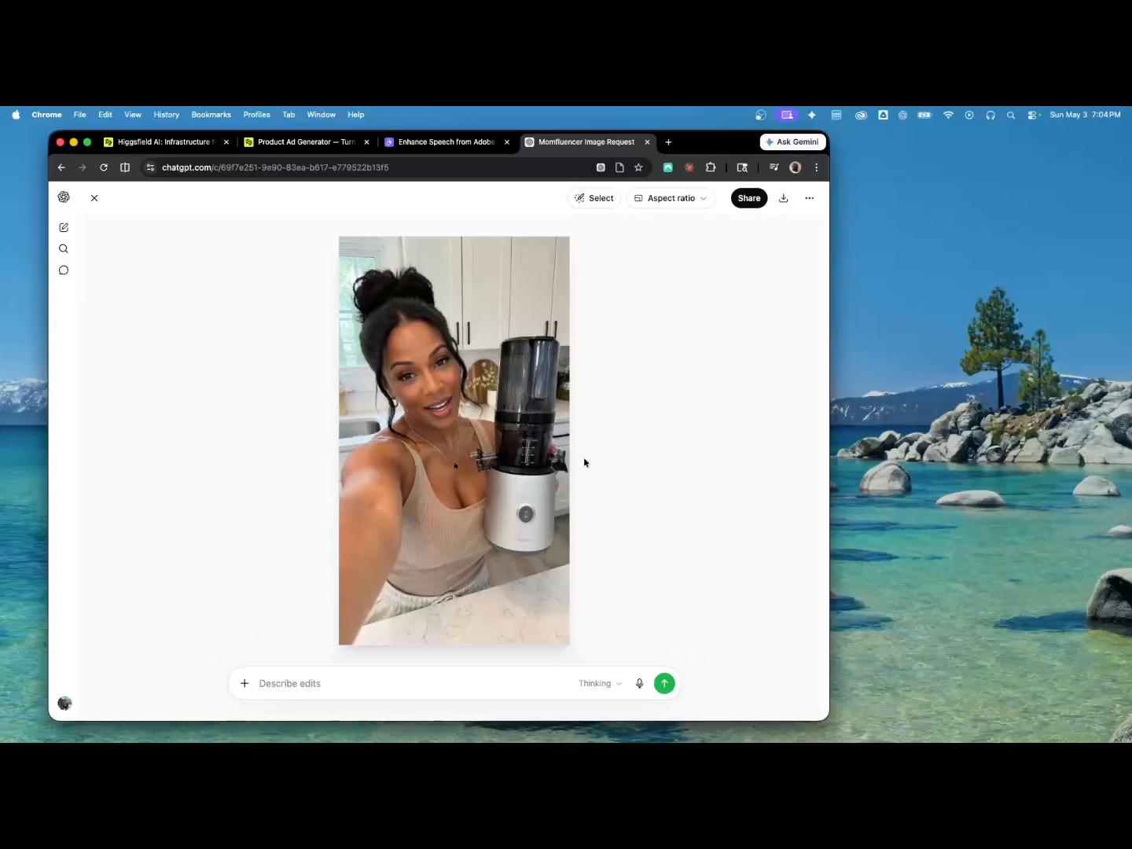
Switch to the Higgsfield product ad generator, remove the current avatar from the ad and start creating a new one.
left_click(315, 143)
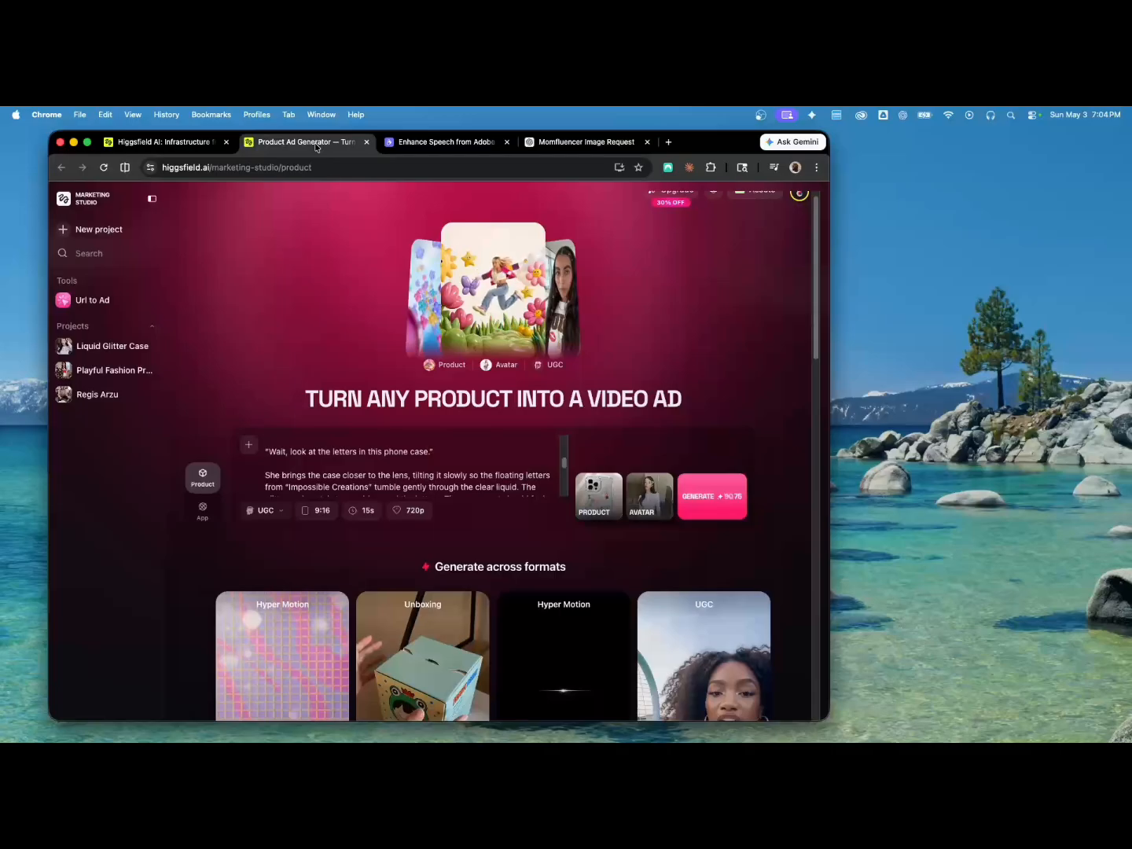
left_click(640, 484)
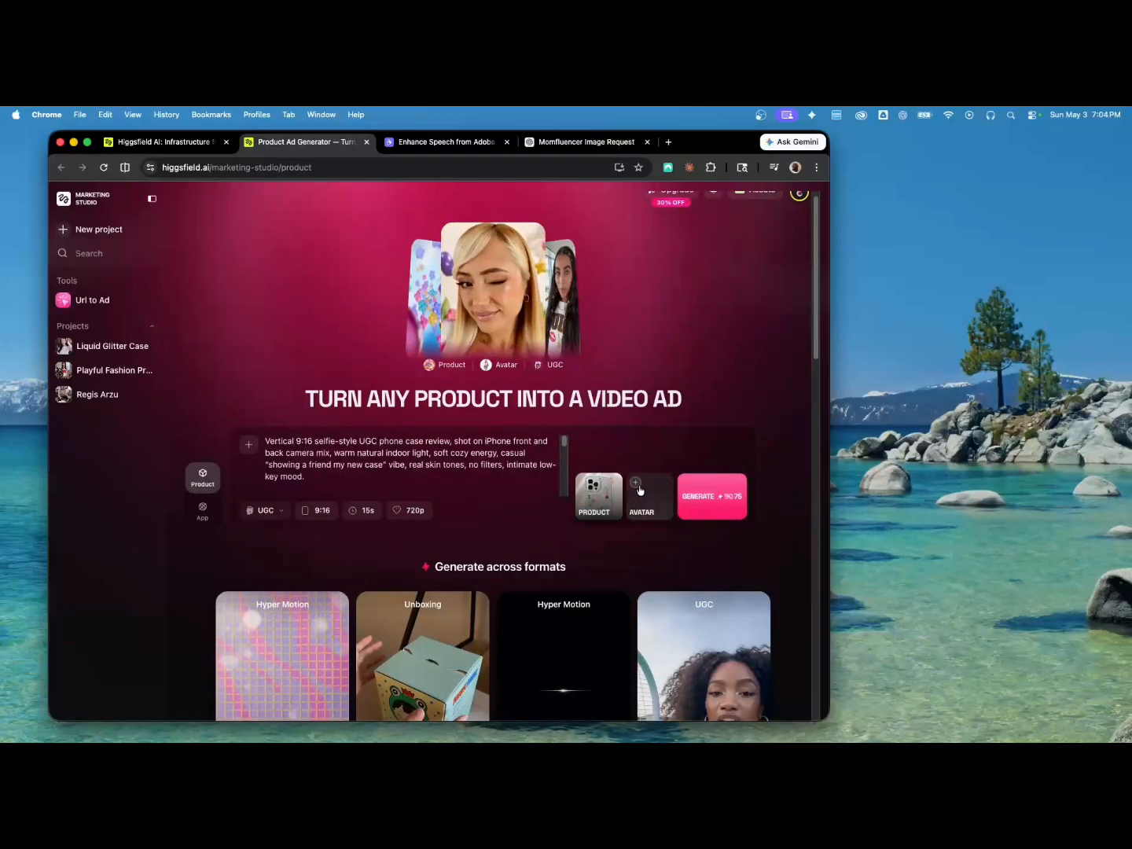
left_click(639, 487)
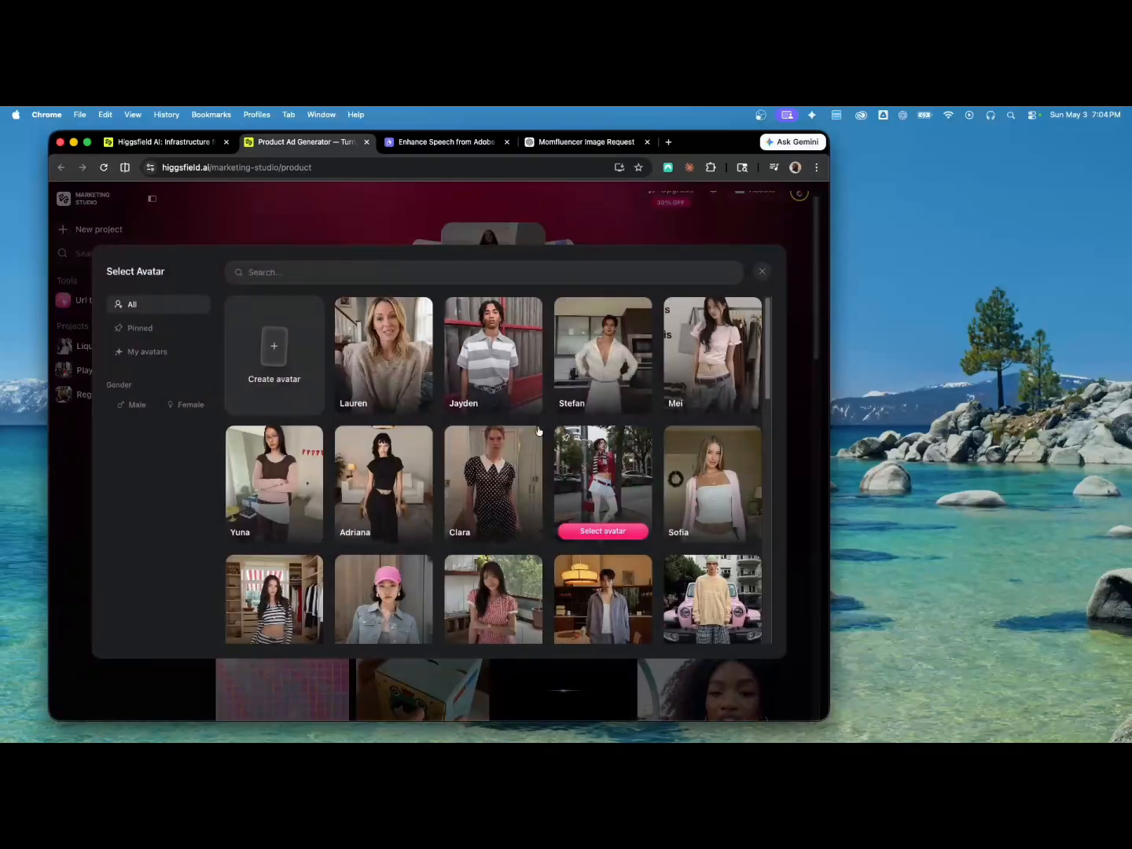
left_click(274, 354)
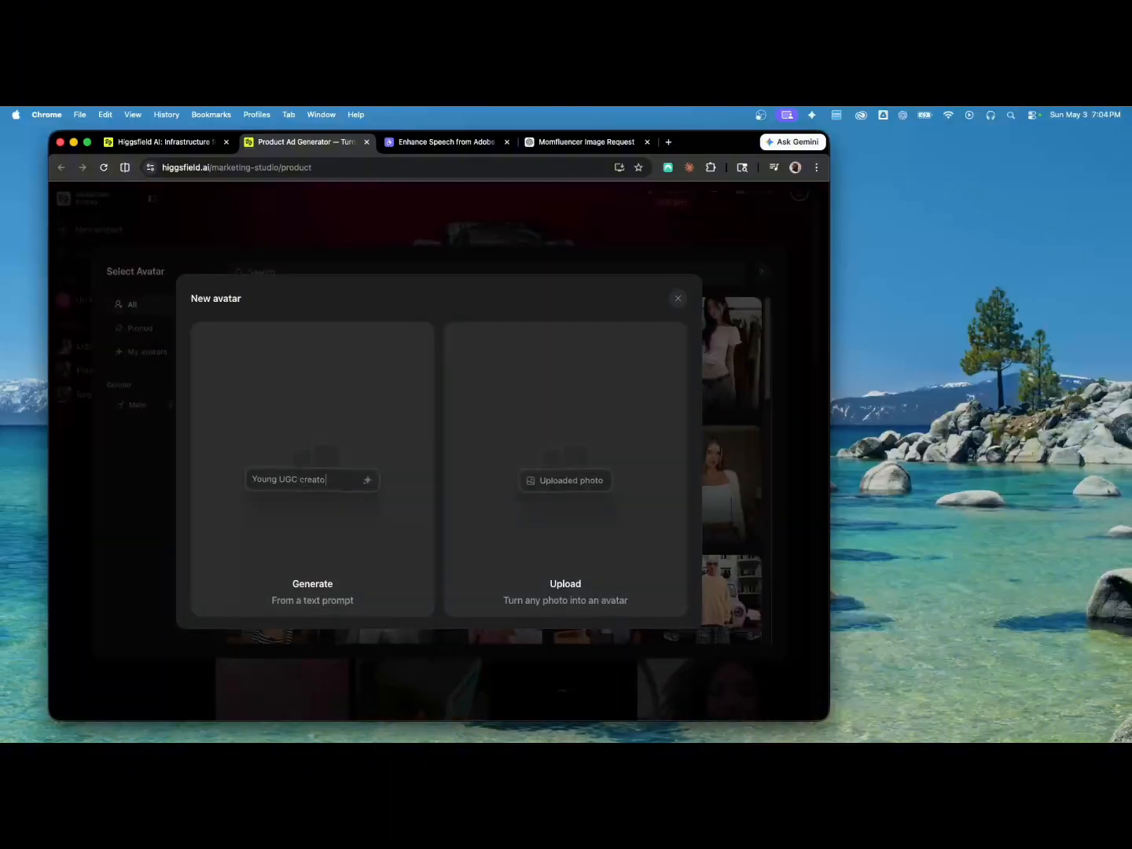
Download the generated momfluencer image from ChatGPT and return to the new avatar in Higgsfield.
left_click(578, 142)
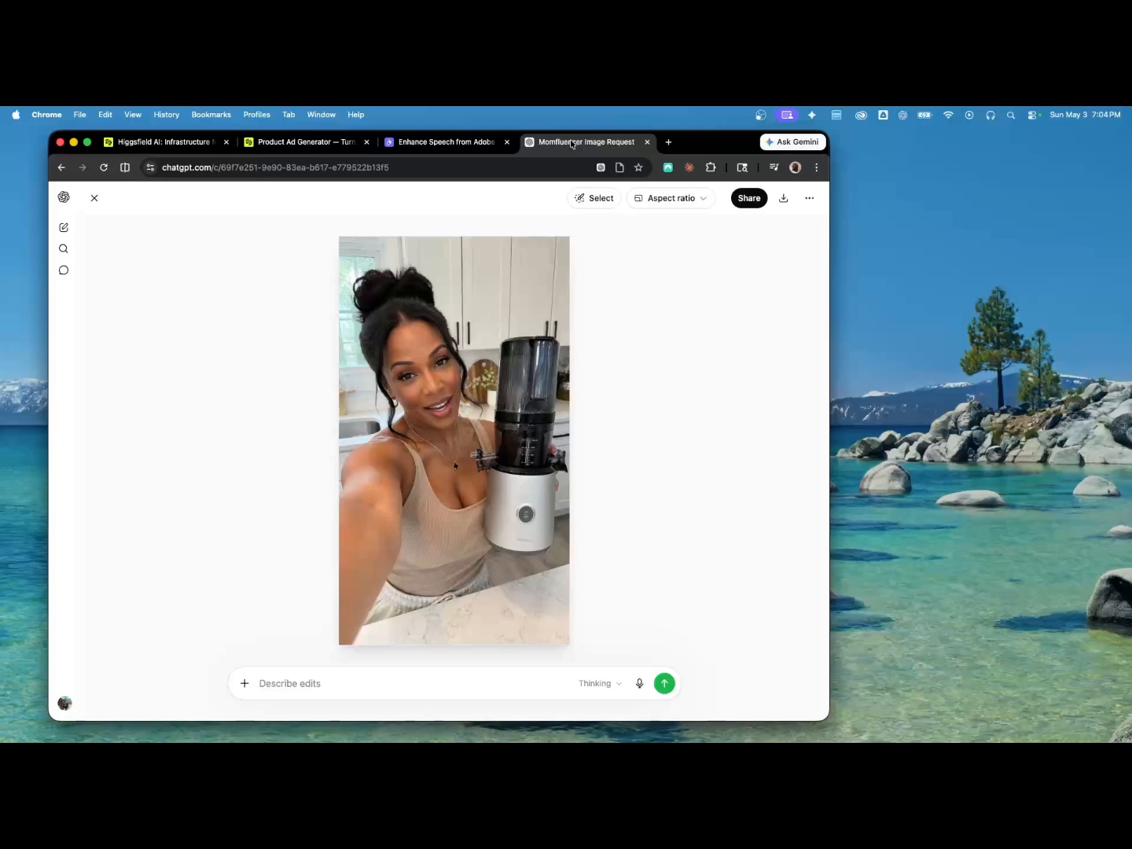
left_click(782, 199)
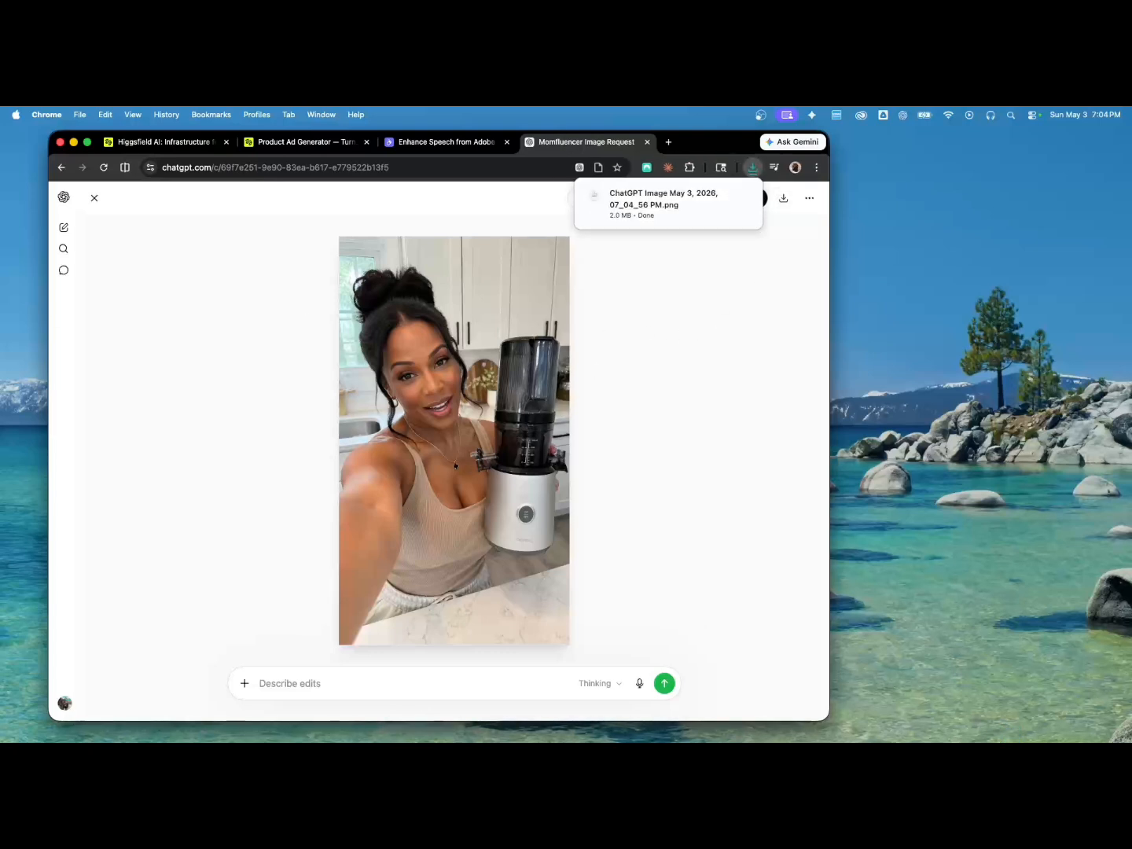
left_click(330, 143)
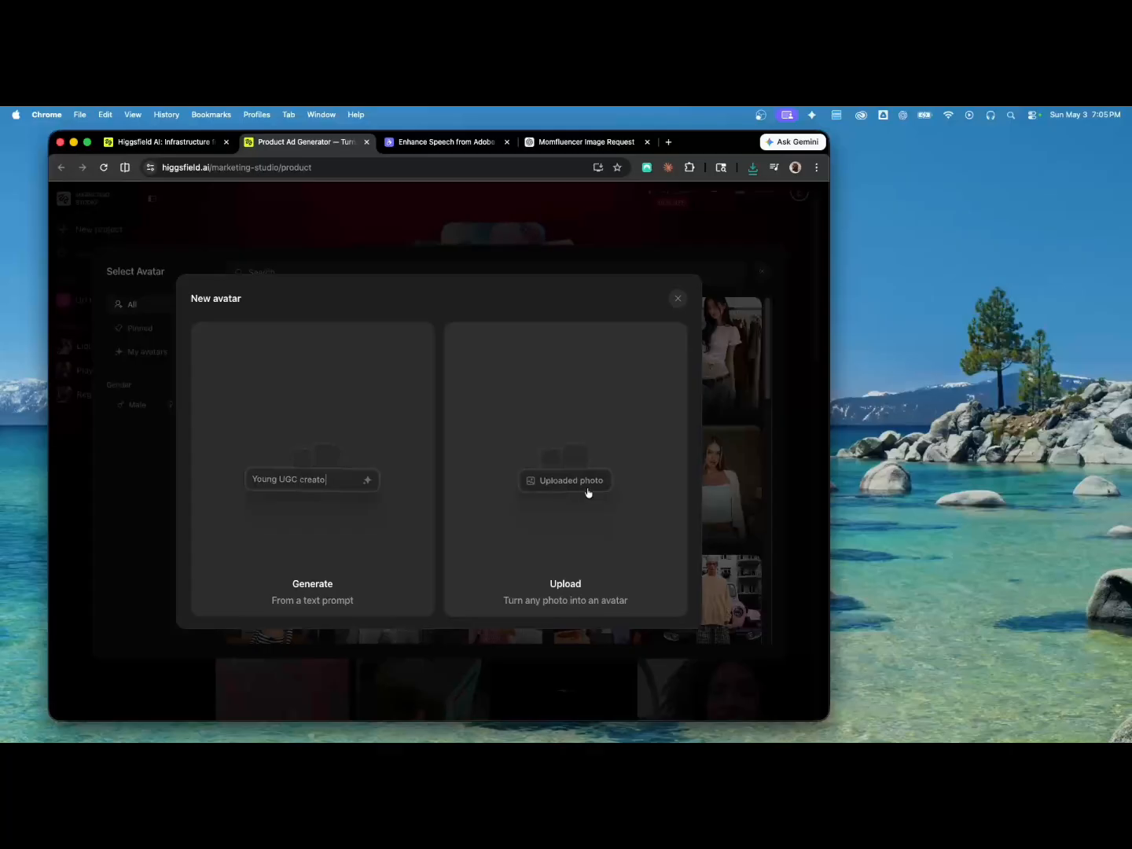
Create a new avatar from the downloaded momfluencer image, entering the avatar's name, and select it for the ad.
mouse_move(565, 481)
left_mouse_down()
mouse_move(545, 452)
mouse_move(582, 479)
left_mouse_up()
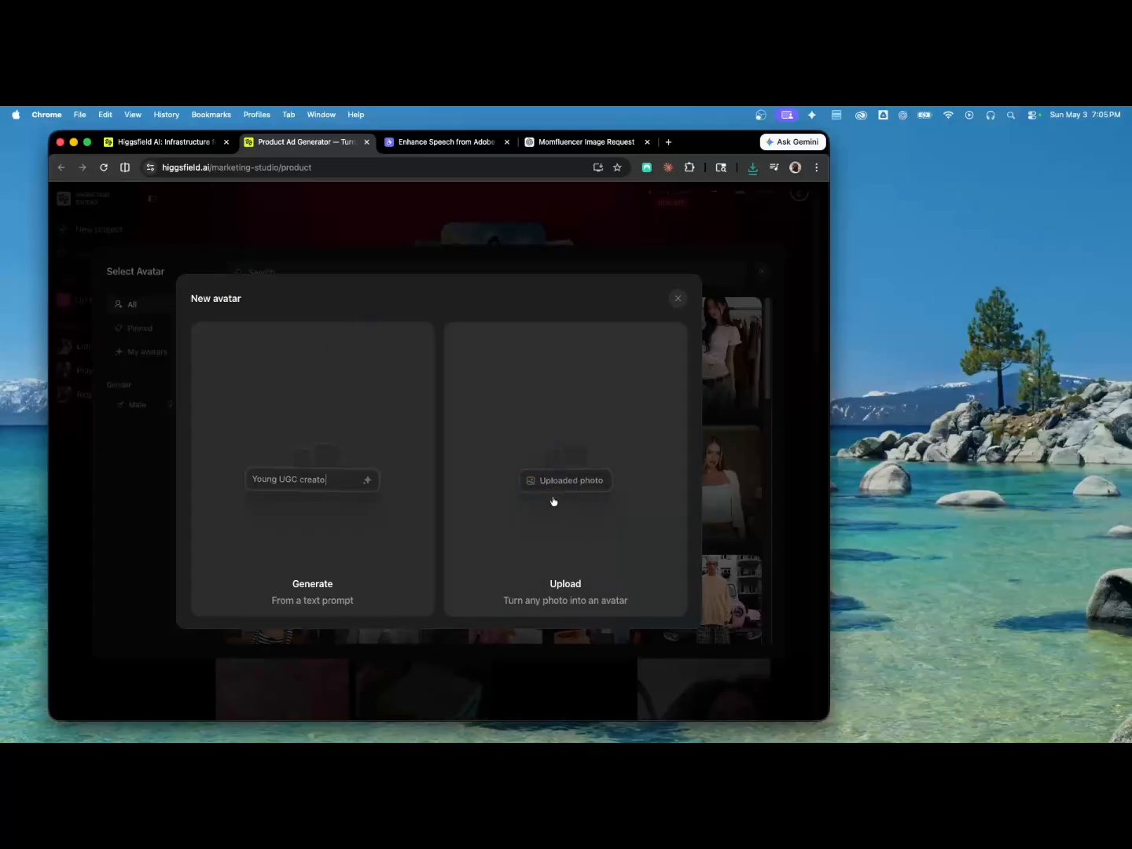
left_click(563, 487)
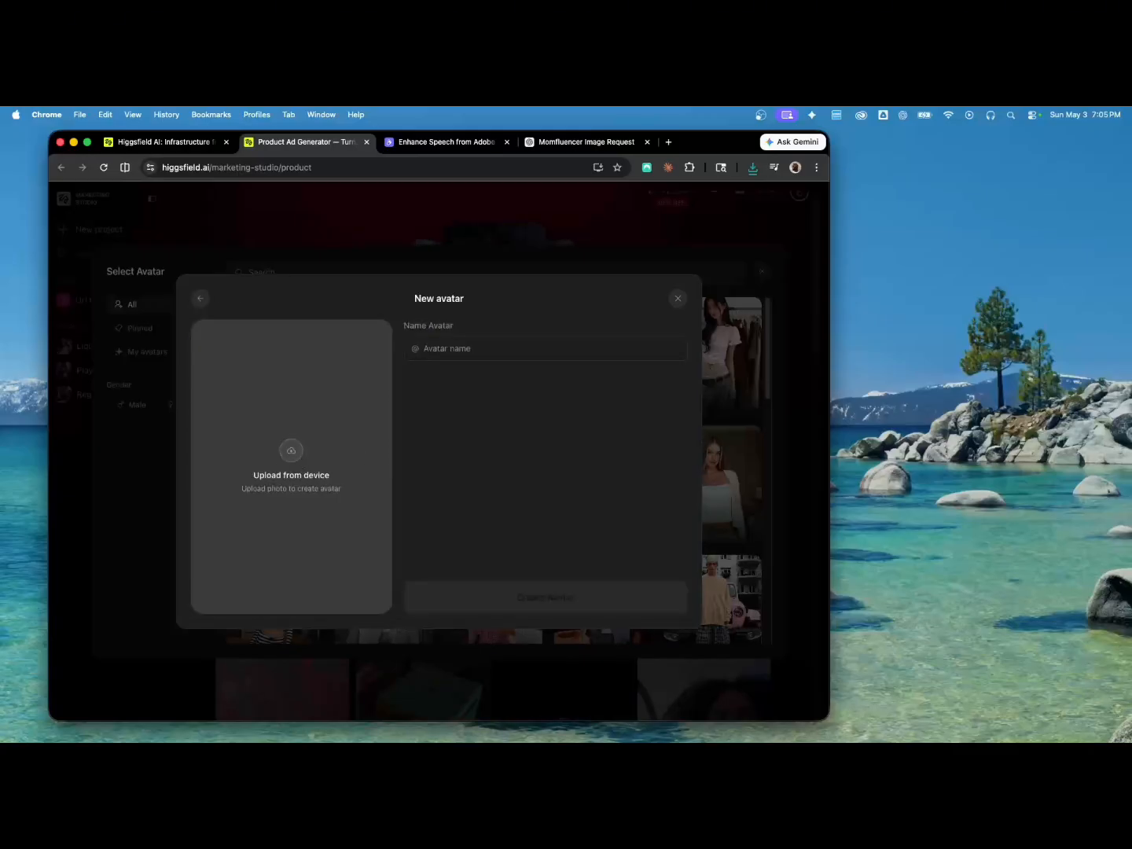
left_click_drag(286, 404, 301, 469)
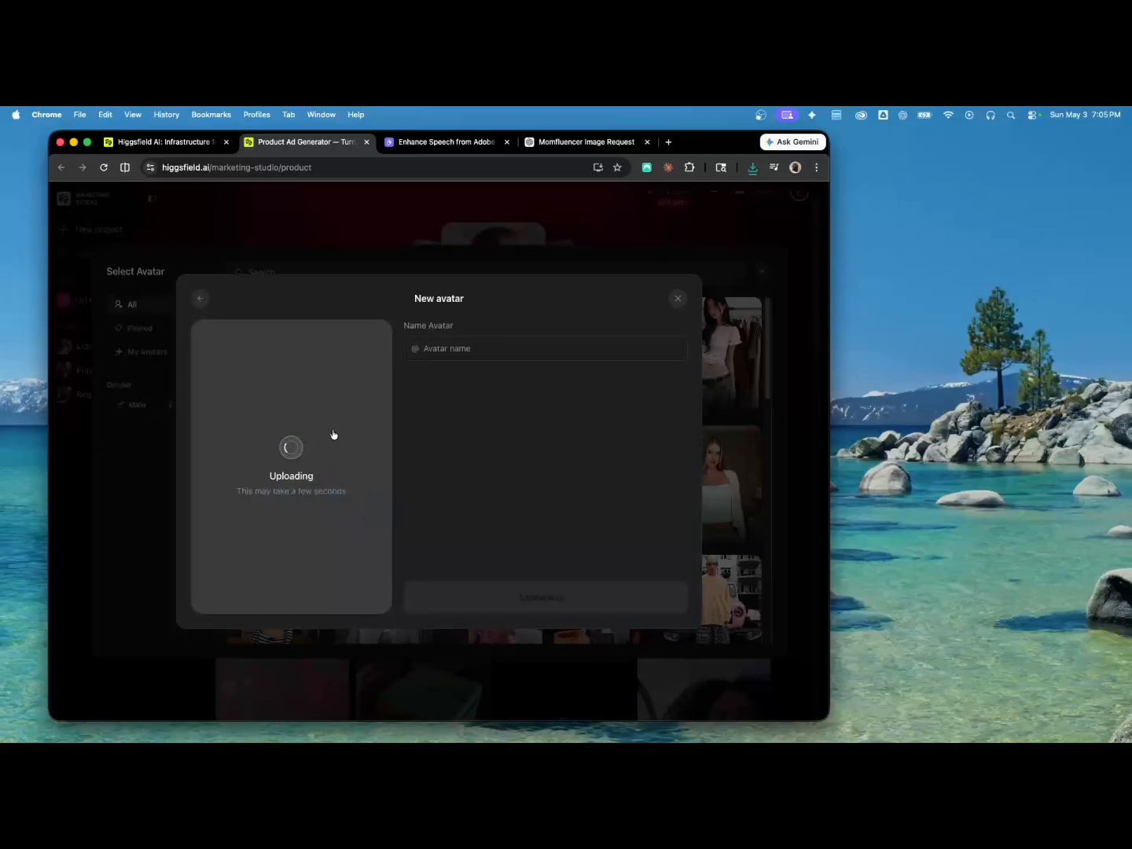
left_click(482, 339)
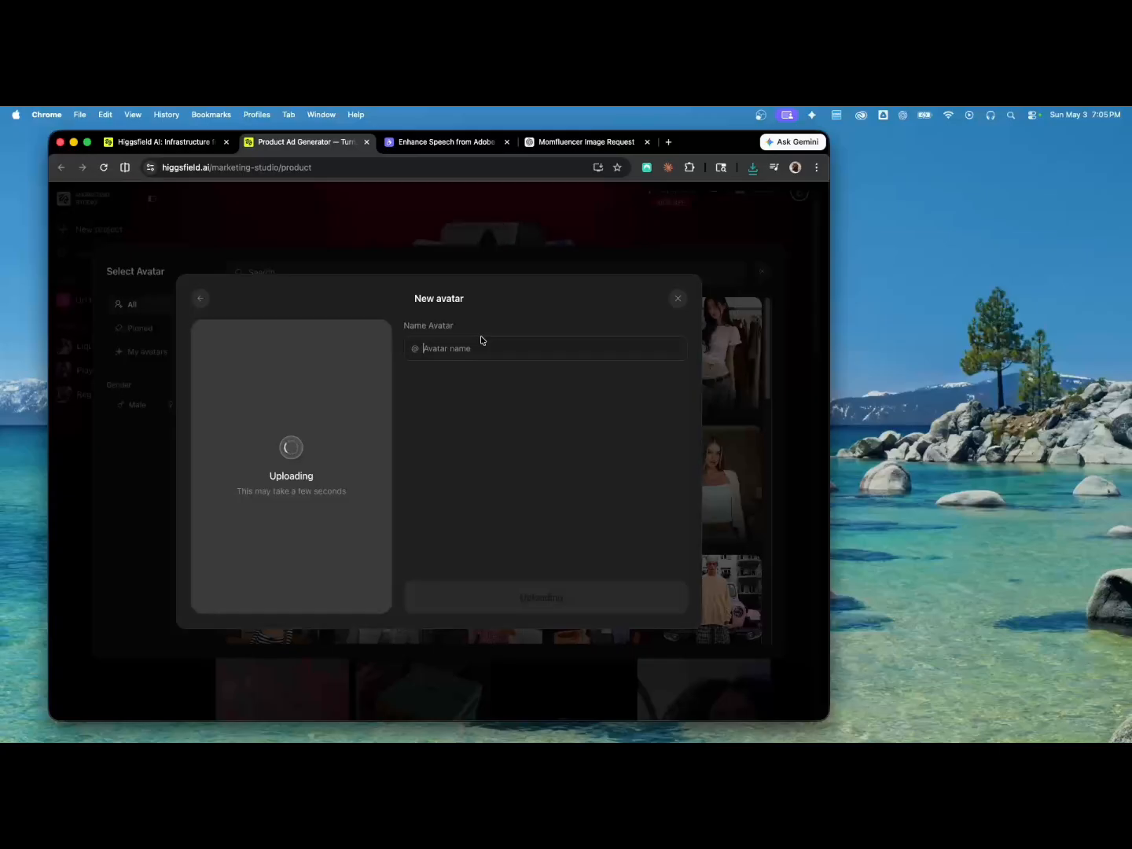
type("Shantee")
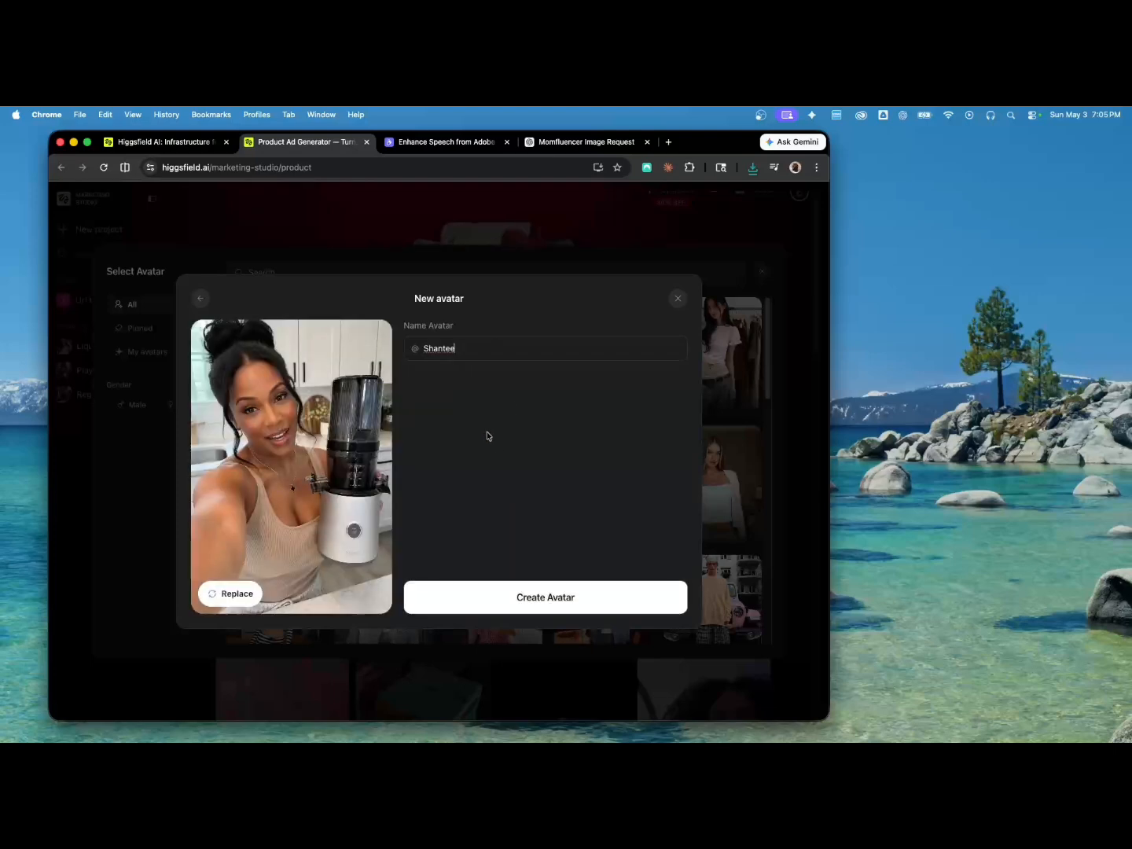
left_click(546, 604)
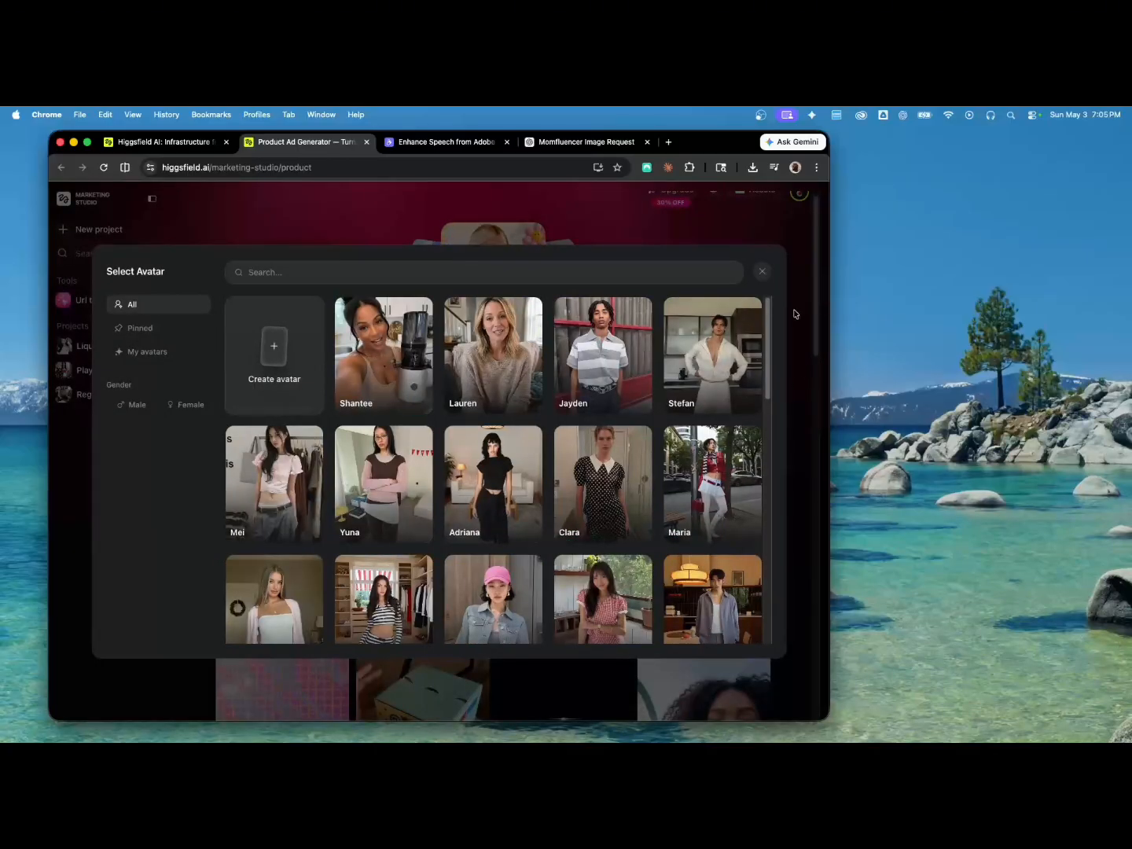
left_click(385, 400)
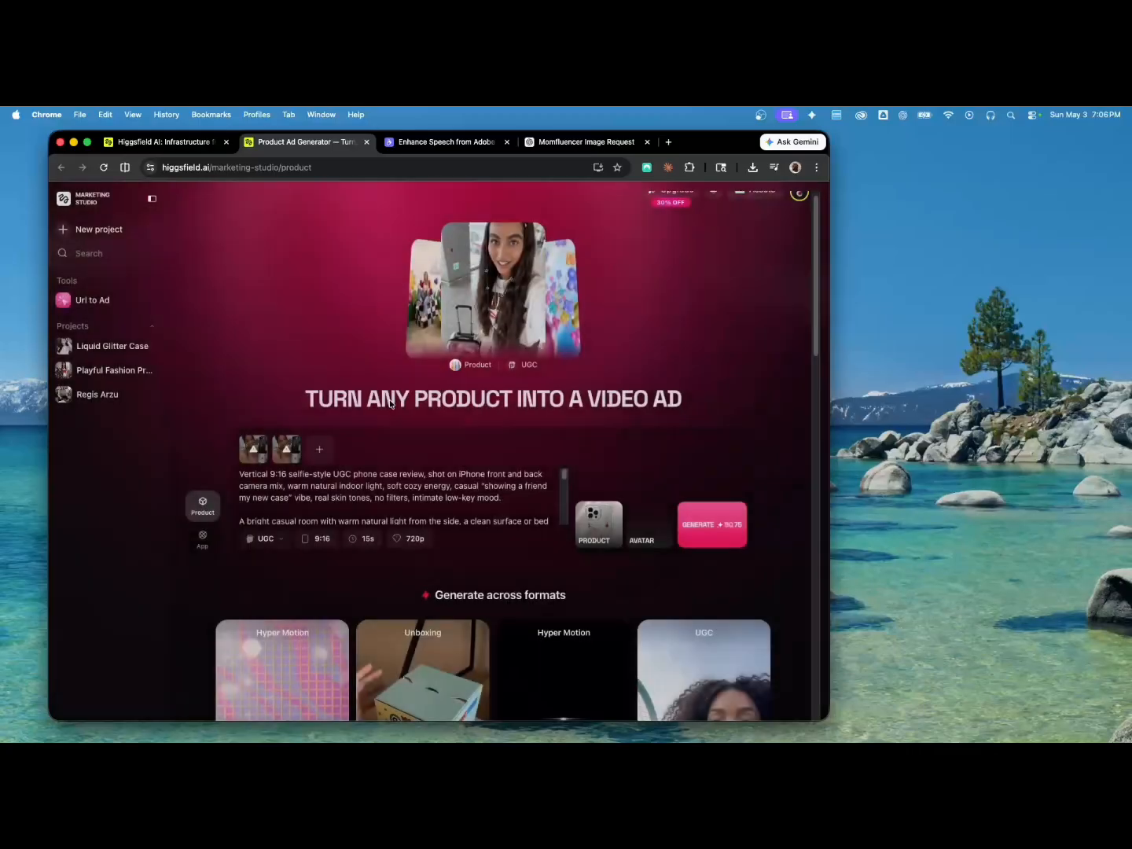
Remove the phone case product and the second momfluencer reference image from the ad, and run the eligibility check on the remaining image.
left_click(613, 511)
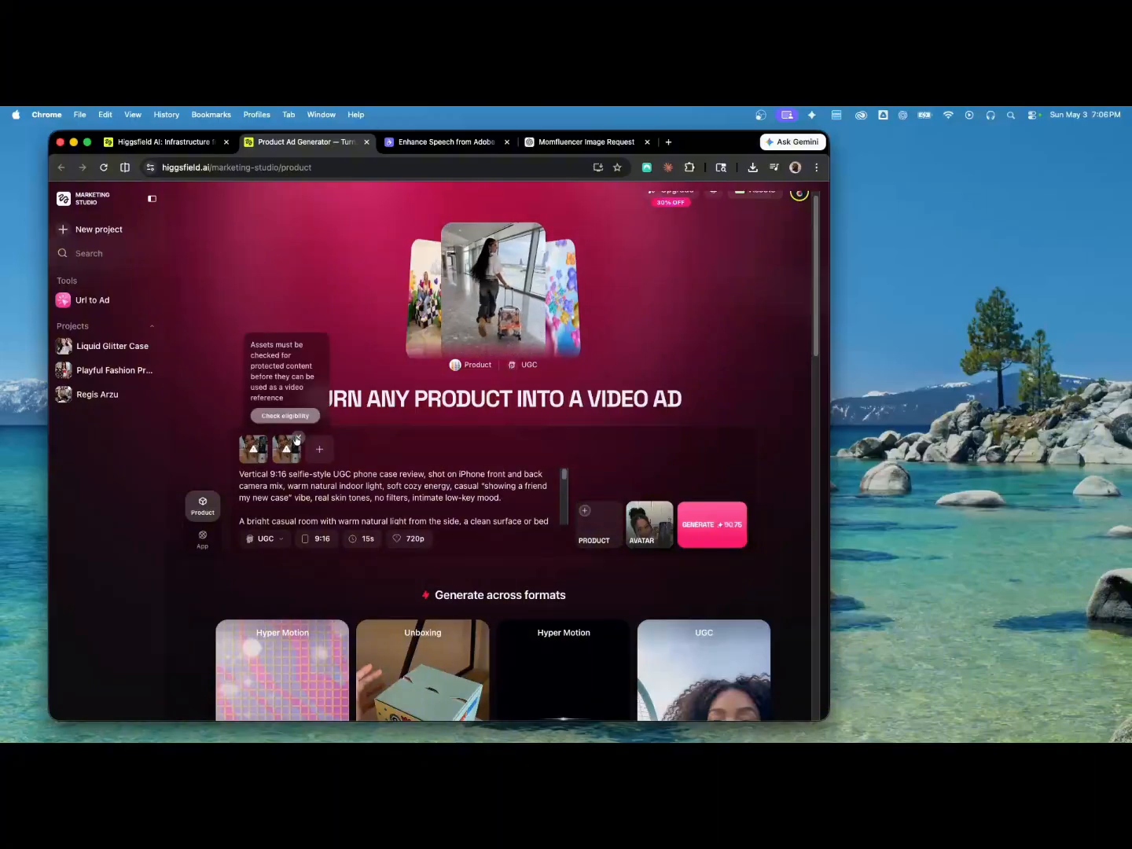
left_click(298, 438)
mouse_move(248, 455)
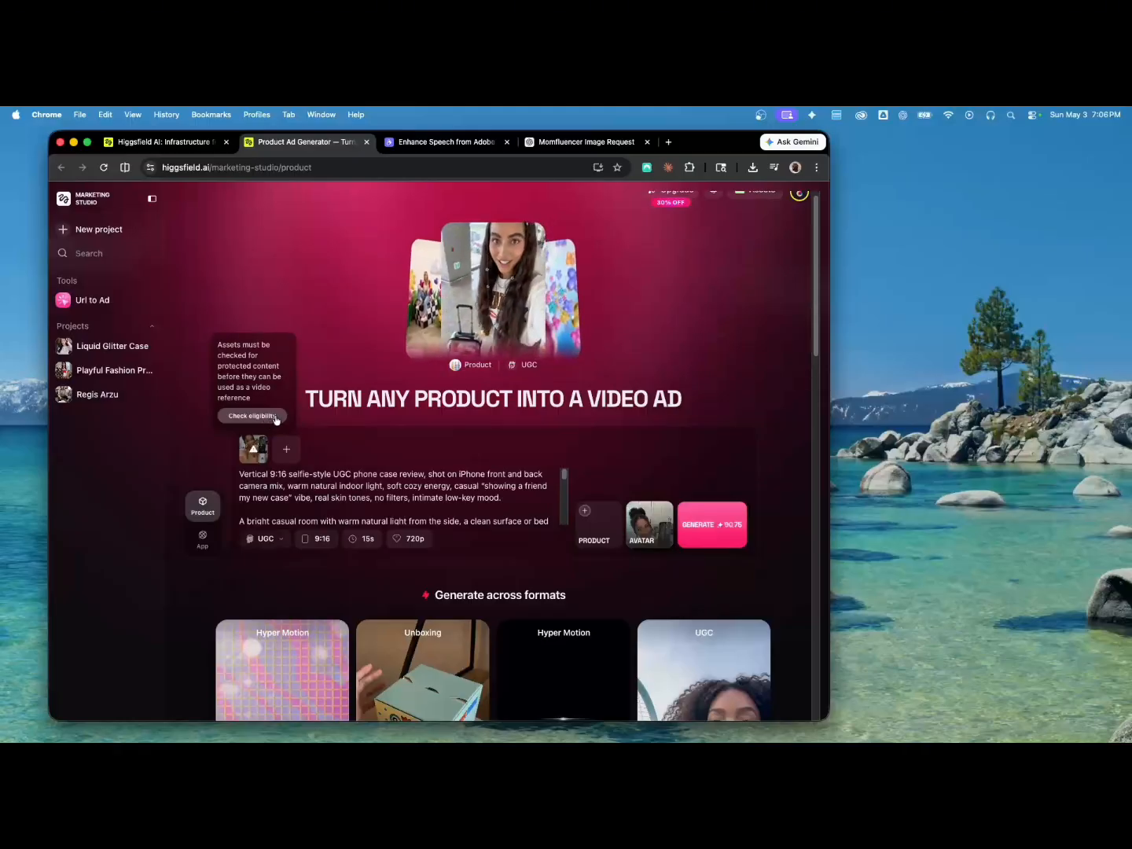
left_click(276, 417)
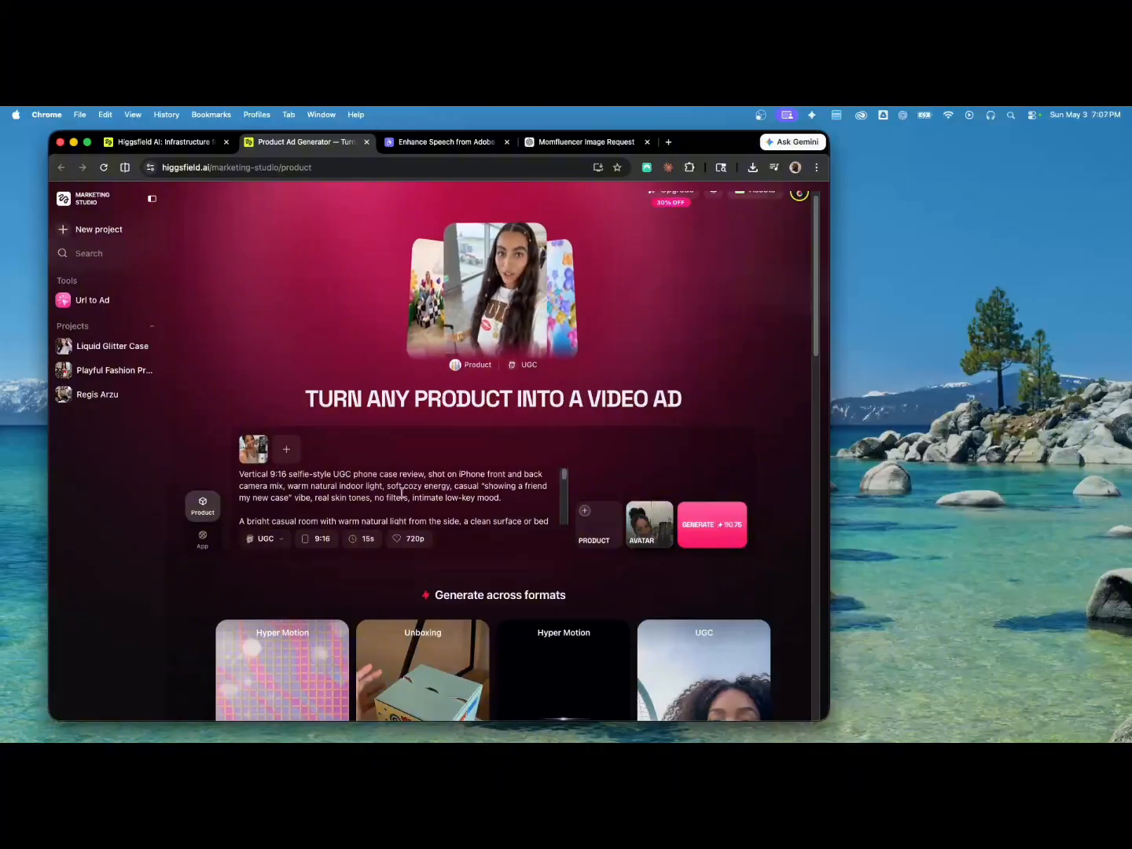
scroll(401, 494, "down", 3)
scroll(449, 501, "down", 3)
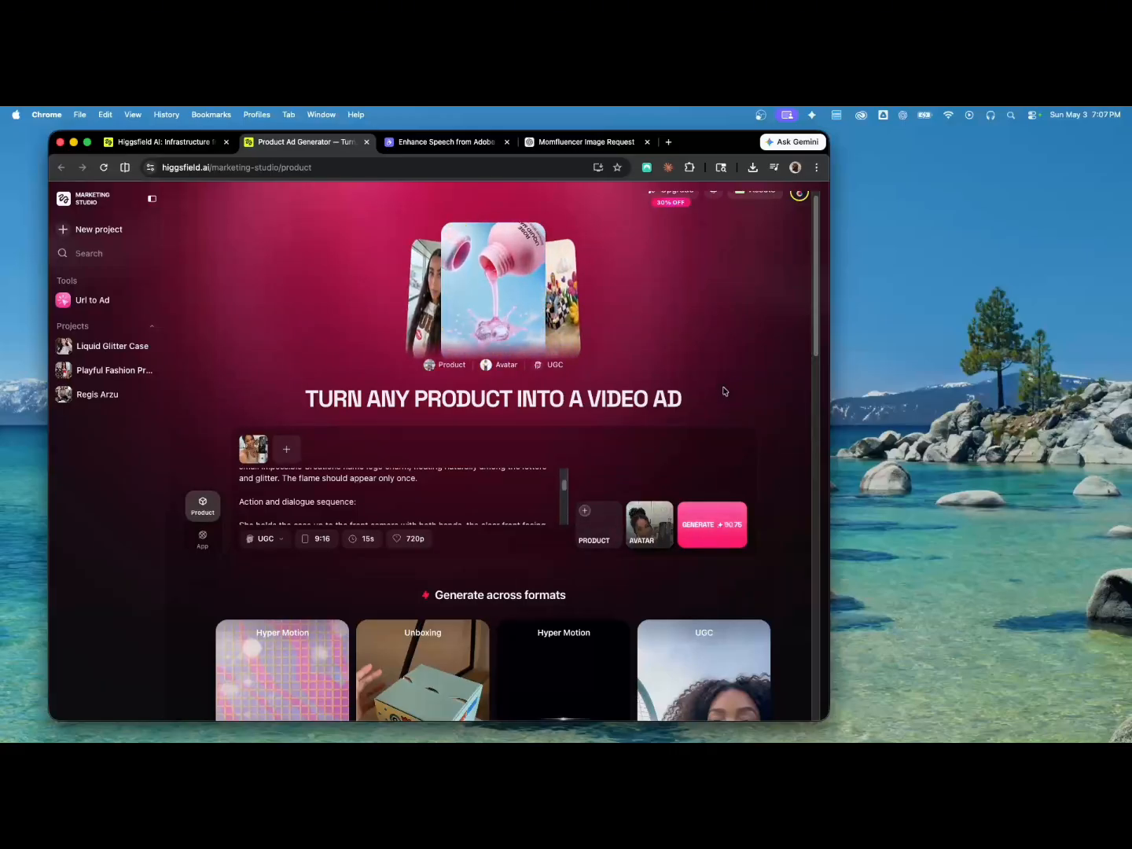
scroll(759, 405, "down", 3)
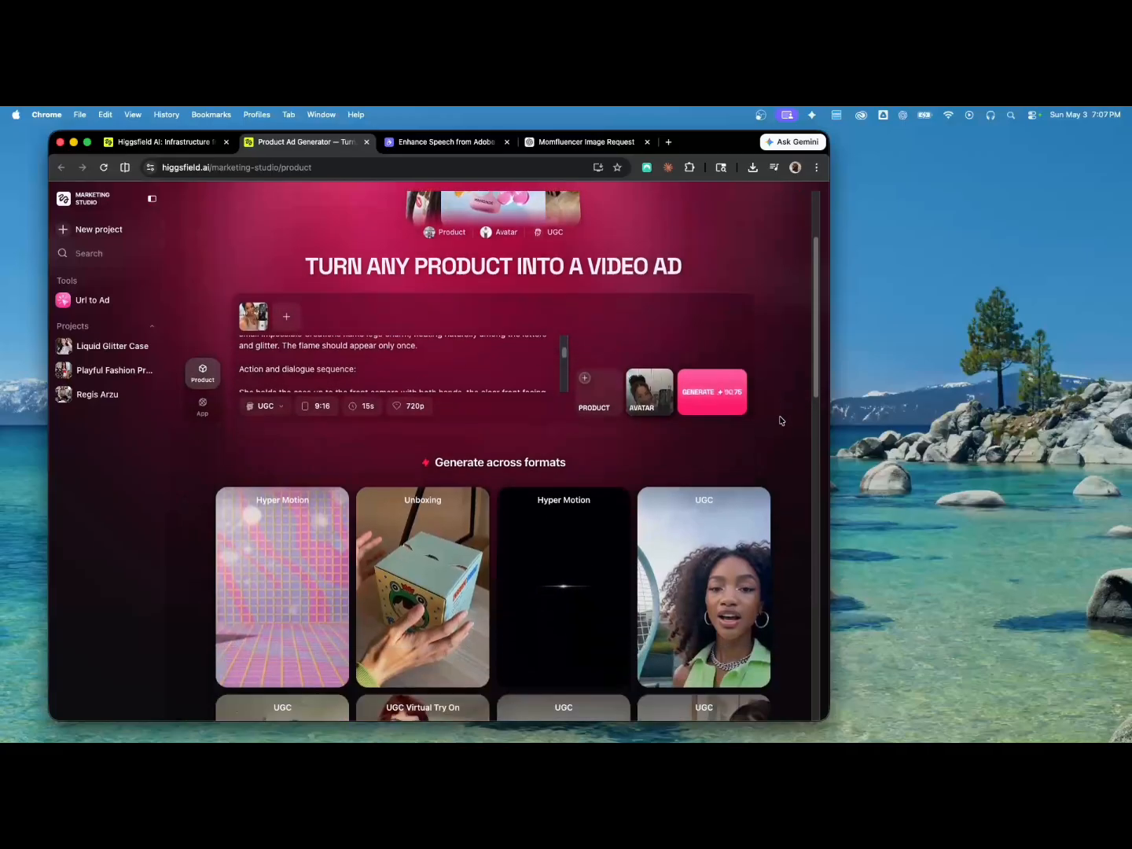
scroll(782, 422, "up", 2)
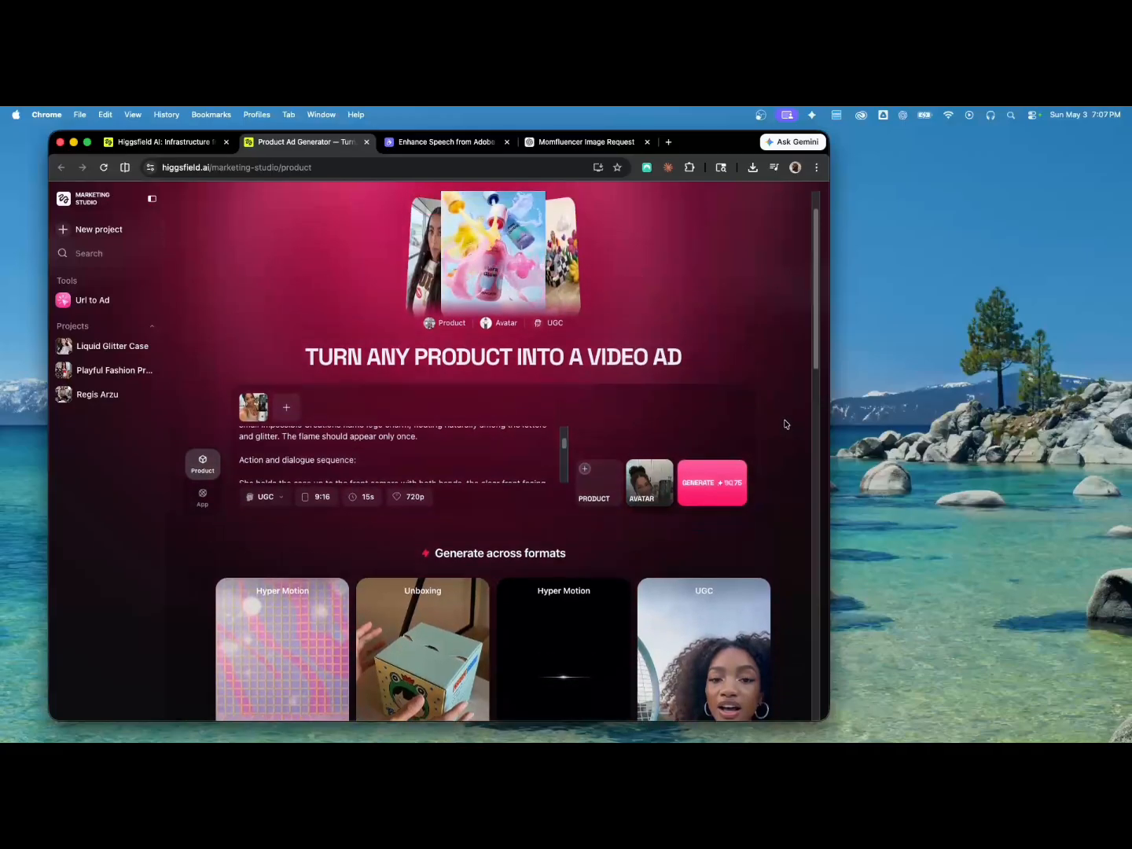